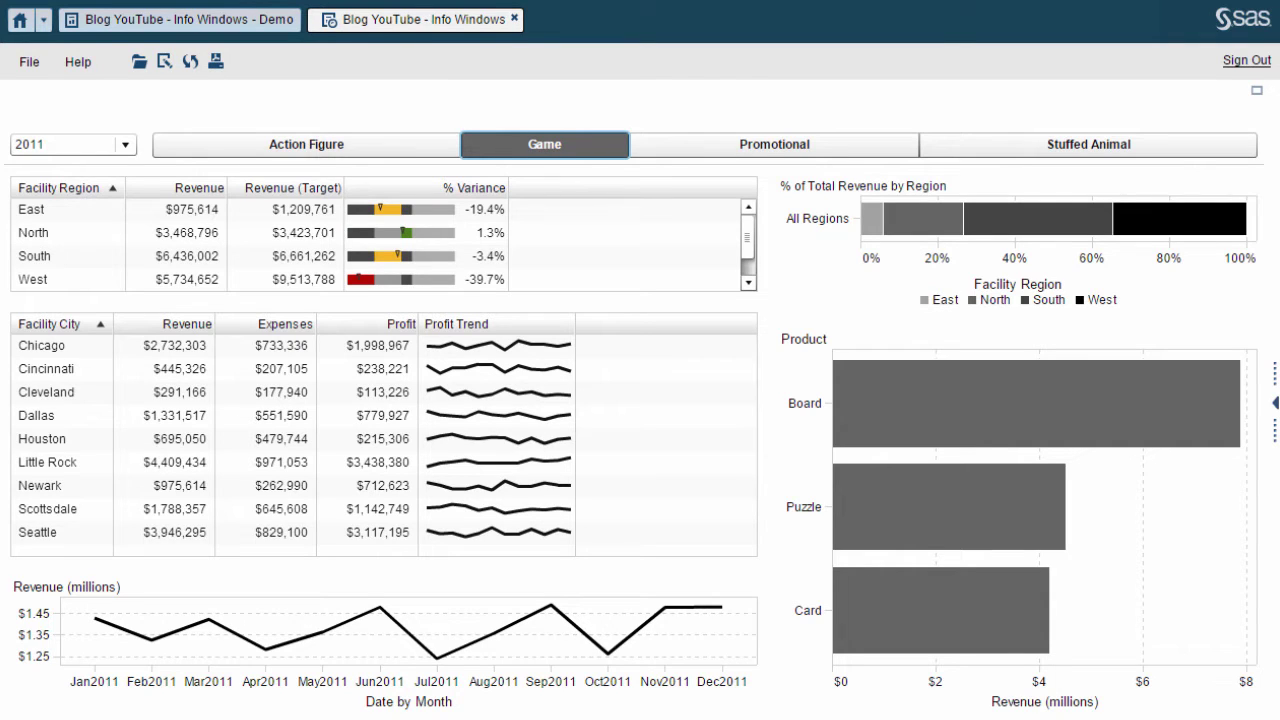
Step: View the Maintenance Details info window from the North facility region row, and close it
{"action": "double_click", "coordinate": [78, 230]}
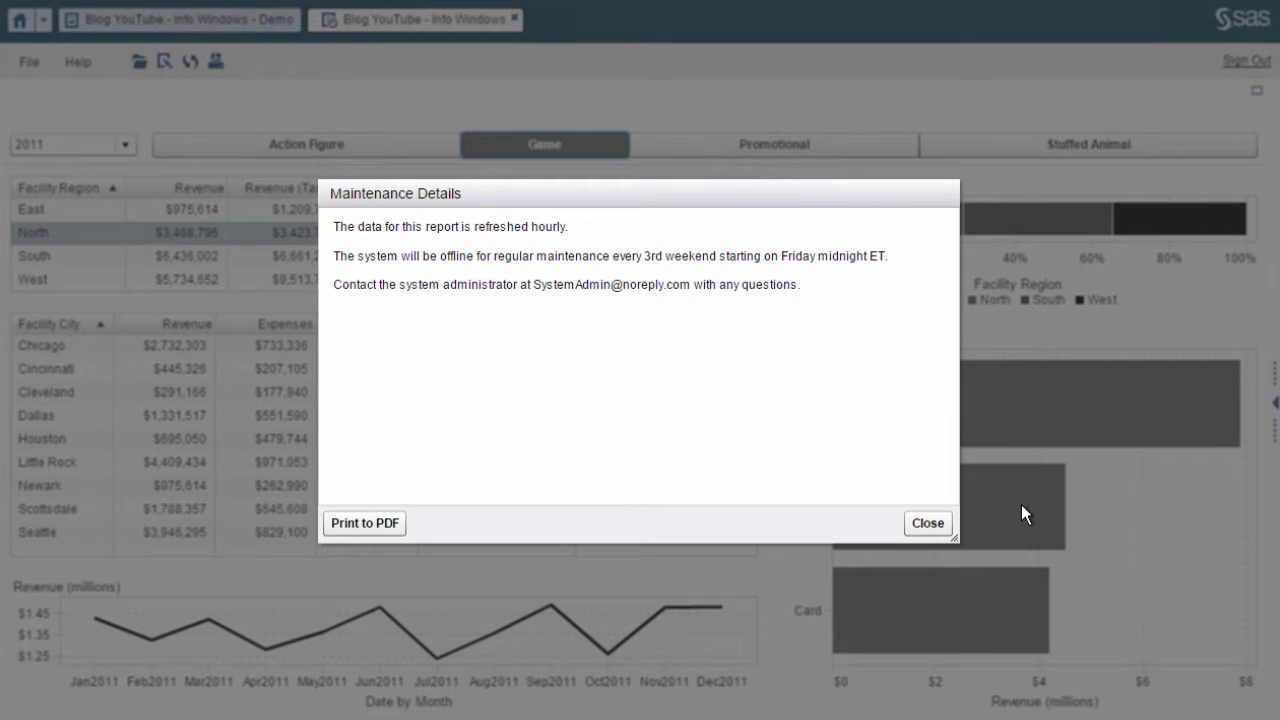
{"action": "left_click", "coordinate": [928, 523]}
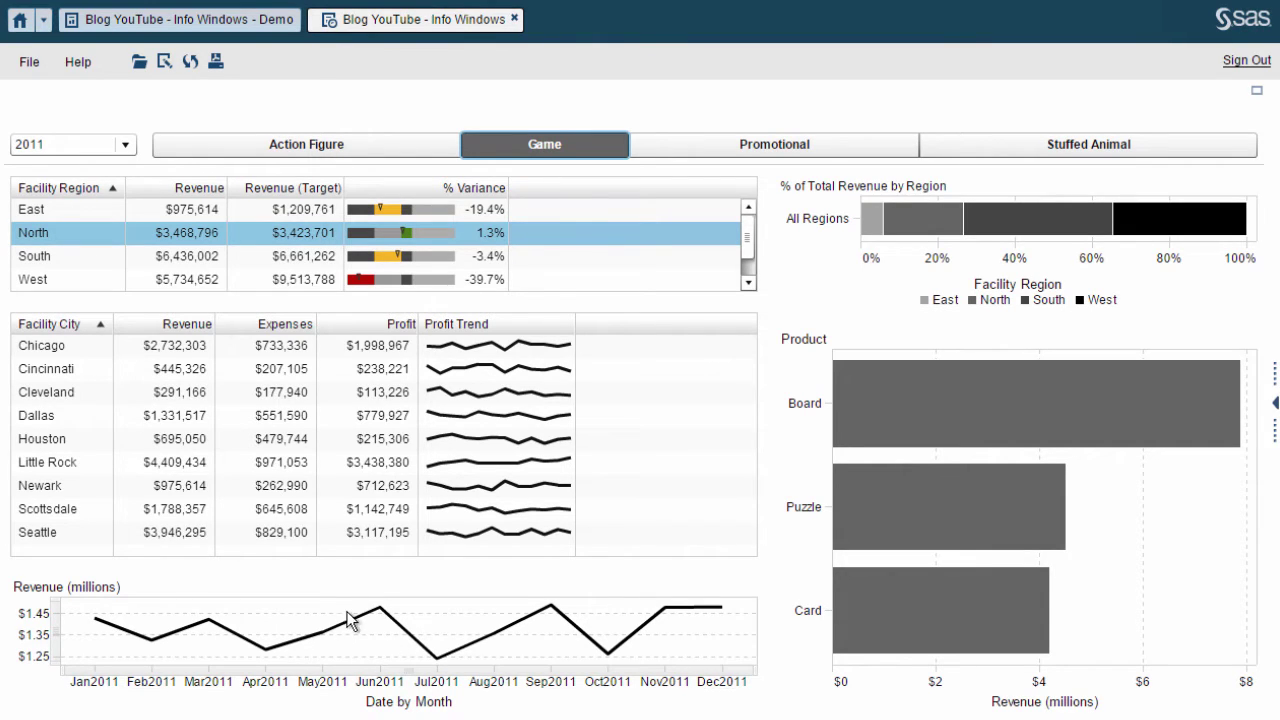
Step: View Revenue by Week for June to August 2011 in an enlarged window, filter it to weeks 26 and 27, and close it
{"action": "left_click", "coordinate": [376, 607]}
{"action": "left_click_drag", "start_coordinate": [437, 640], "coordinate": [522, 668]}
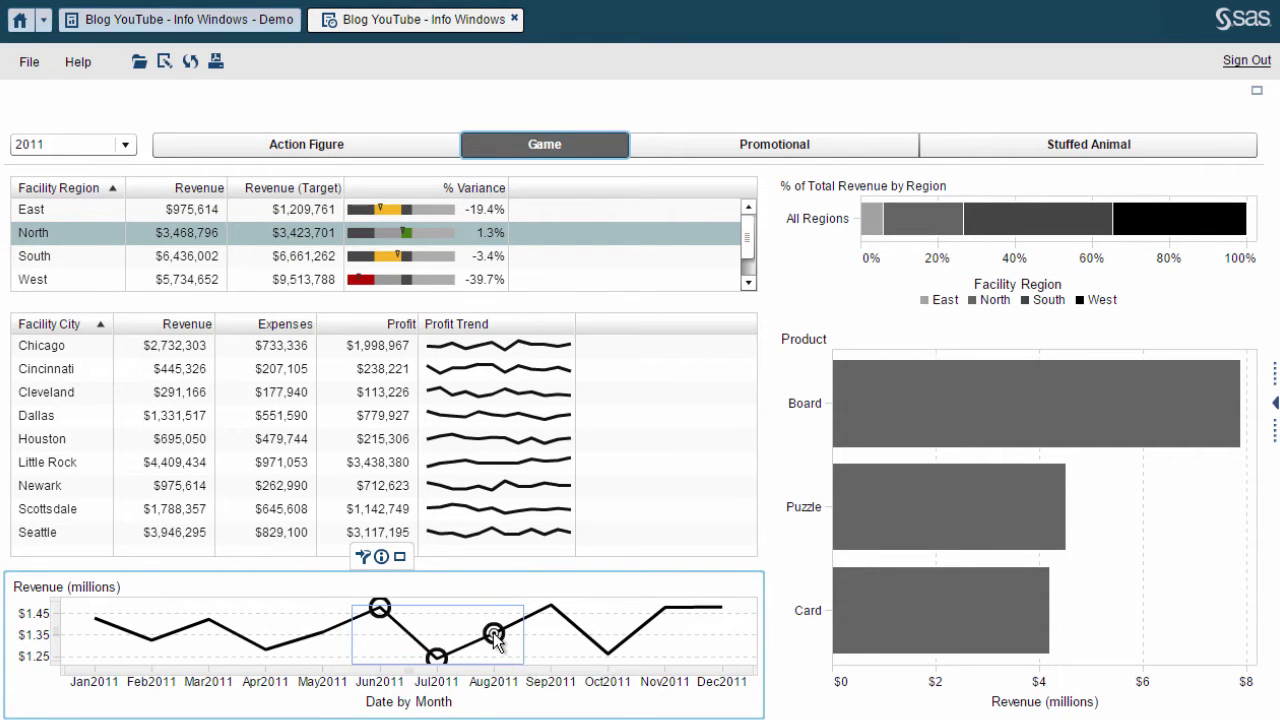
{"action": "double_click", "coordinate": [494, 636]}
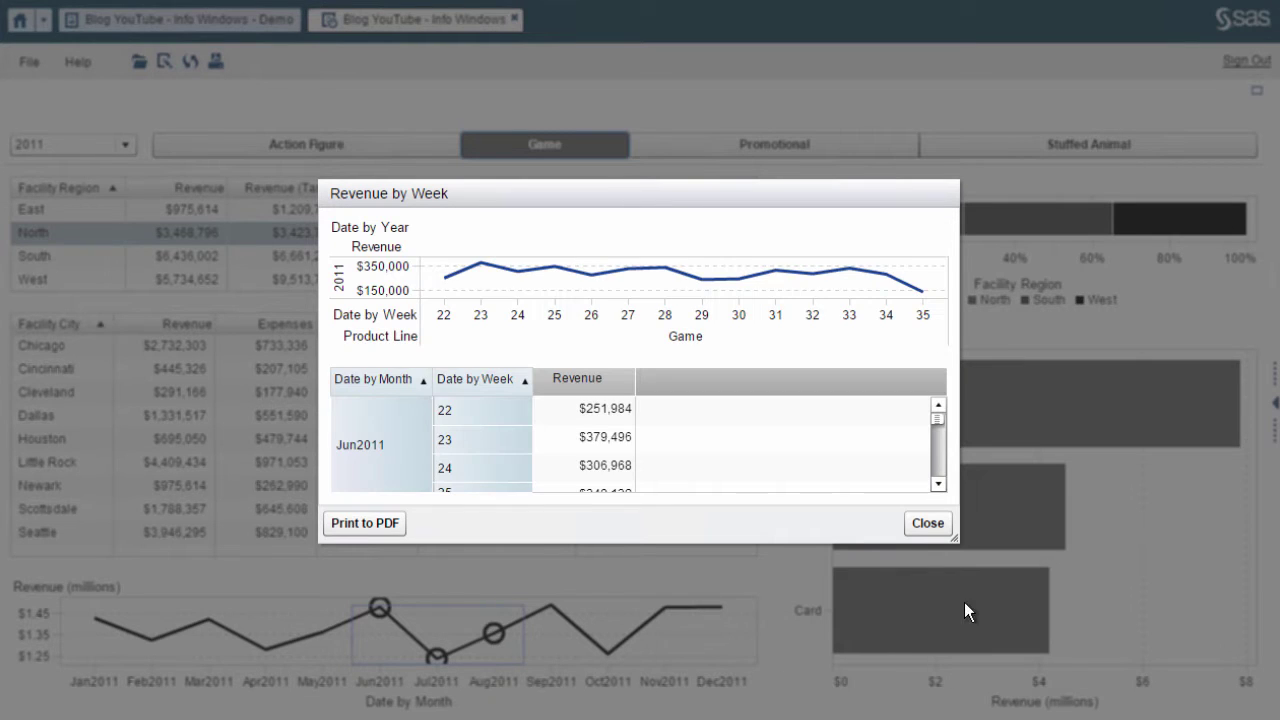
{"action": "left_click_drag", "start_coordinate": [955, 538], "coordinate": [998, 687]}
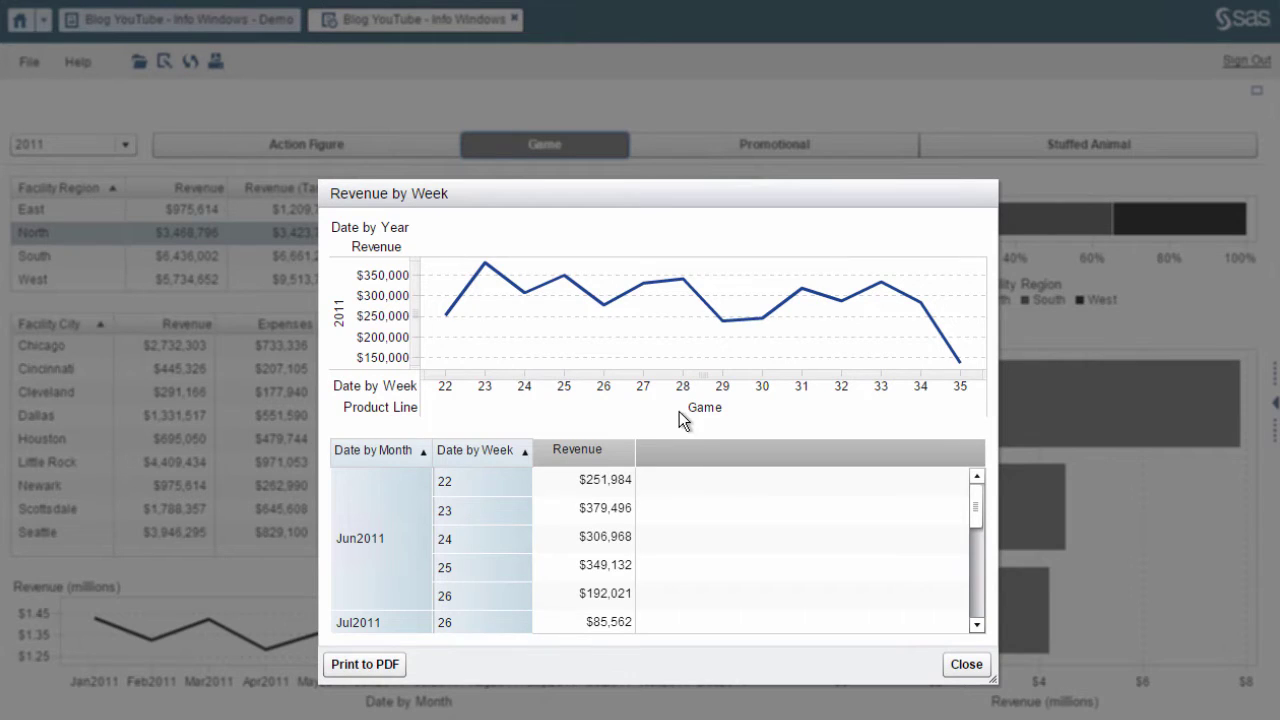
{"action": "left_click", "coordinate": [603, 304]}
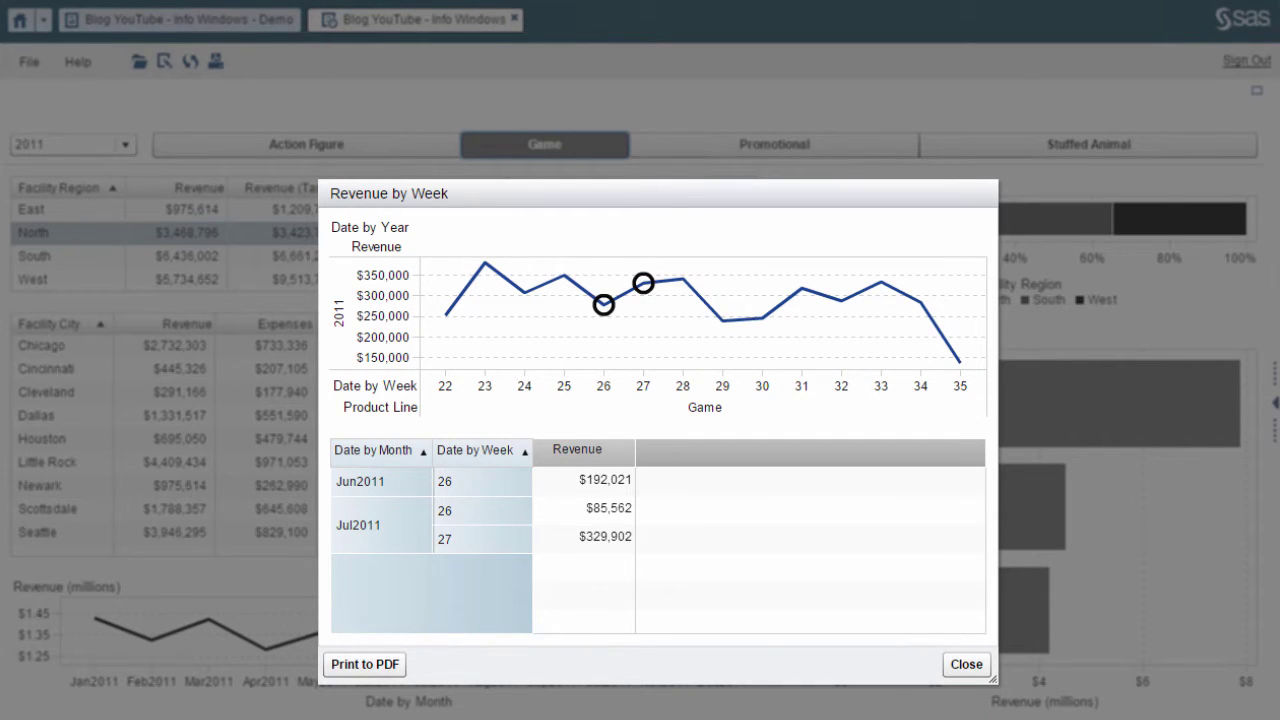
{"action": "left_click", "coordinate": [965, 664]}
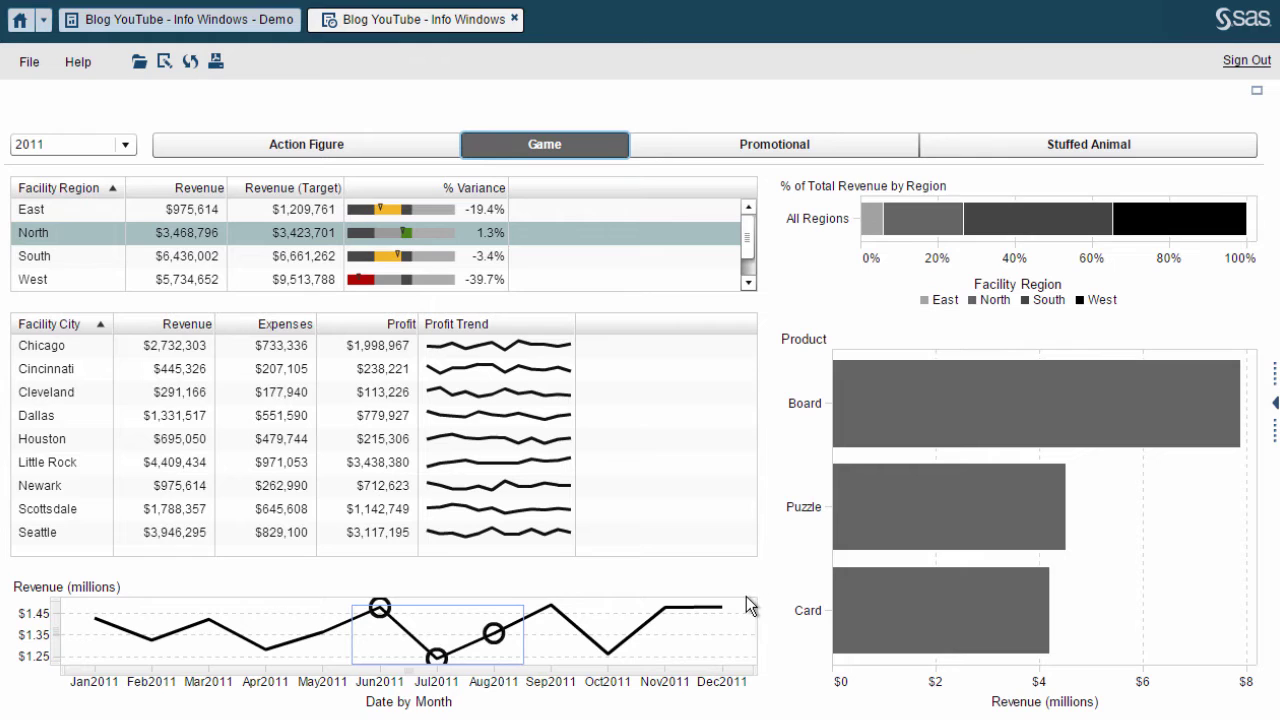
Step: Filter the dashboard to Promotional and view Revenue by Product Description for iPhone Cover in a taller info window
{"action": "left_click", "coordinate": [805, 150]}
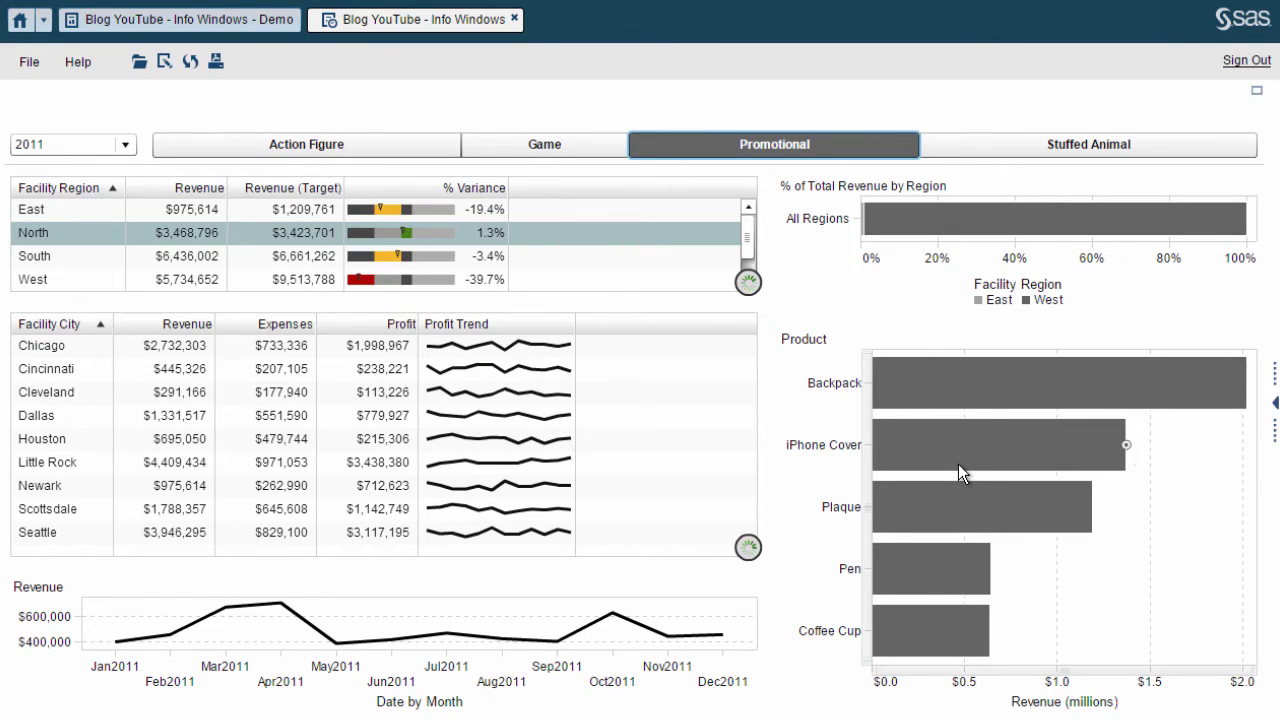
{"action": "mouse_move", "coordinate": [958, 464]}
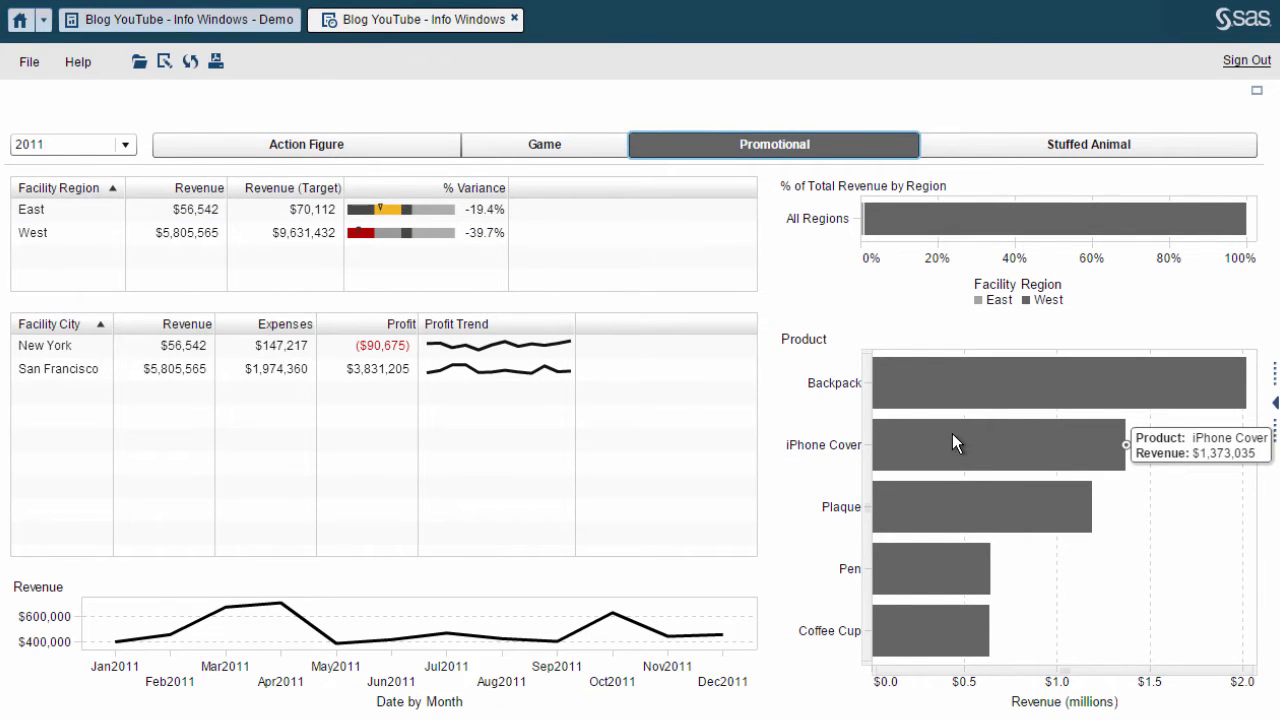
{"action": "left_click", "coordinate": [1035, 447]}
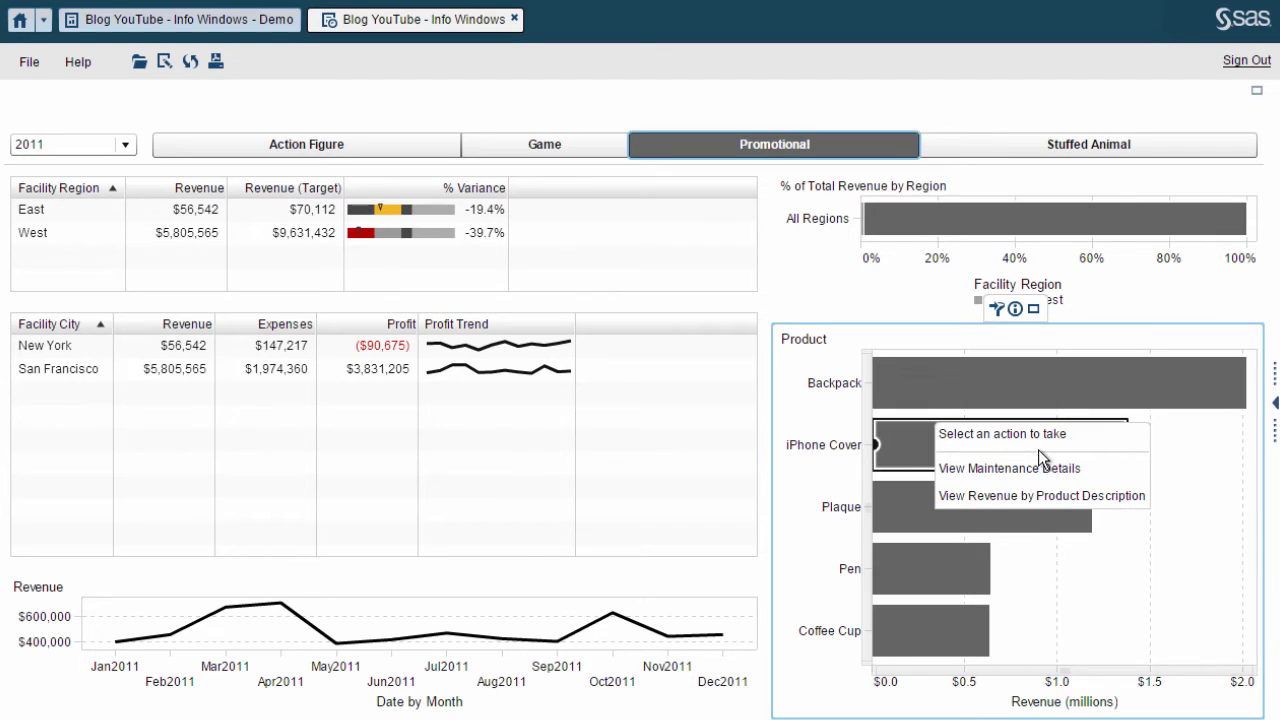
{"action": "left_click", "coordinate": [1090, 495]}
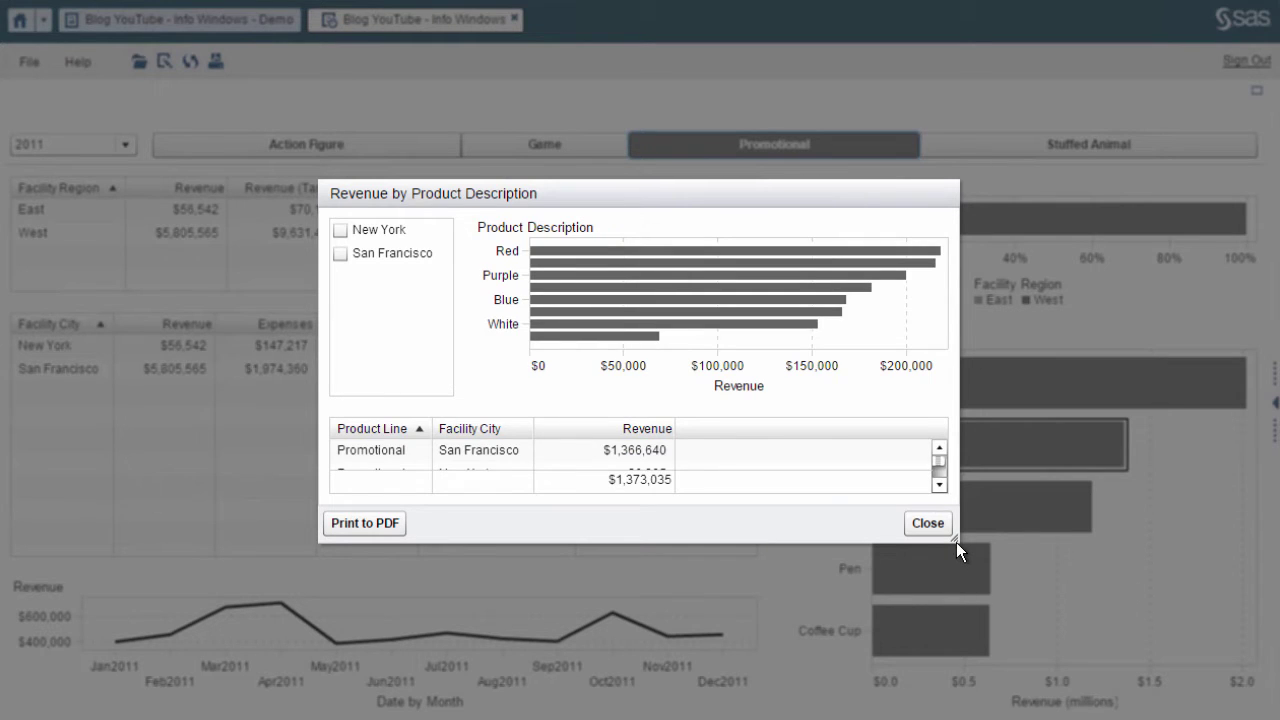
{"action": "left_click_drag", "start_coordinate": [957, 545], "coordinate": [958, 709]}
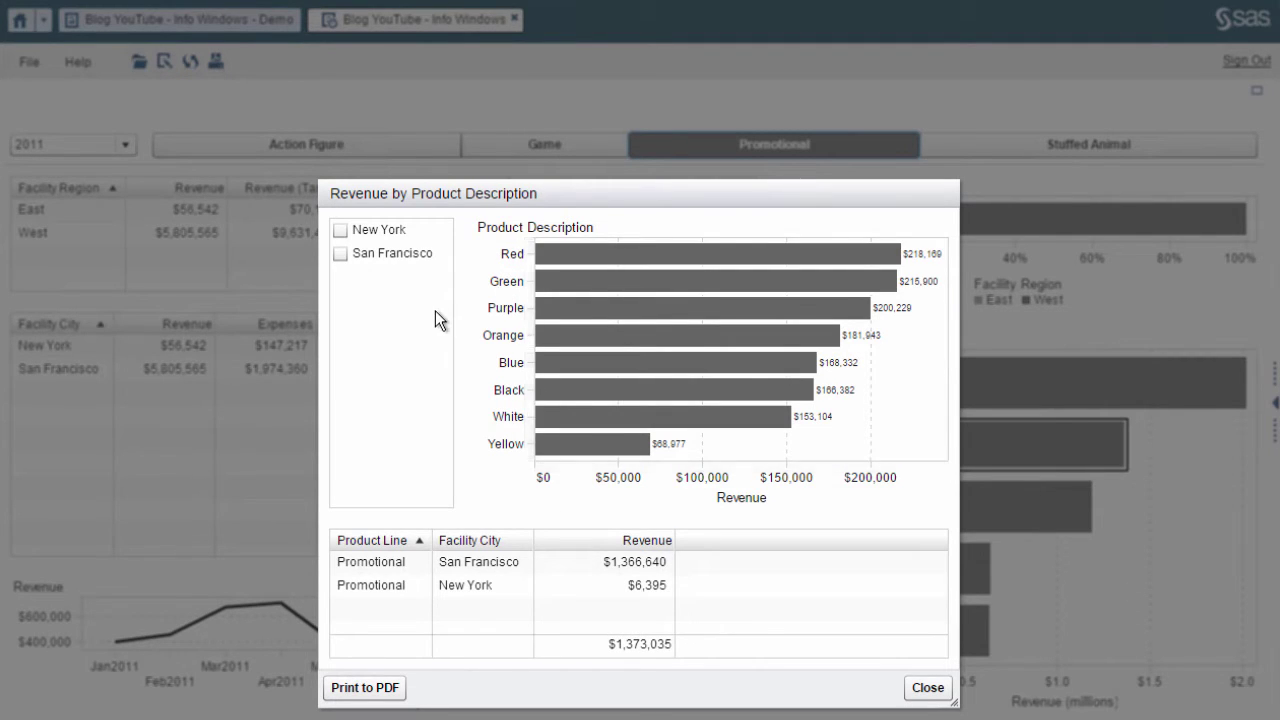
Step: Filter the product description revenue by New York only, switch it to San Francisco only, and close the info window
{"action": "left_click", "coordinate": [341, 232]}
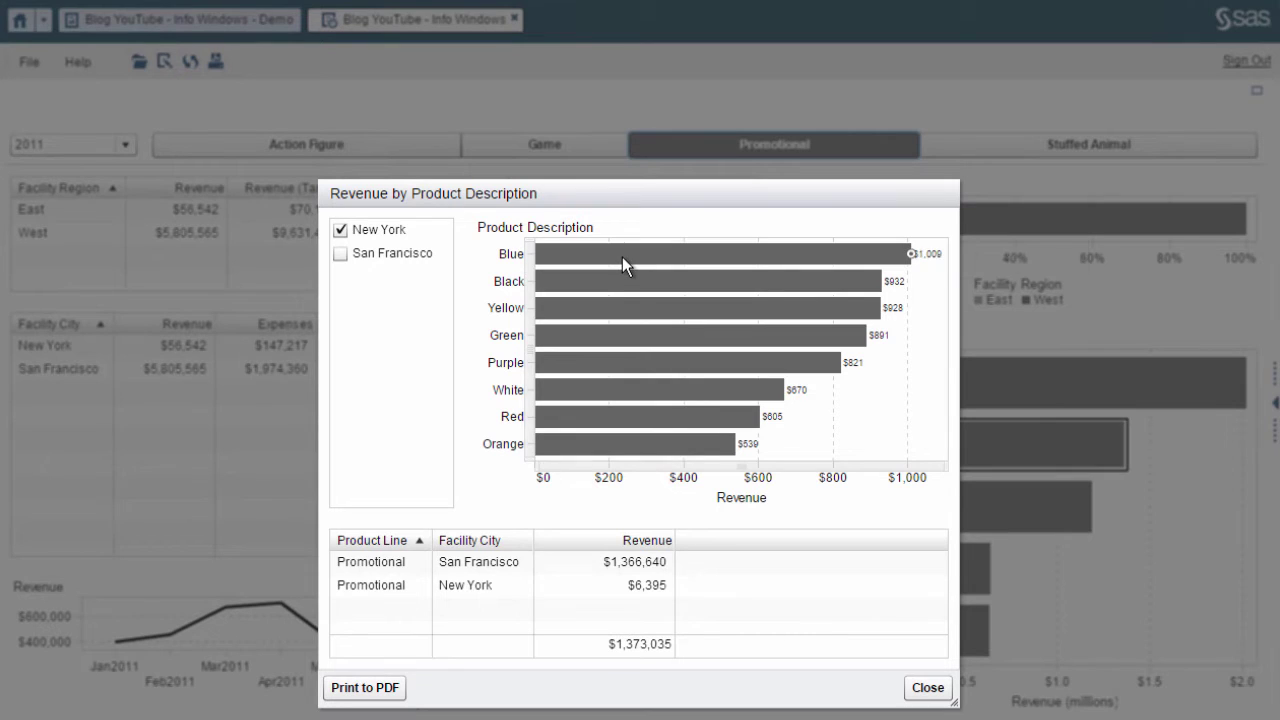
{"action": "mouse_move", "coordinate": [622, 257]}
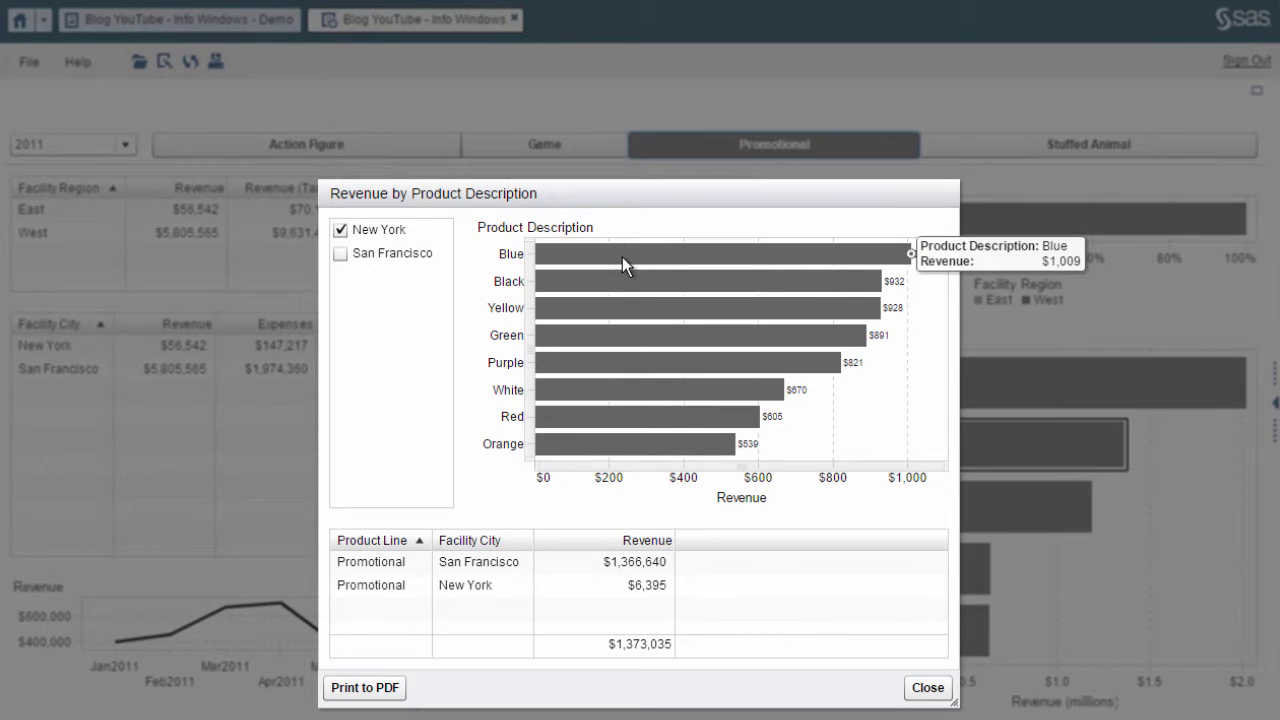
{"action": "left_click", "coordinate": [341, 232]}
{"action": "left_click", "coordinate": [341, 256]}
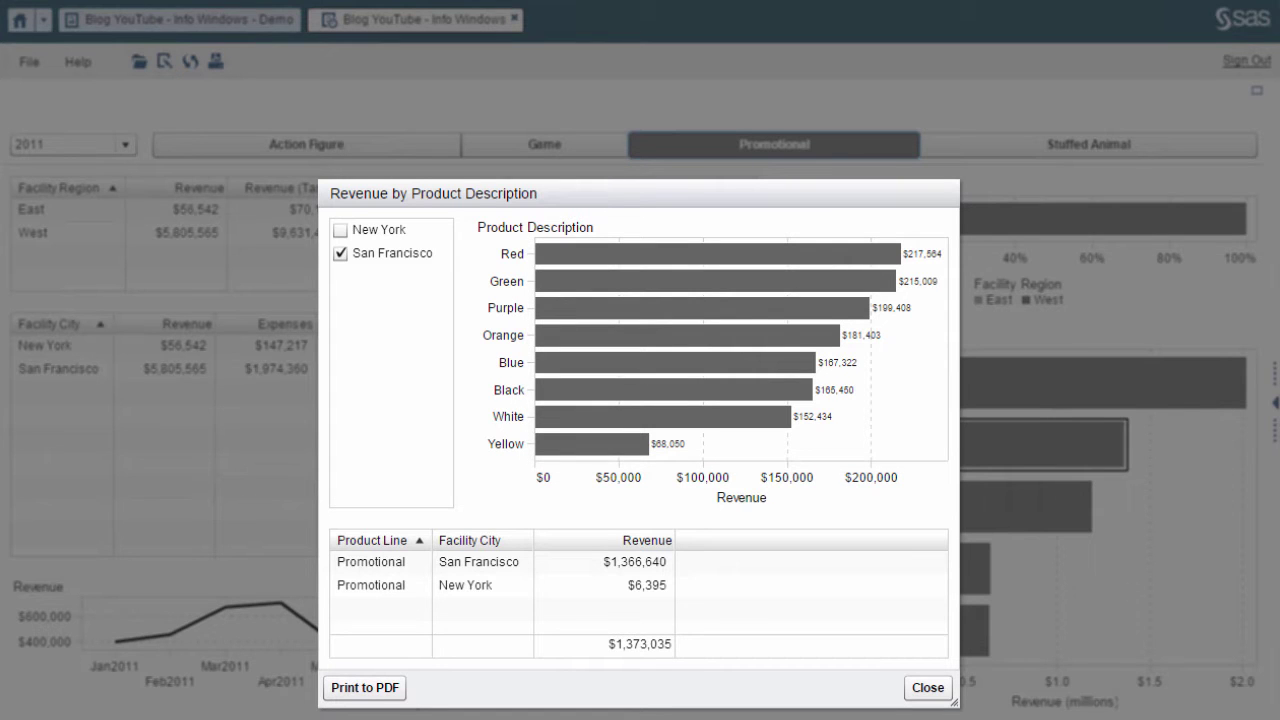
{"action": "left_click", "coordinate": [929, 689]}
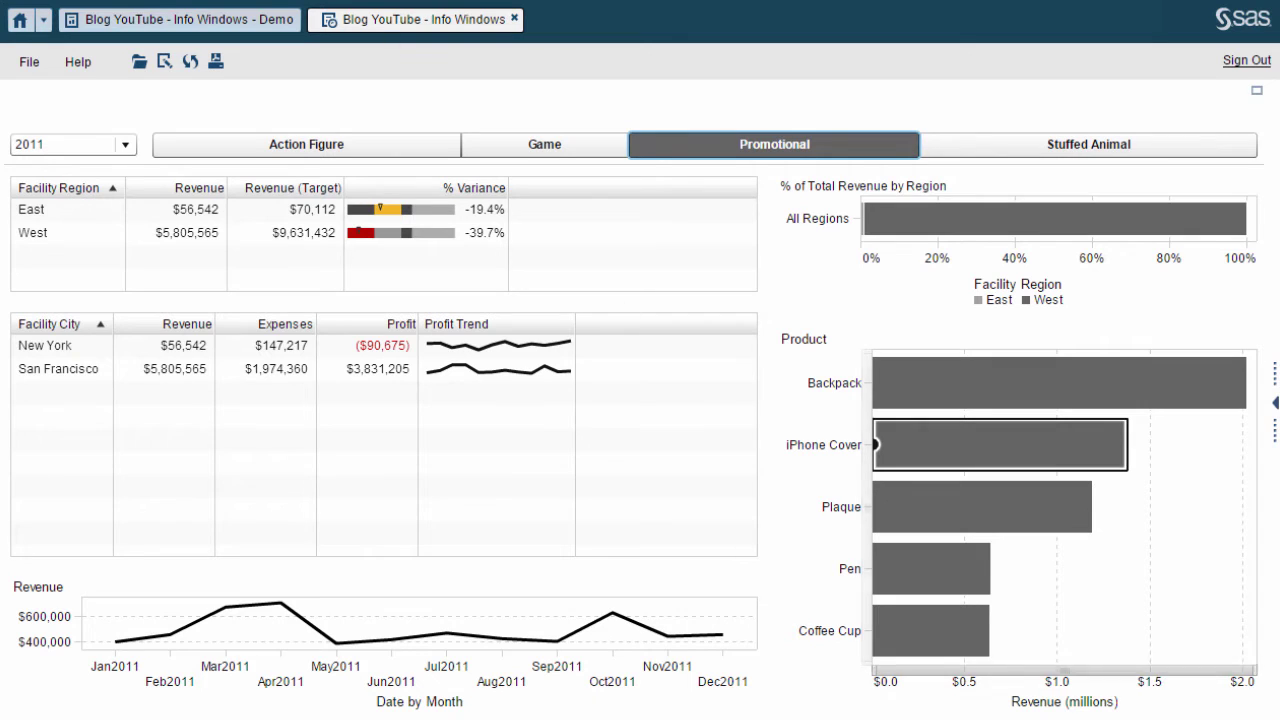
Step: Switch to the Blog YouTube - Info Windows - Demo report's Main Dashboard section and widen its canvas by narrowing the properties pane
{"action": "left_click", "coordinate": [190, 17]}
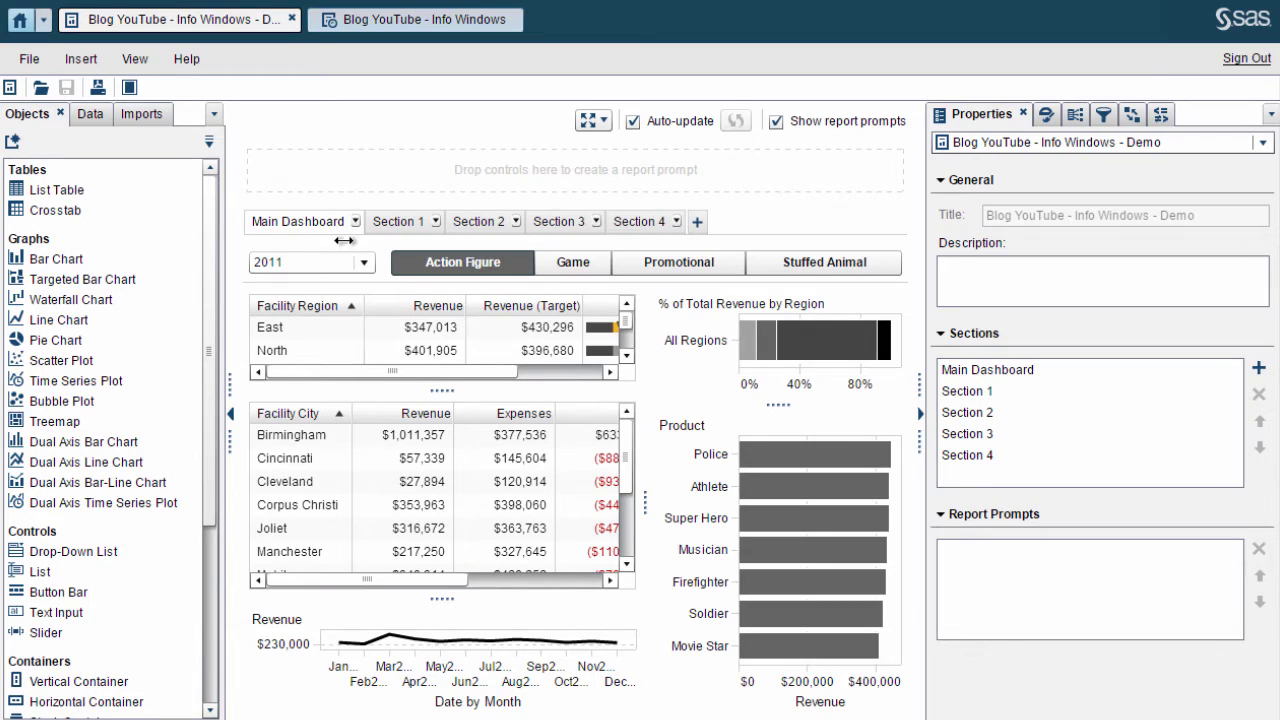
{"action": "left_click", "coordinate": [306, 221]}
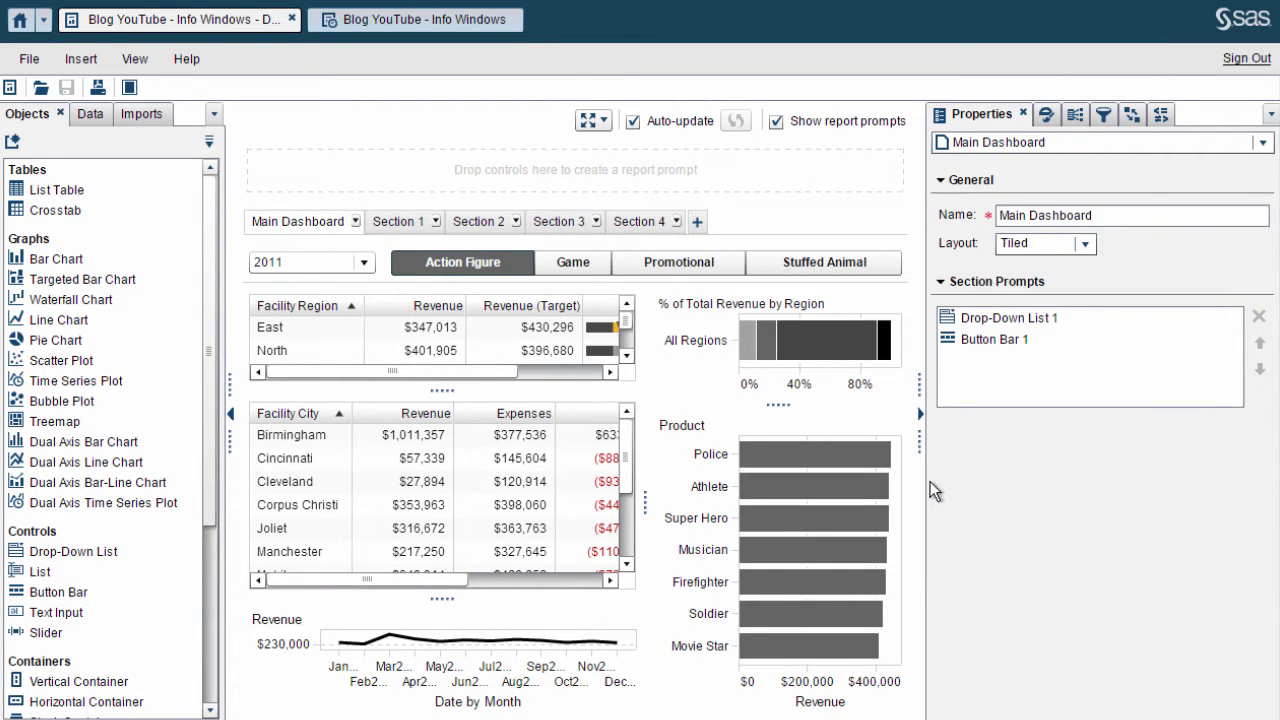
{"action": "left_click_drag", "start_coordinate": [923, 446], "coordinate": [1012, 443]}
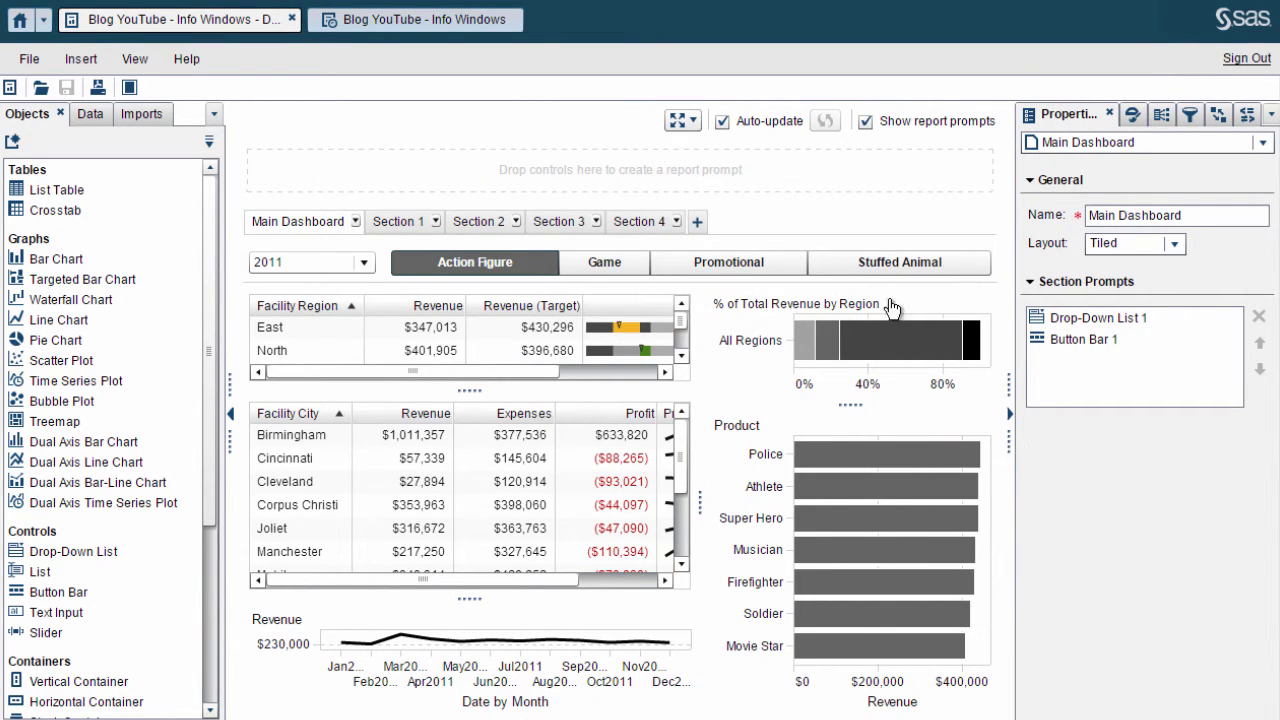
Step: Review the maintenance text in Section 1 and convert that section to display as an info window
{"action": "left_click", "coordinate": [394, 221]}
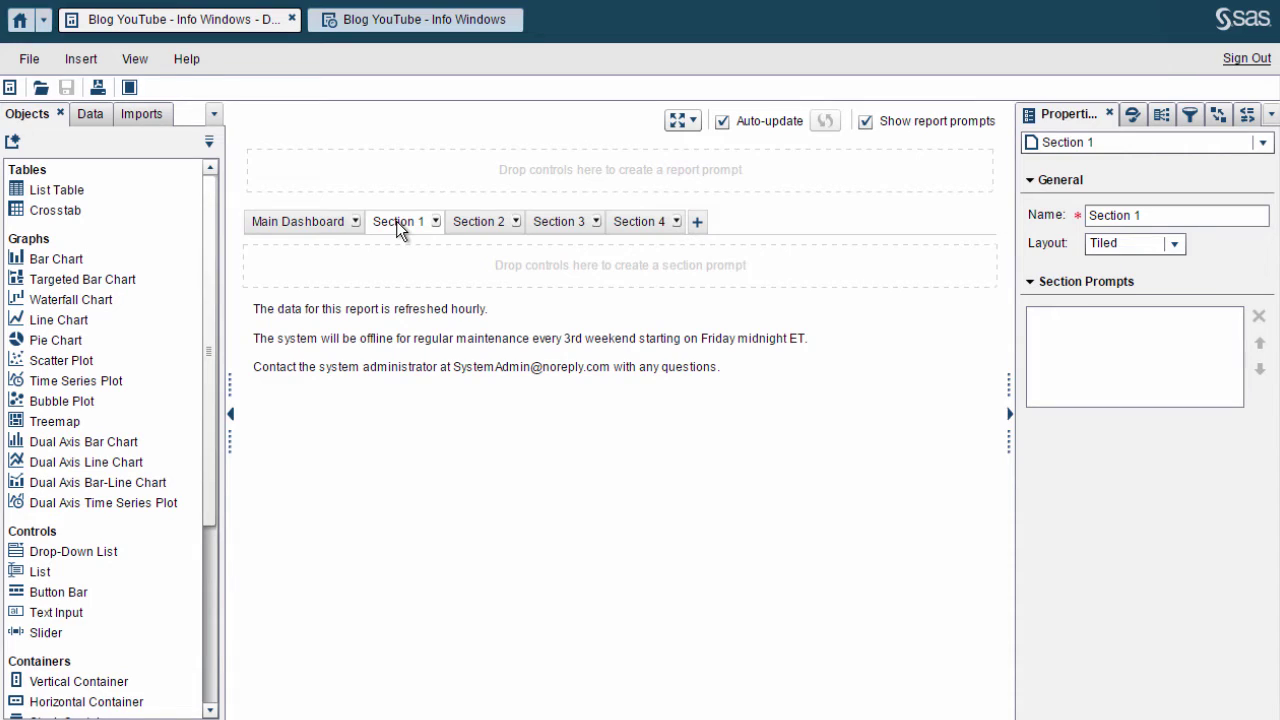
{"action": "left_click", "coordinate": [380, 451]}
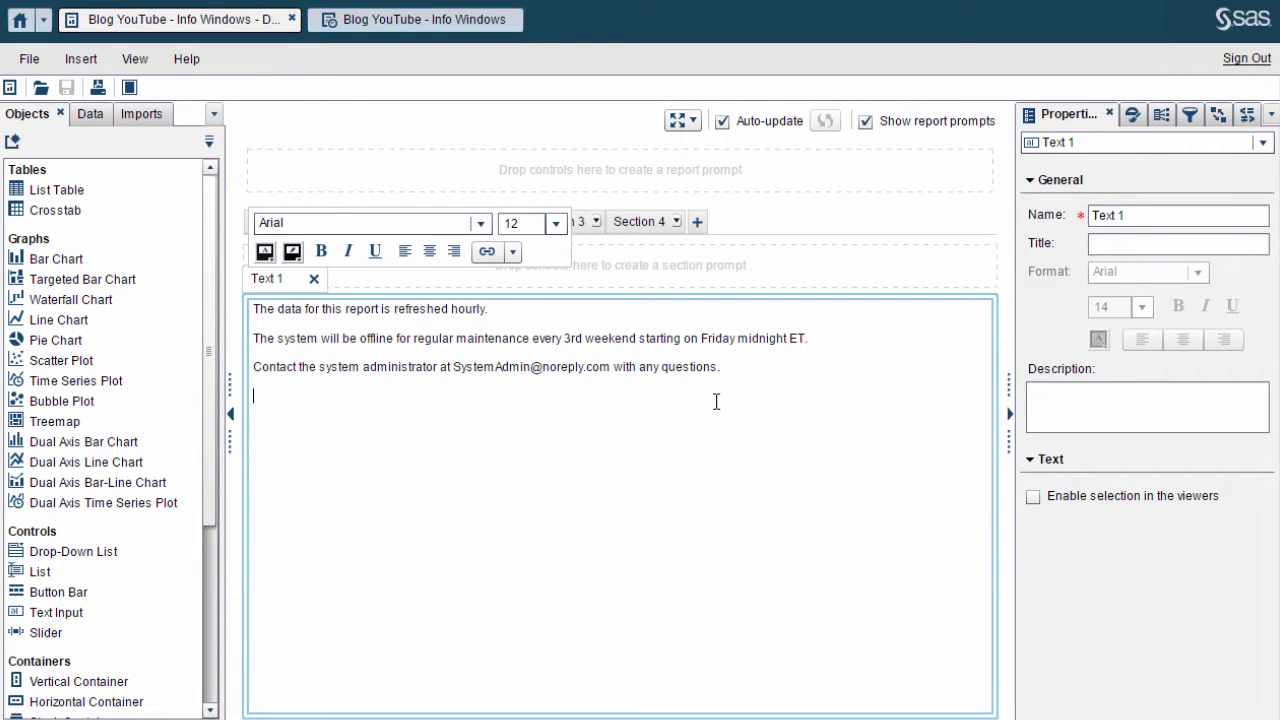
{"action": "left_click", "coordinate": [745, 272]}
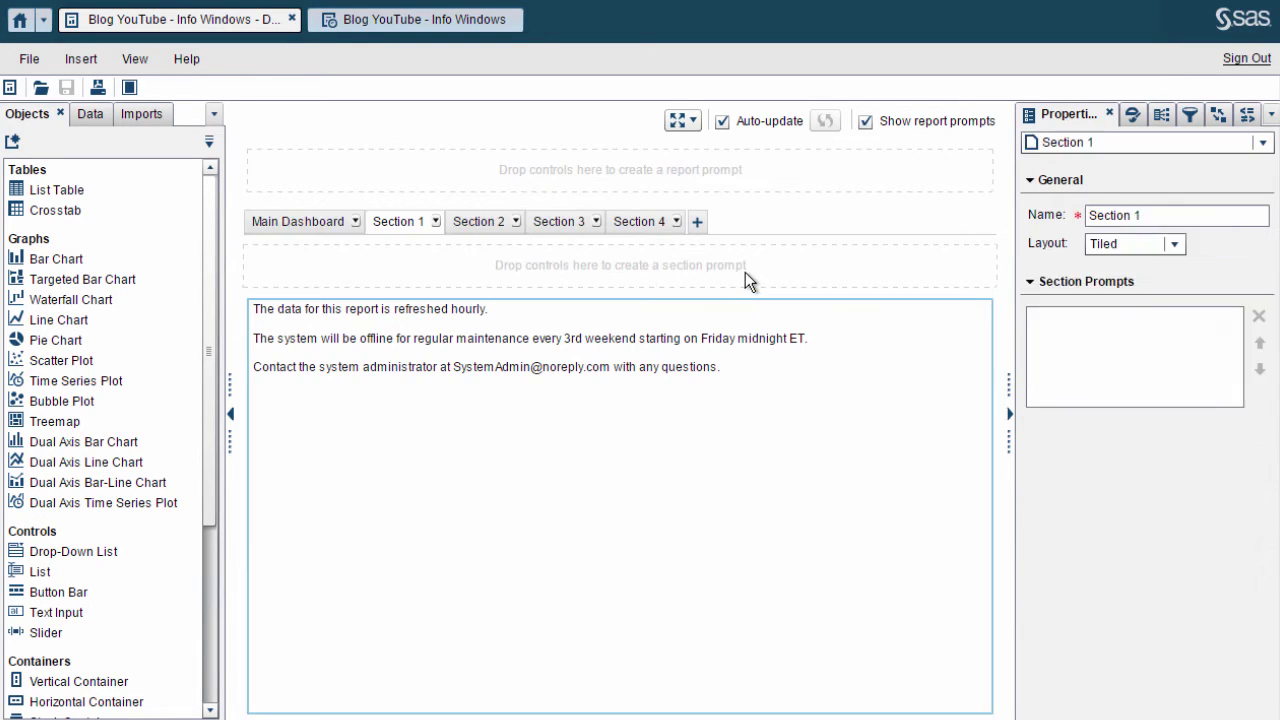
{"action": "left_click", "coordinate": [436, 222]}
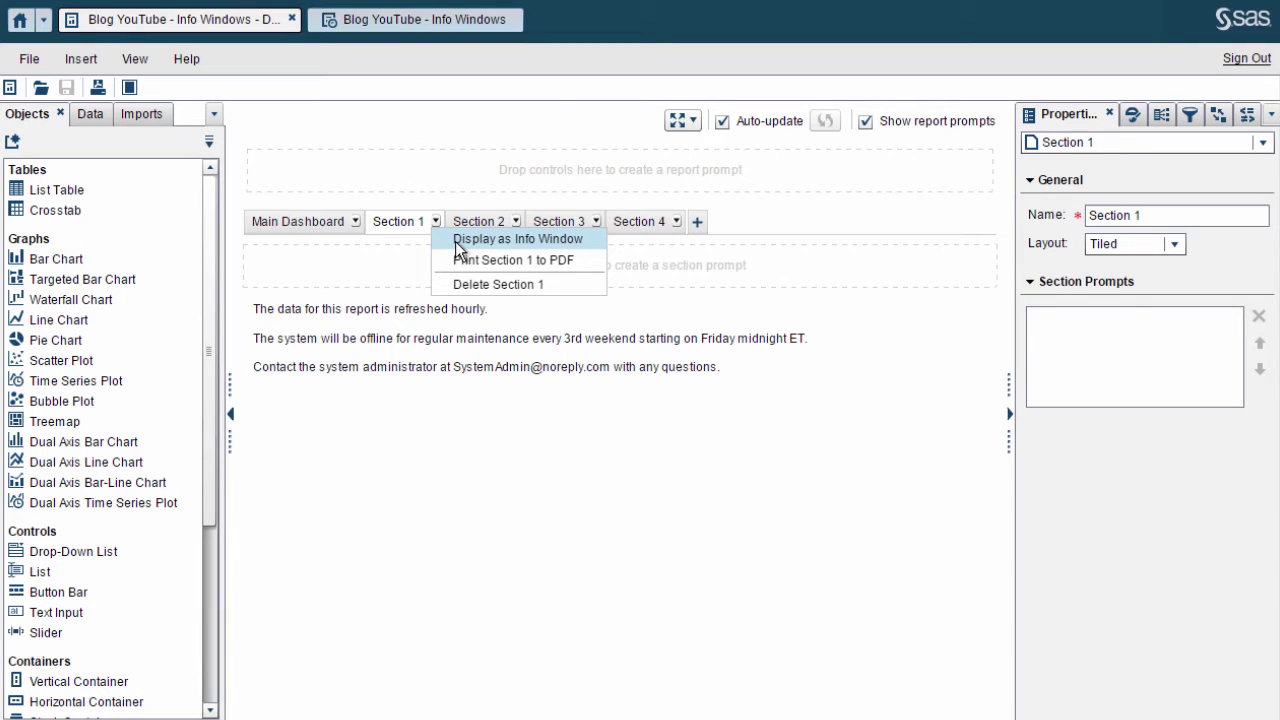
{"action": "left_click", "coordinate": [456, 239]}
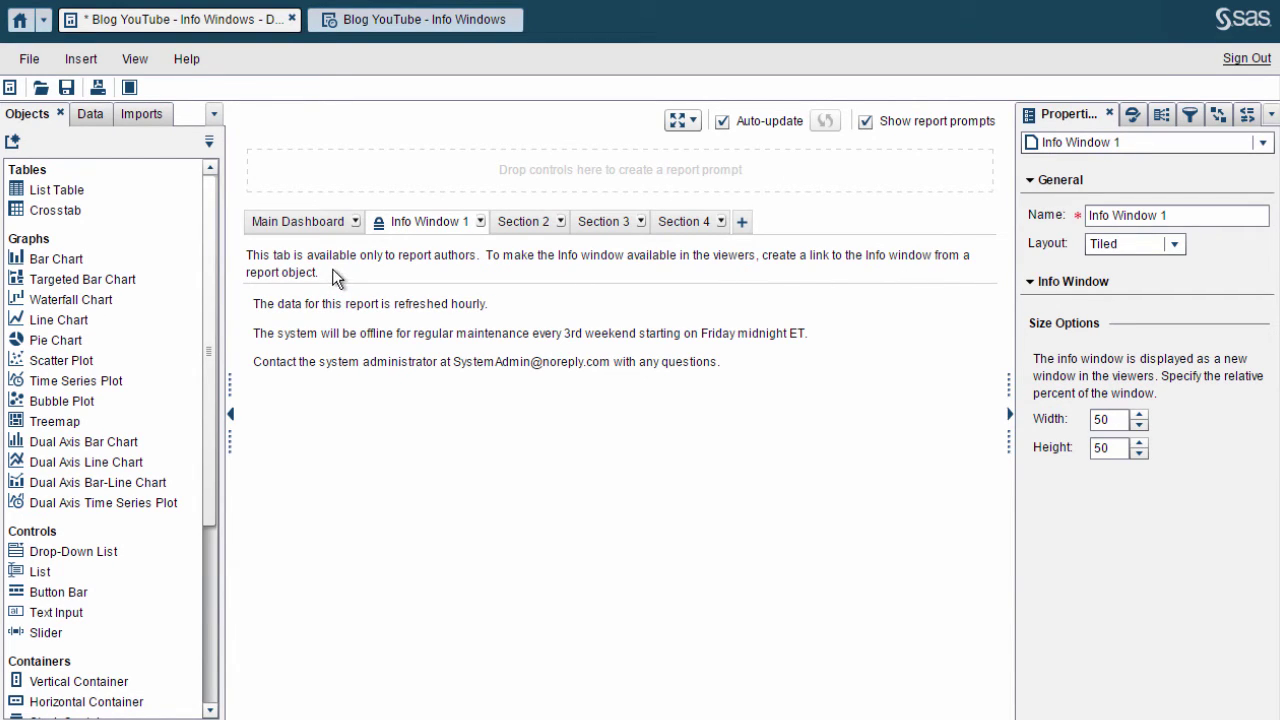
Step: Rename the new info window to Maintenance Details
{"action": "mouse_move", "coordinate": [385, 229]}
{"action": "left_click", "coordinate": [1190, 214]}
{"action": "triple_click", "coordinate": [1188, 215]}
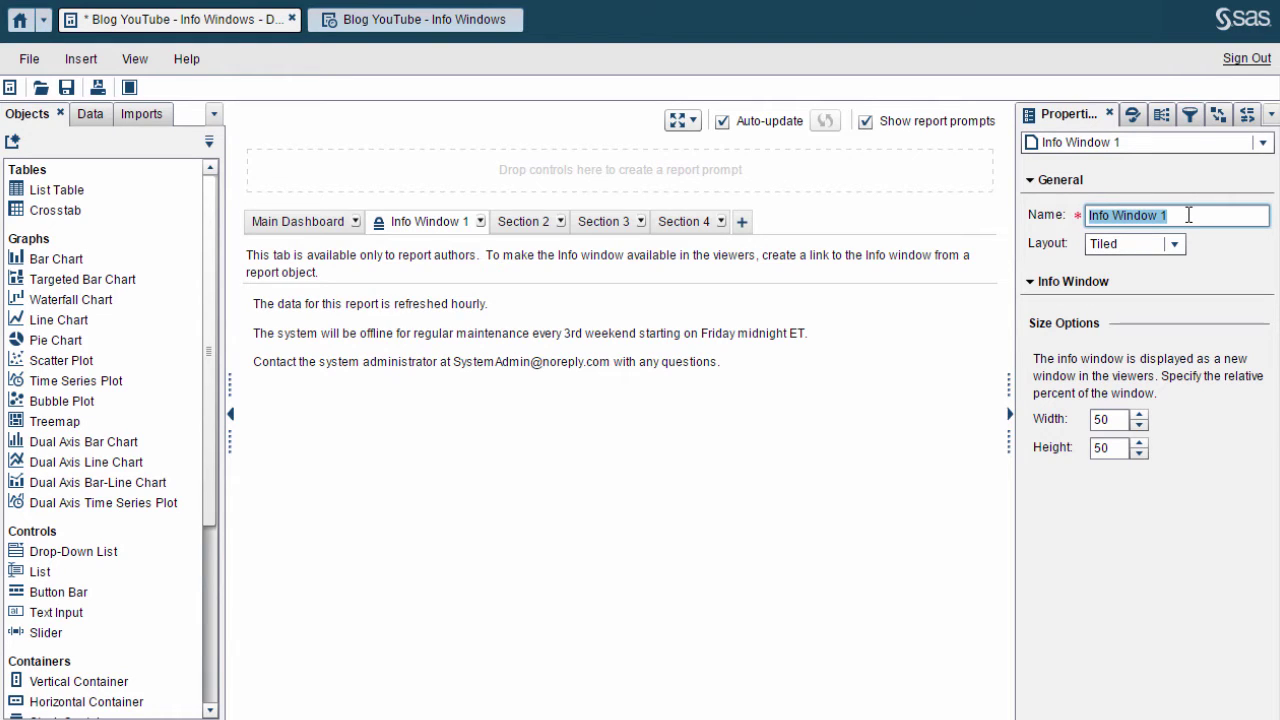
{"action": "type", "text": "Mainten"}
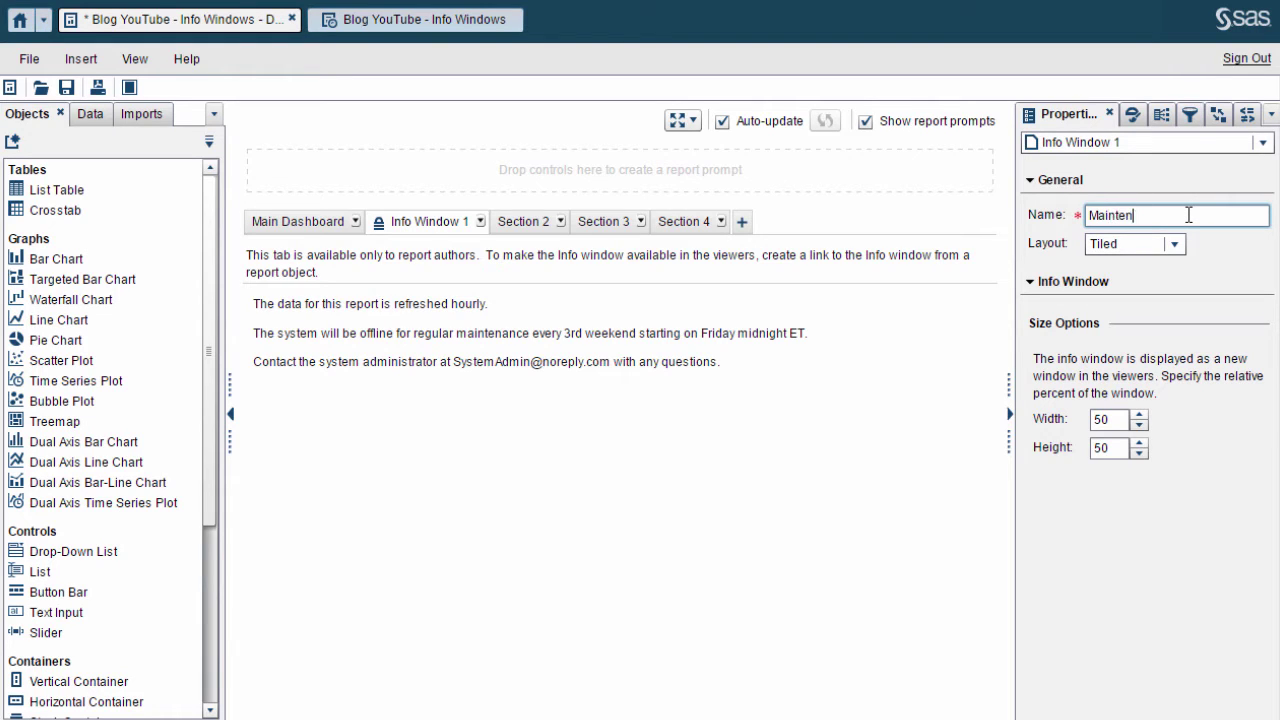
{"action": "type", "text": "ance Details"}
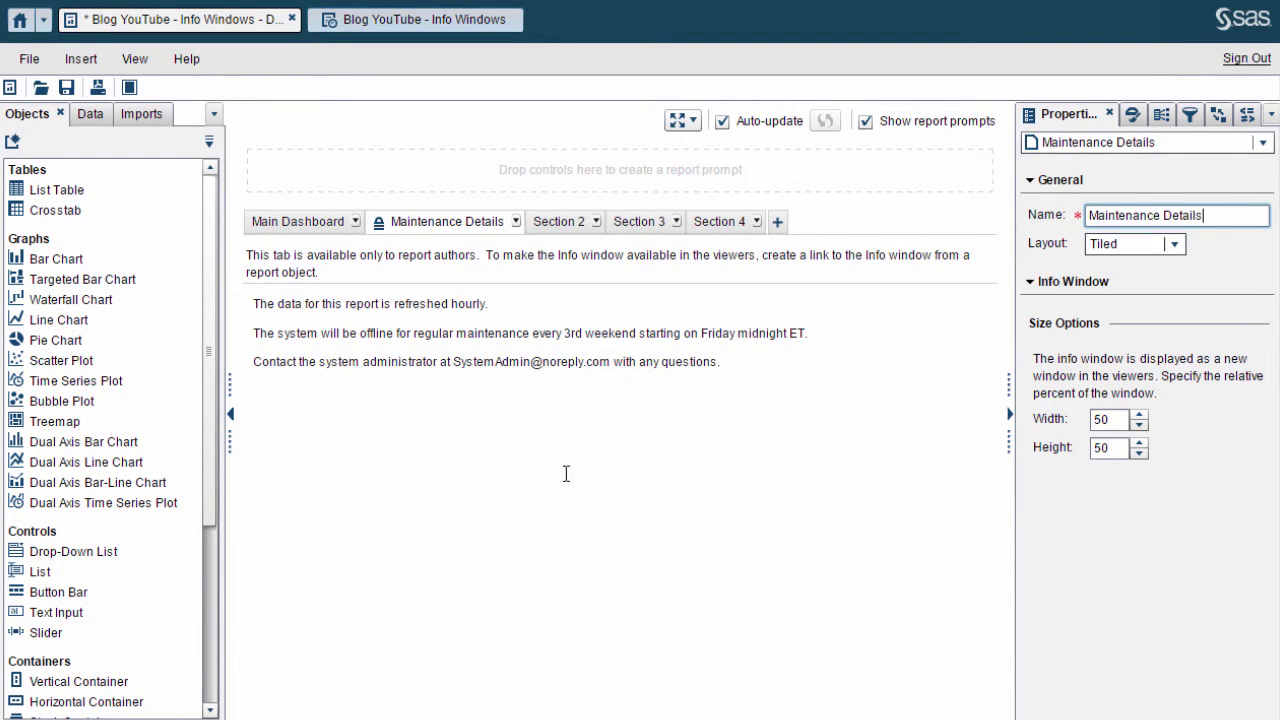
Step: Open the Interactions View for Main Dashboard and reposition Bar Chart 2 and Bar Chart 1 closer to the sections and info windows
{"action": "left_click", "coordinate": [305, 222]}
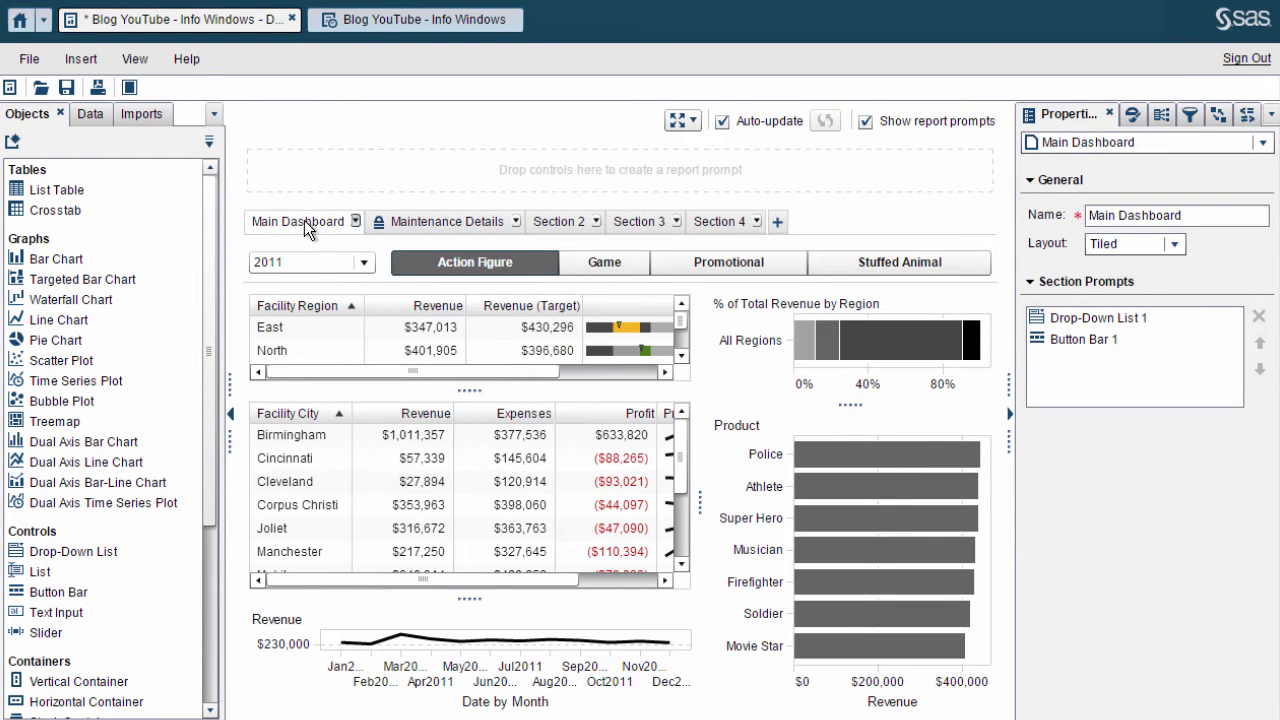
{"action": "left_click", "coordinate": [1218, 114]}
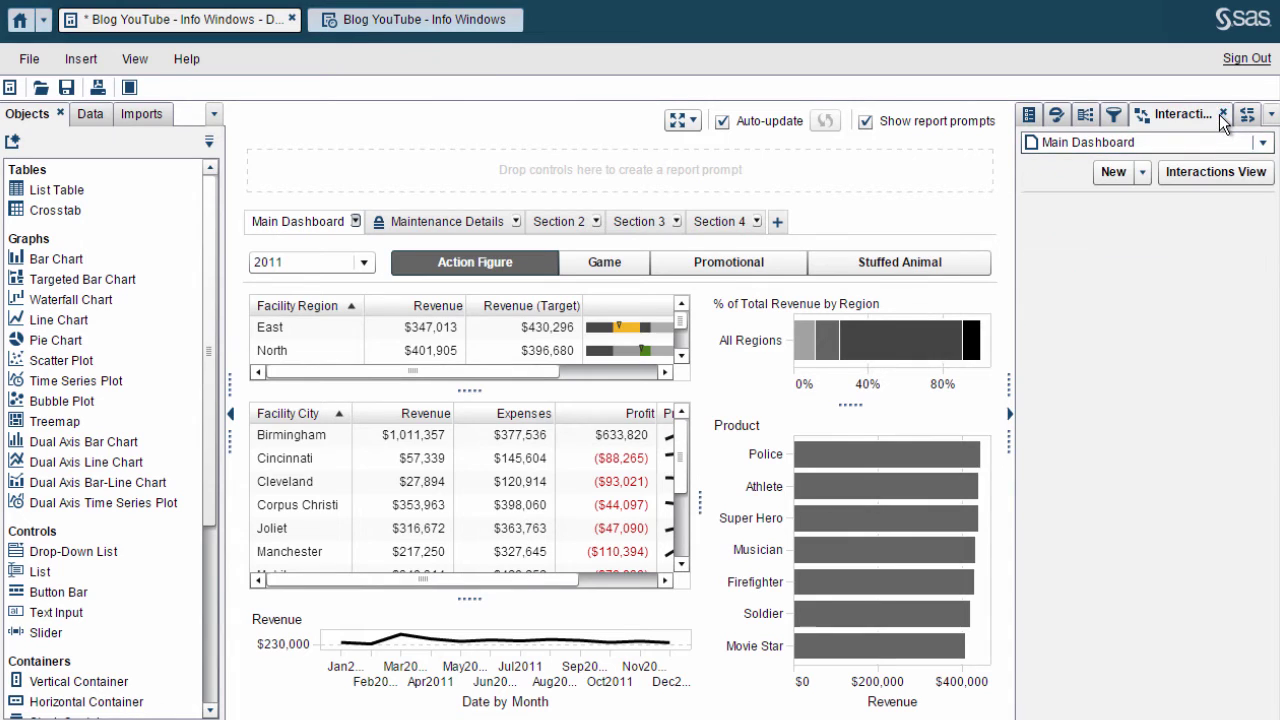
{"action": "left_click", "coordinate": [1190, 176]}
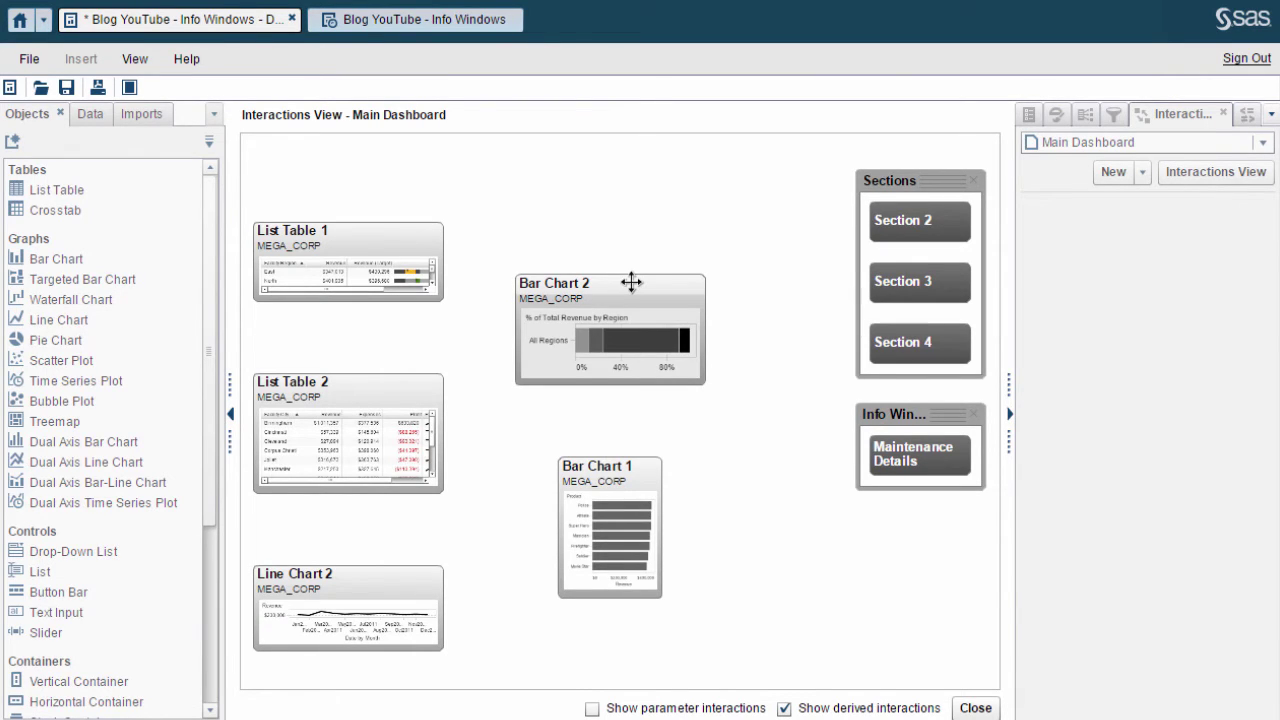
{"action": "left_click_drag", "start_coordinate": [631, 282], "coordinate": [681, 218]}
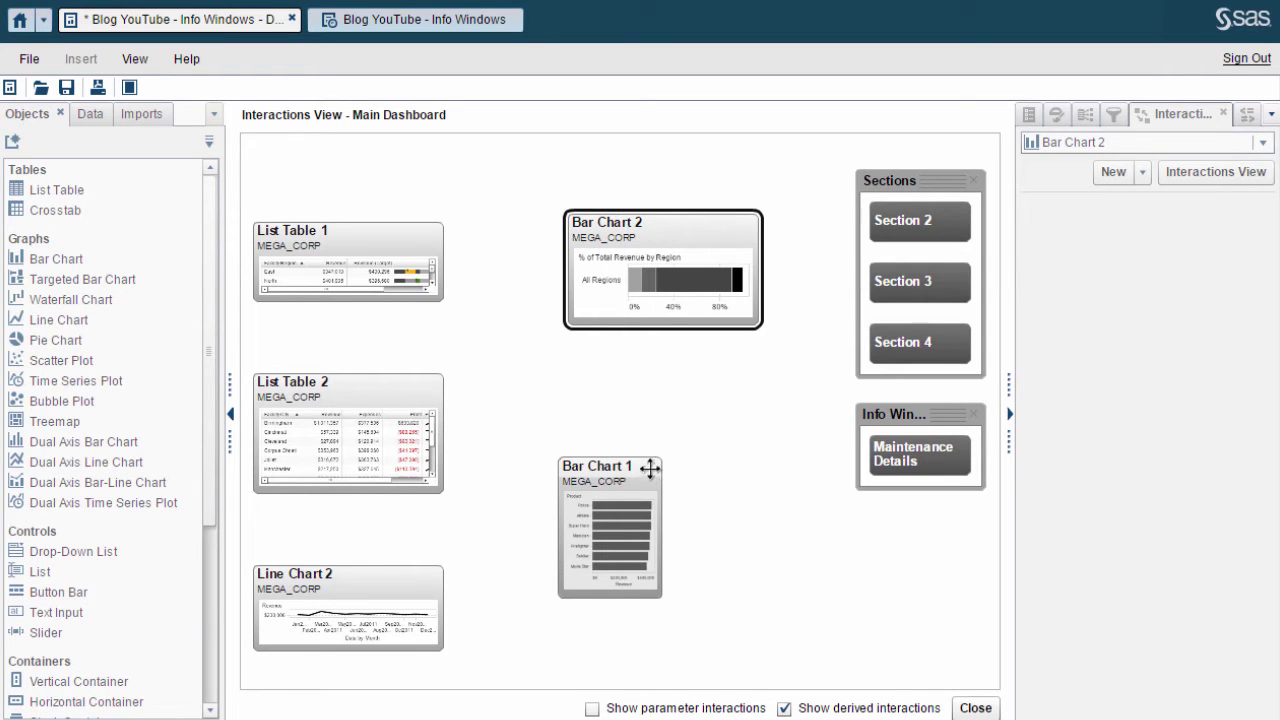
{"action": "left_click_drag", "start_coordinate": [650, 463], "coordinate": [696, 459]}
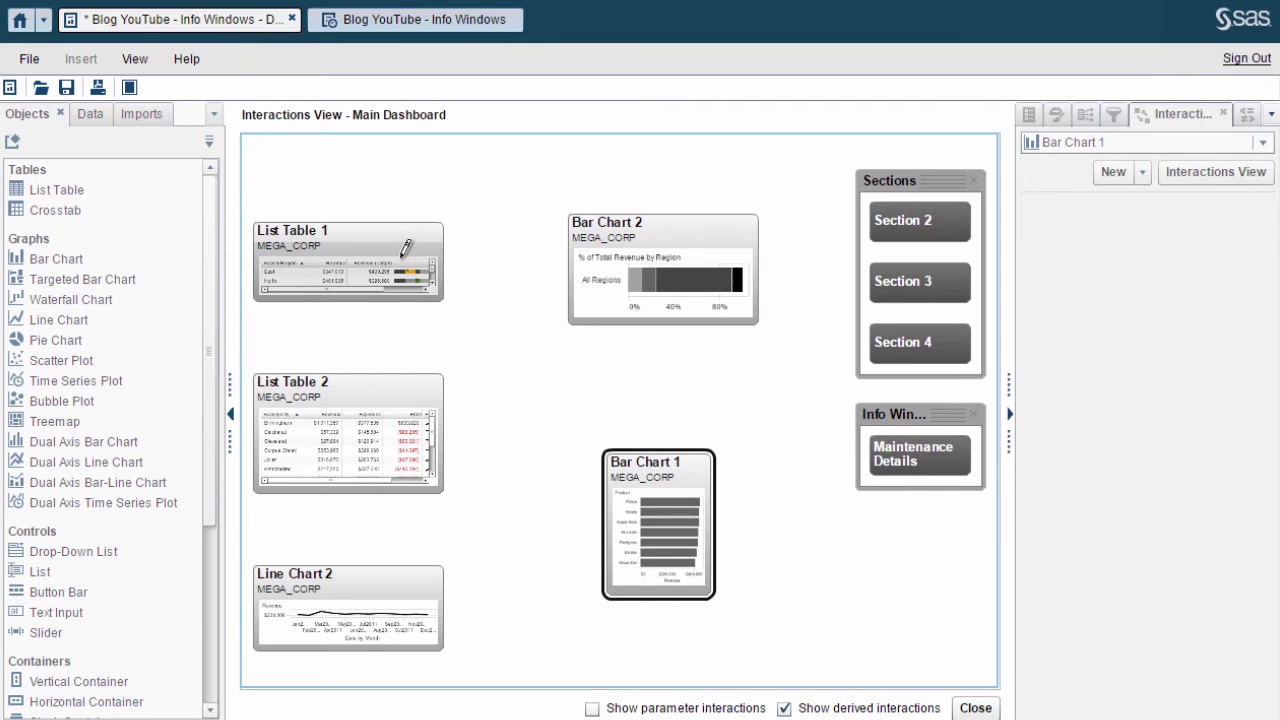
Step: Link List Table 1, List Table 2 and Bar Chart 2 to the Maintenance Details info window
{"action": "left_click_drag", "start_coordinate": [414, 255], "coordinate": [934, 444]}
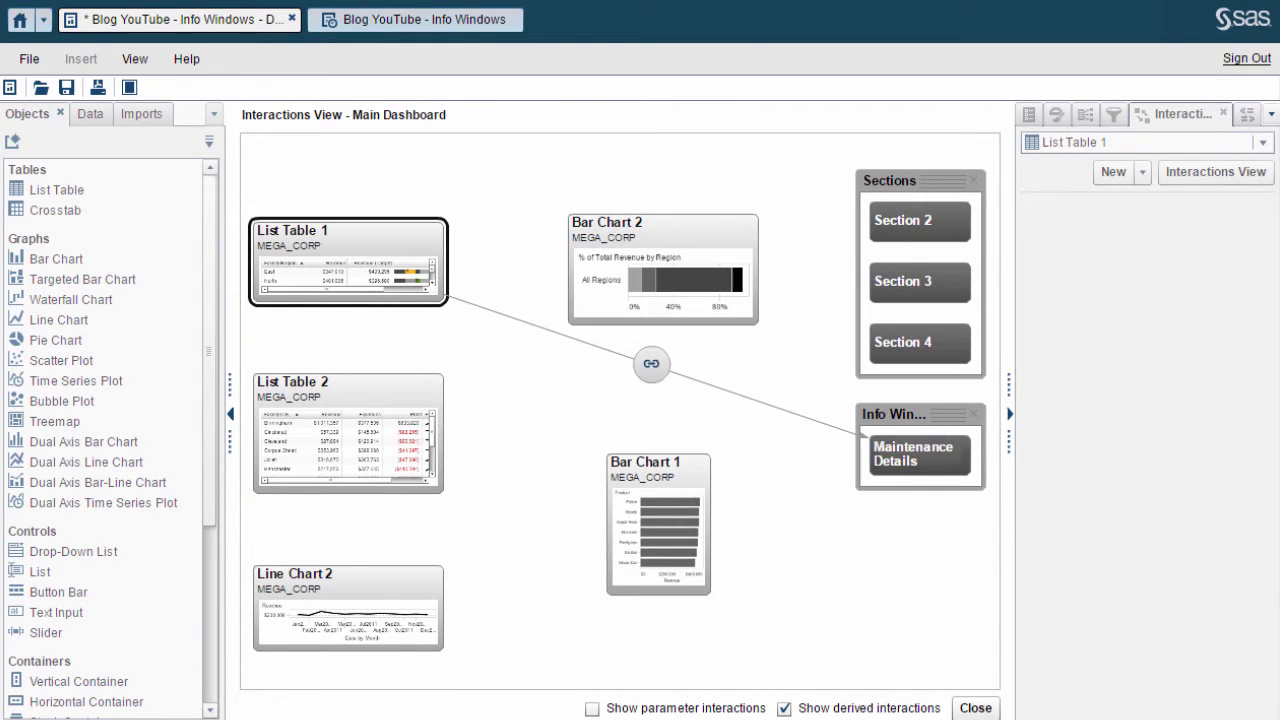
{"action": "left_click", "coordinate": [373, 412]}
{"action": "left_click_drag", "start_coordinate": [373, 412], "coordinate": [909, 458]}
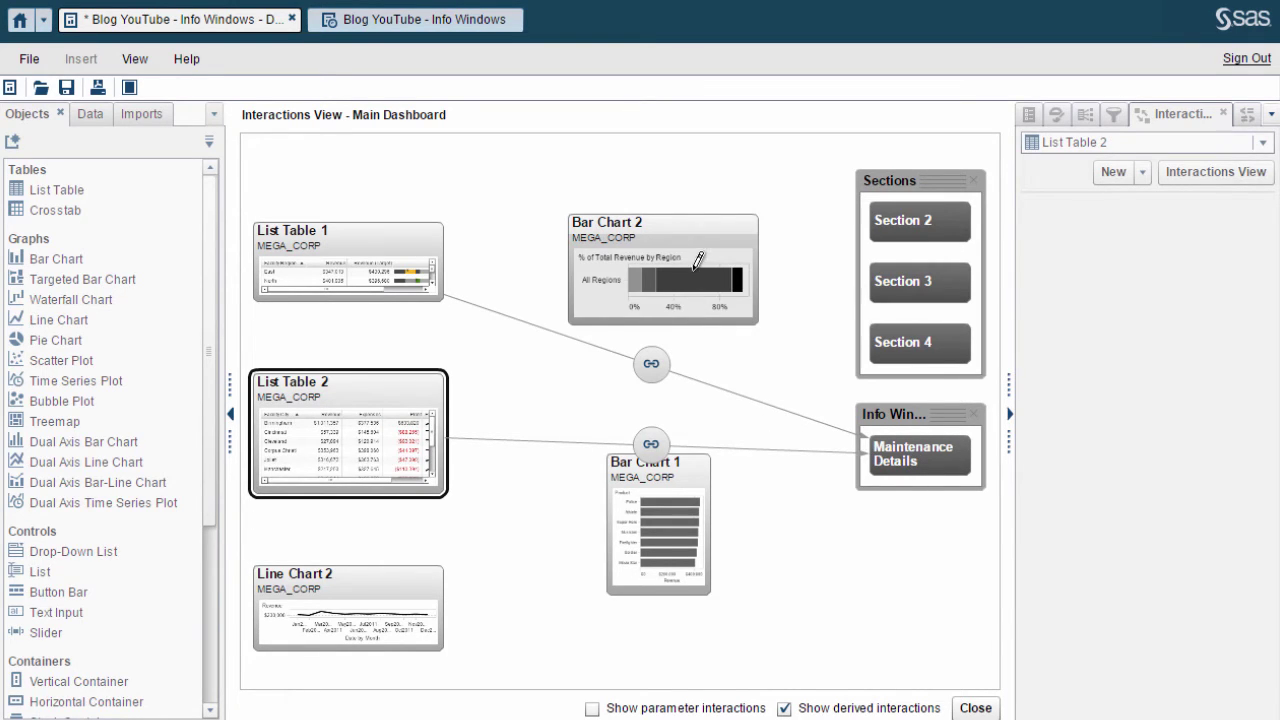
{"action": "left_click_drag", "start_coordinate": [703, 251], "coordinate": [902, 460]}
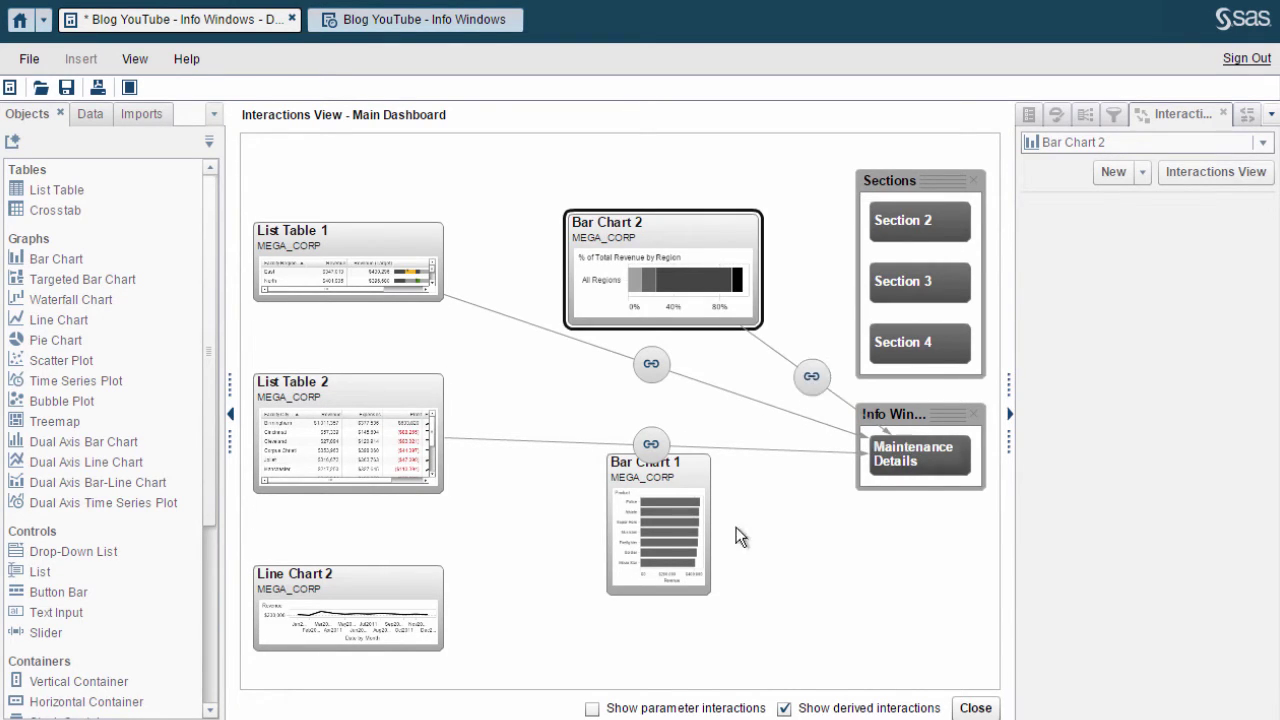
Step: Link Bar Chart 1 to the Maintenance Details info window and save the report
{"action": "left_click_drag", "start_coordinate": [670, 520], "coordinate": [905, 450]}
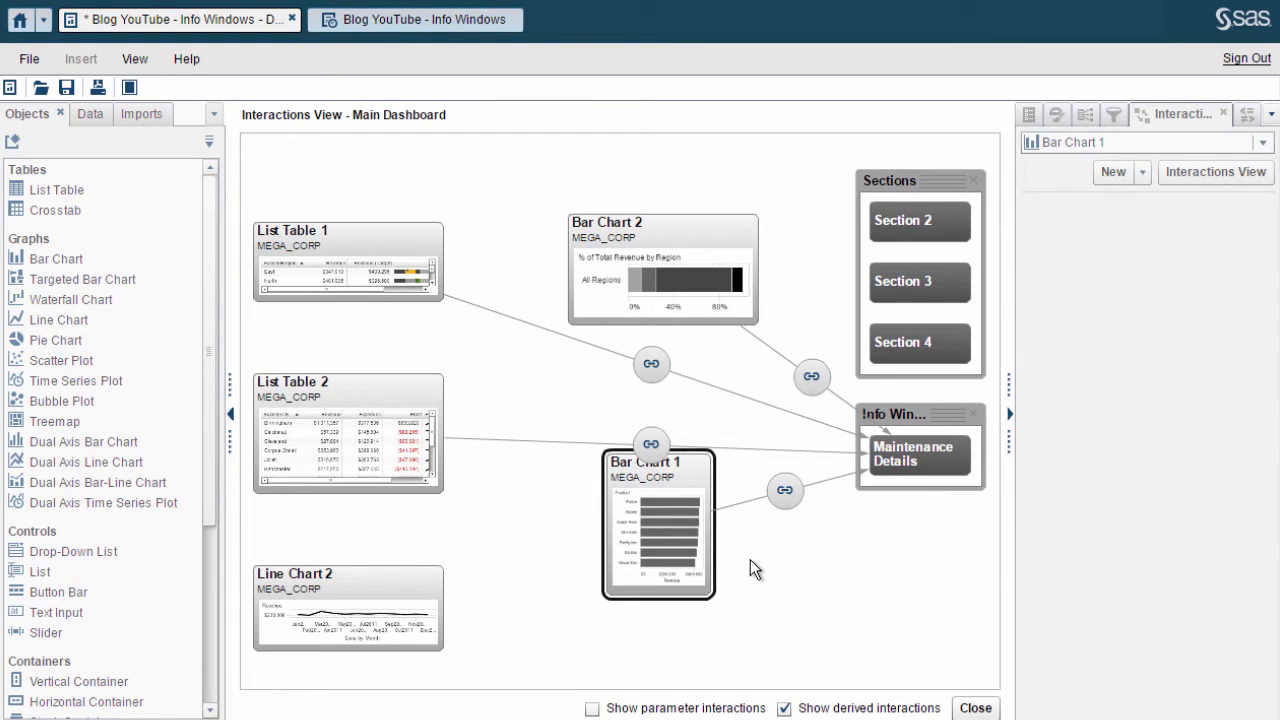
{"action": "left_click", "coordinate": [975, 708]}
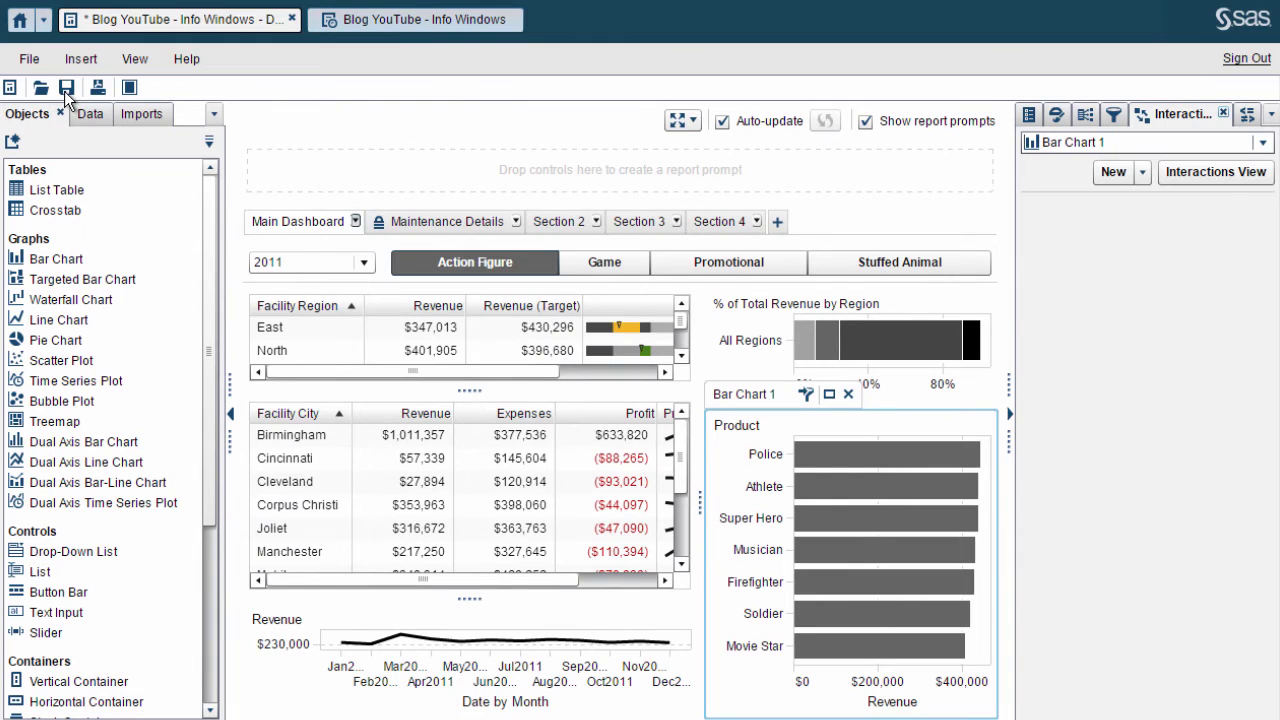
{"action": "left_click", "coordinate": [66, 88]}
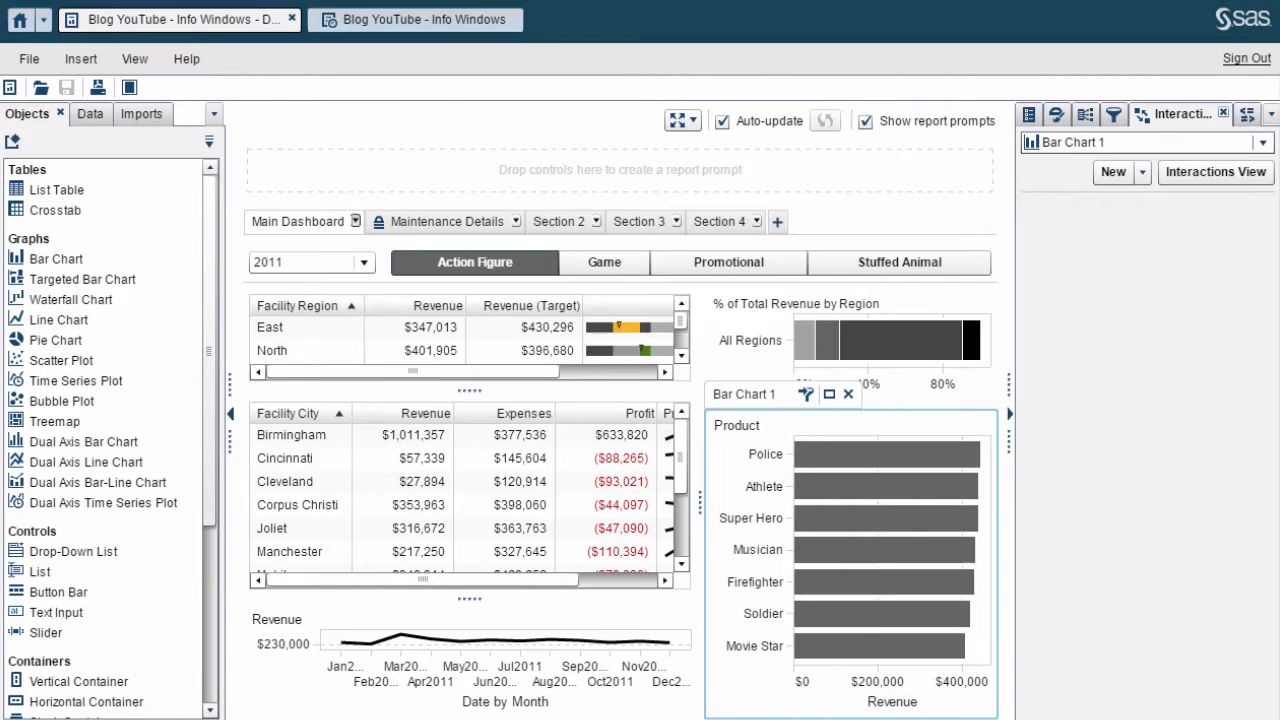
Step: Review Section 2 alongside the dashboard's revenue line chart, and convert Section 2 to display as an info window, deleting its section prompts
{"action": "left_click", "coordinate": [553, 222]}
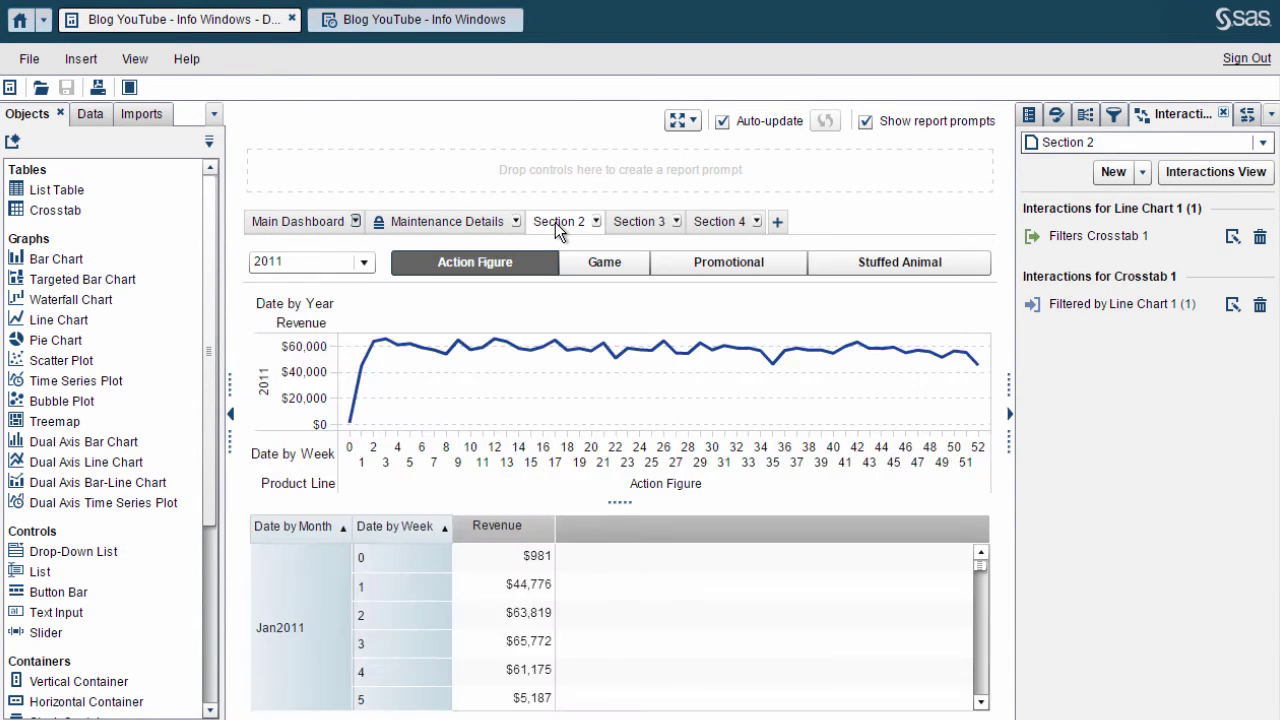
{"action": "left_click", "coordinate": [300, 226]}
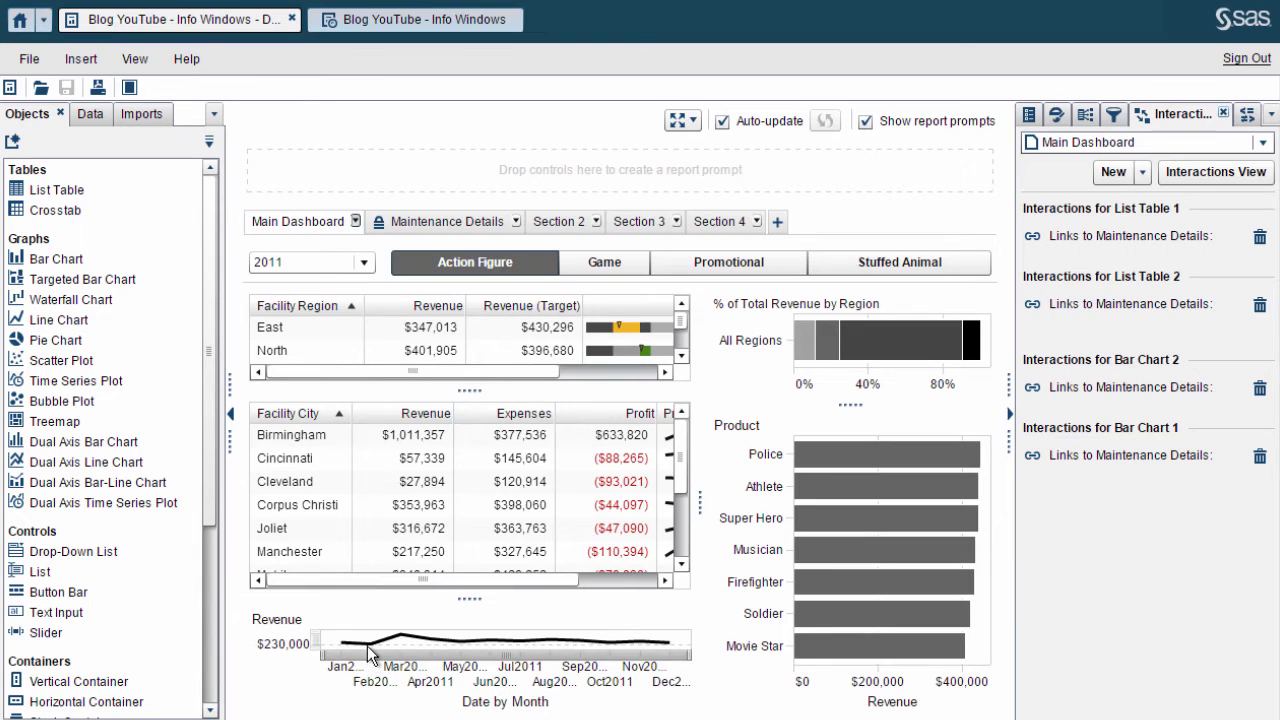
{"action": "mouse_move", "coordinate": [373, 644]}
{"action": "left_click", "coordinate": [555, 221]}
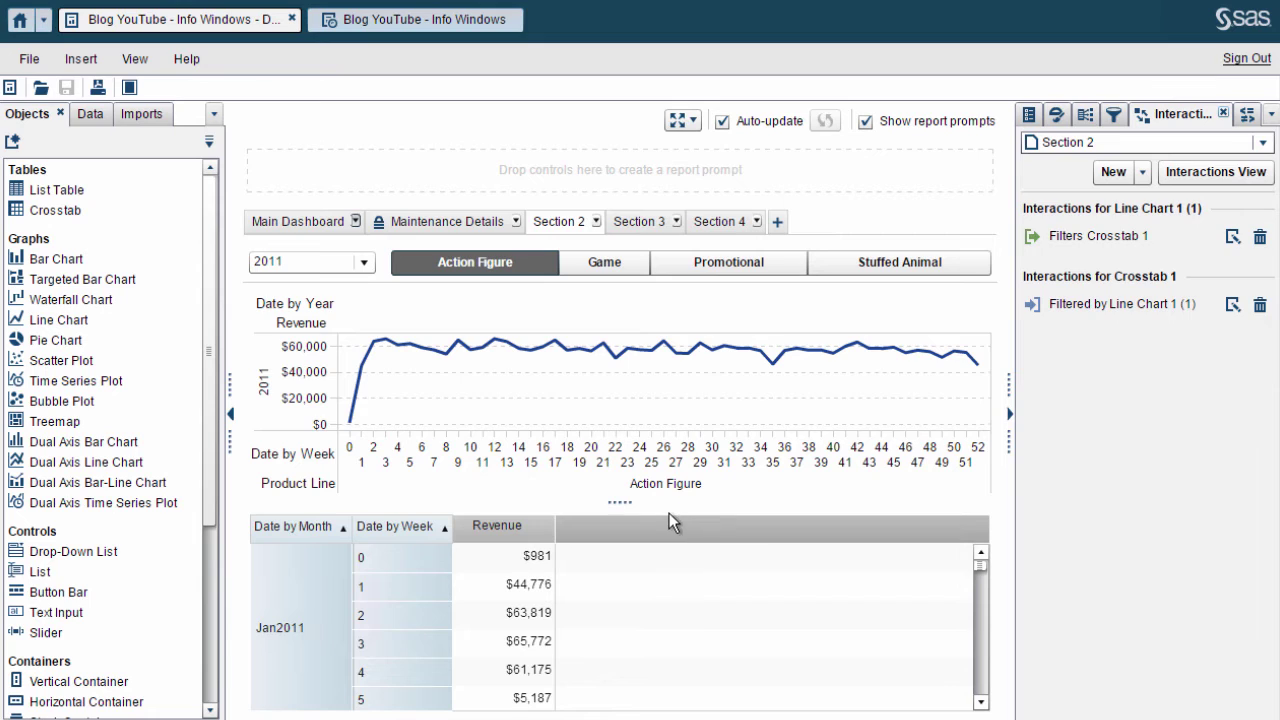
{"action": "left_click", "coordinate": [596, 222]}
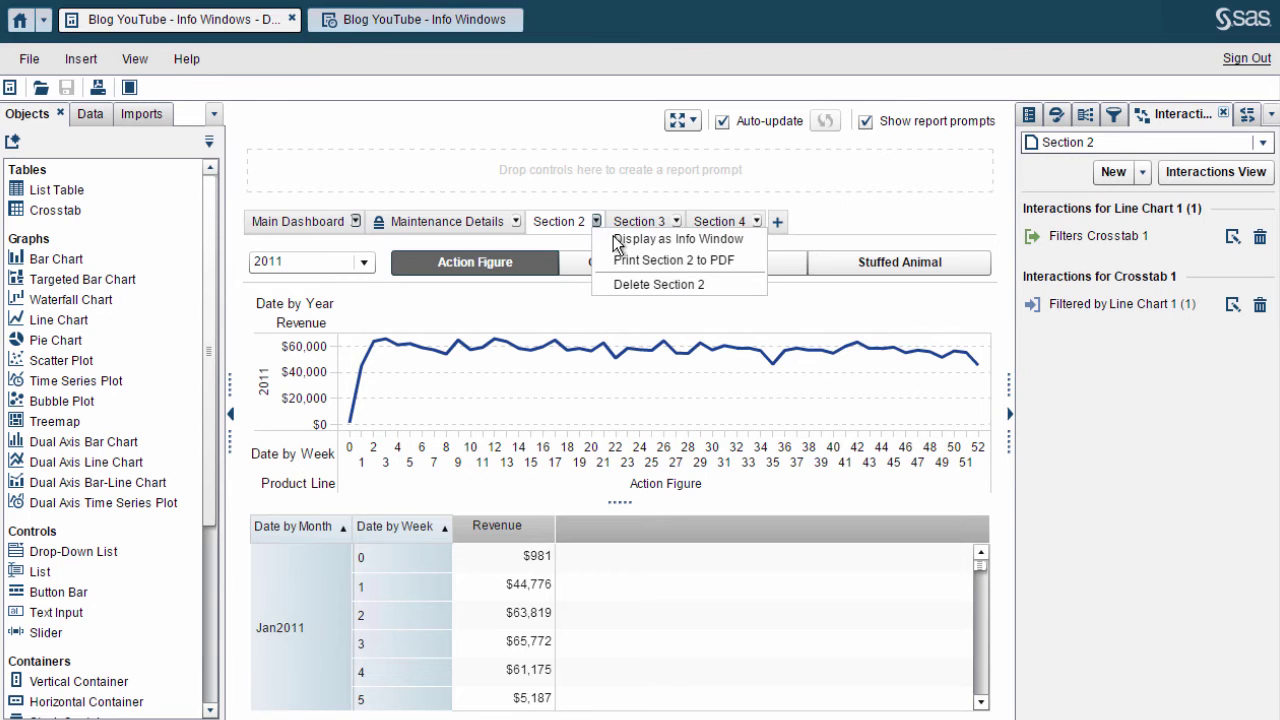
{"action": "left_click", "coordinate": [628, 238]}
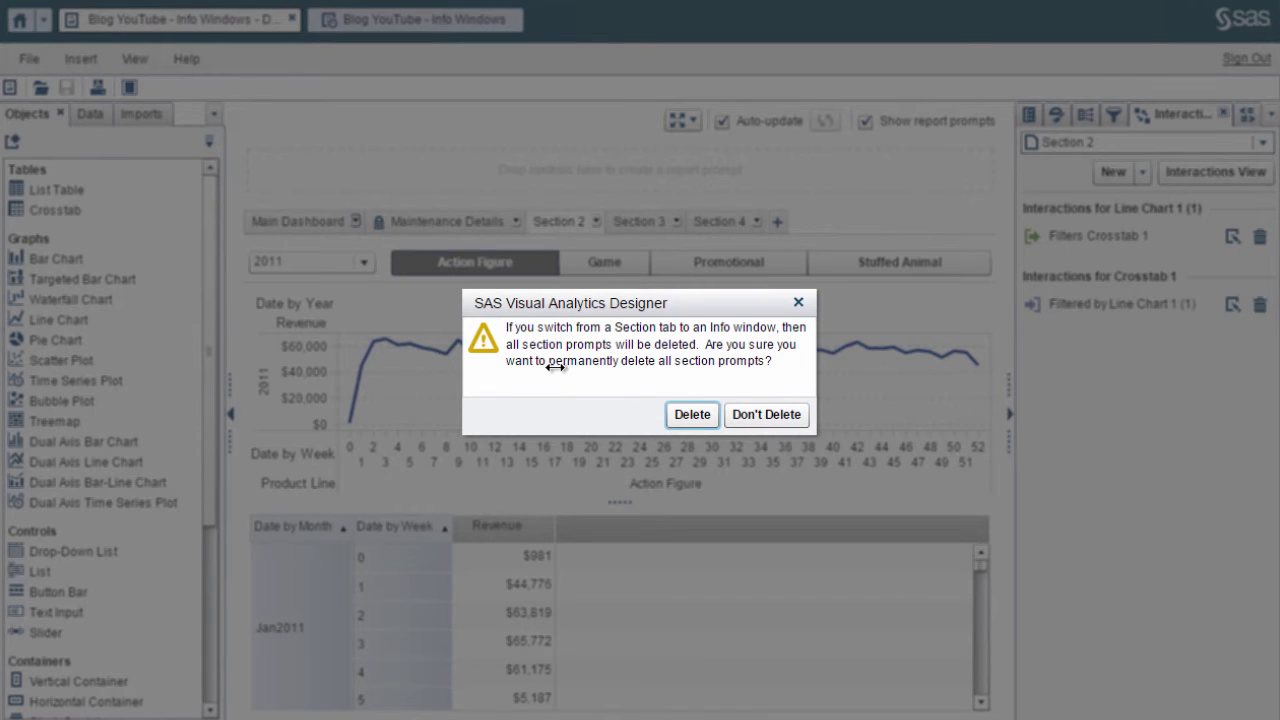
{"action": "left_click", "coordinate": [678, 415]}
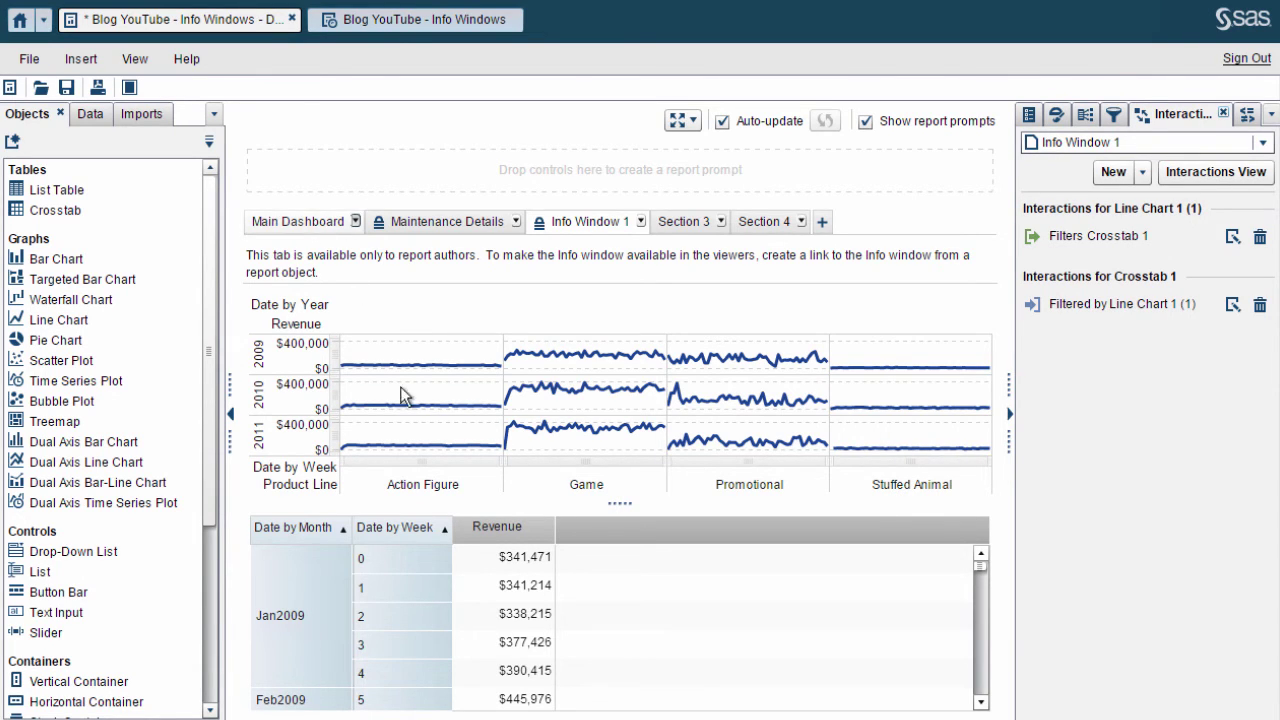
Step: Rename the info window converted from Section 2 as Revenue by Week
{"action": "left_click", "coordinate": [1030, 115]}
{"action": "left_click", "coordinate": [1185, 217]}
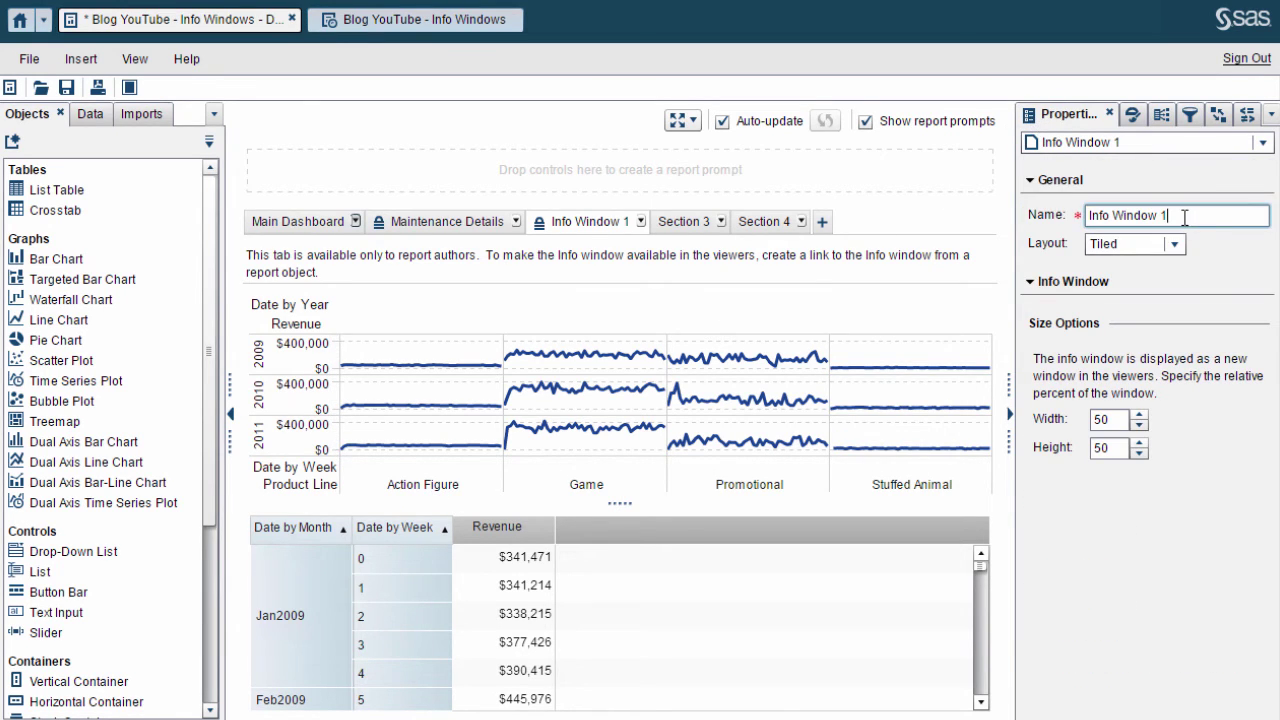
{"action": "triple_click", "coordinate": [1185, 217]}
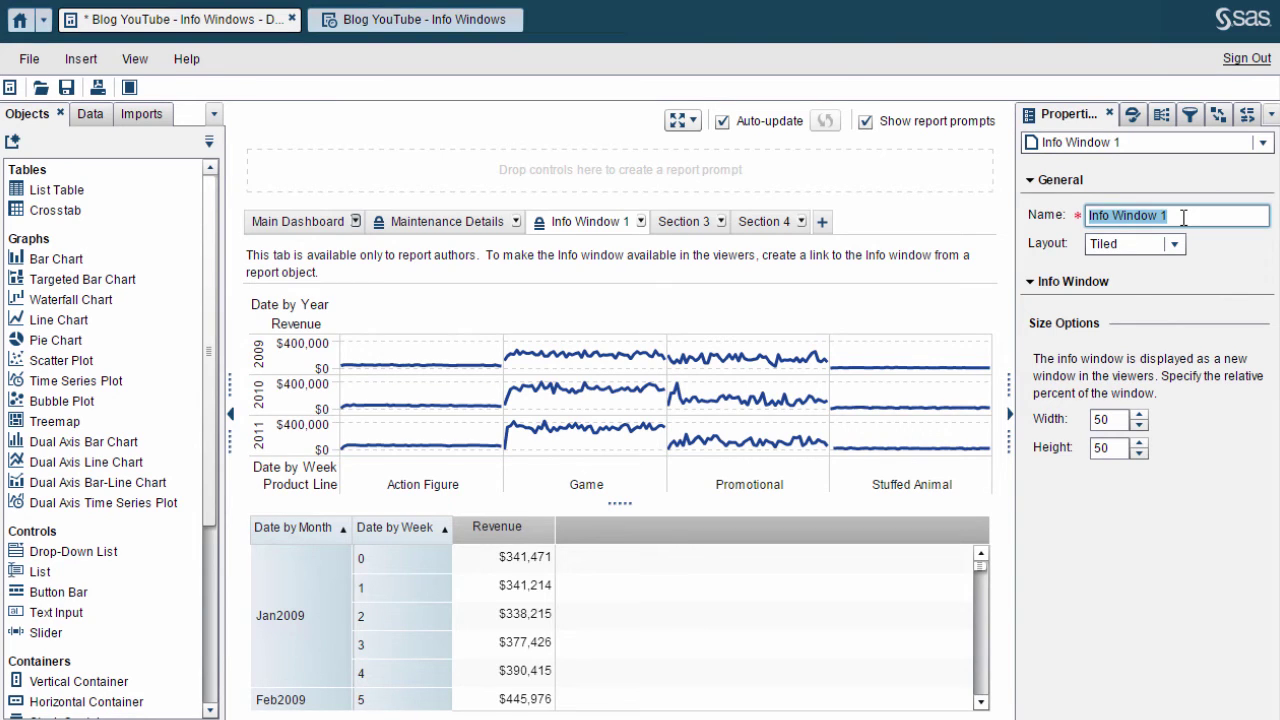
{"action": "type", "text": "Reven"}
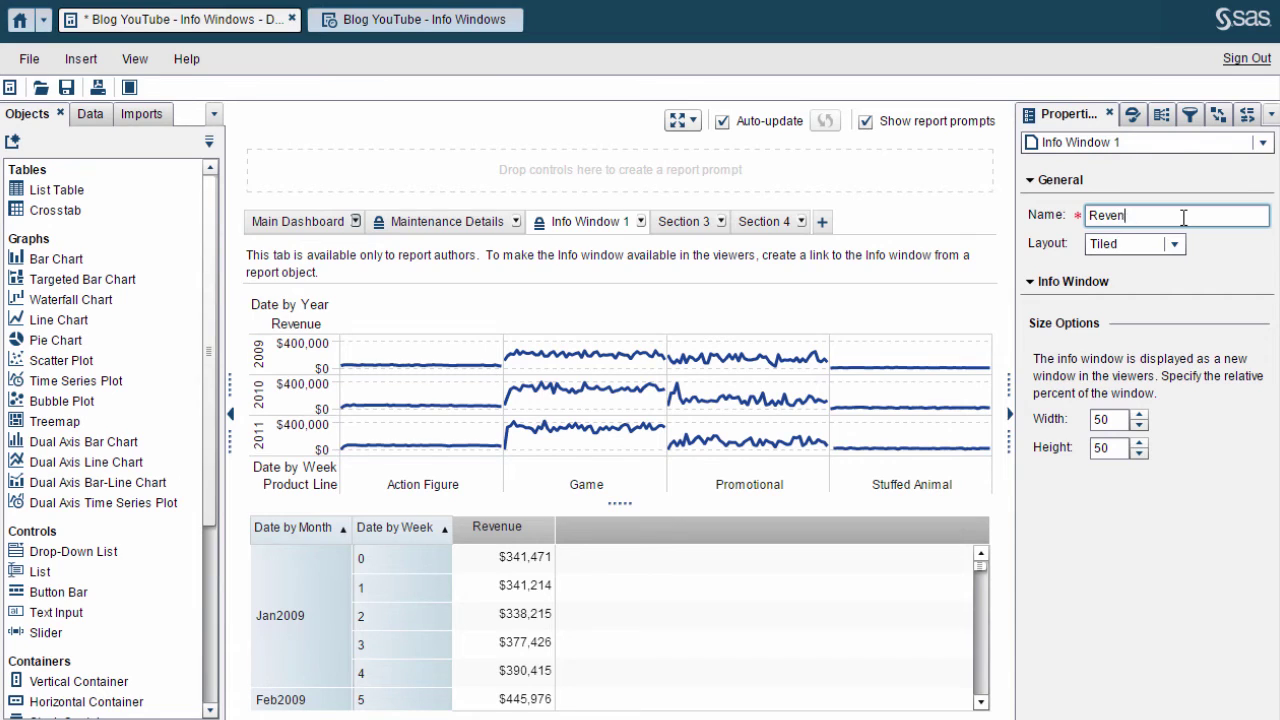
{"action": "type", "text": "ue by Week"}
{"action": "key", "text": "Return"}
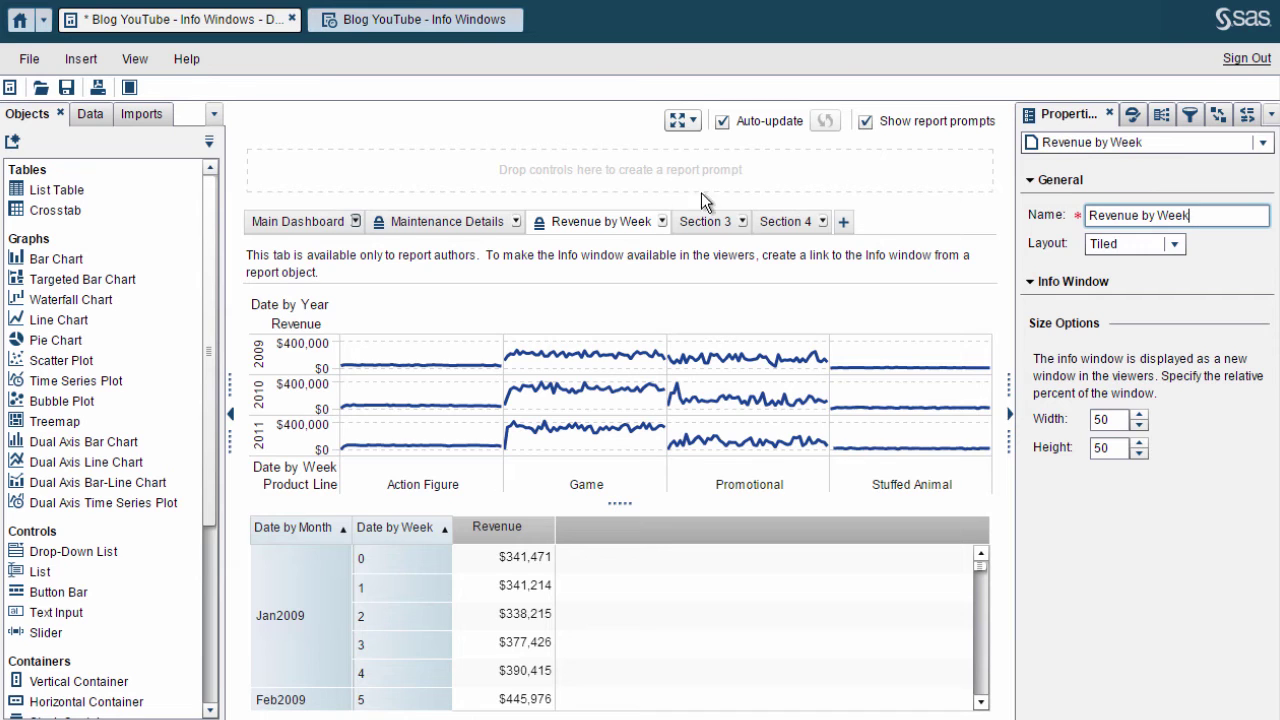
Step: In the Main Dashboard's Interactions View, link Line Chart 2 to the Revenue by Week info window and move the info windows group lower
{"action": "left_click", "coordinate": [297, 224]}
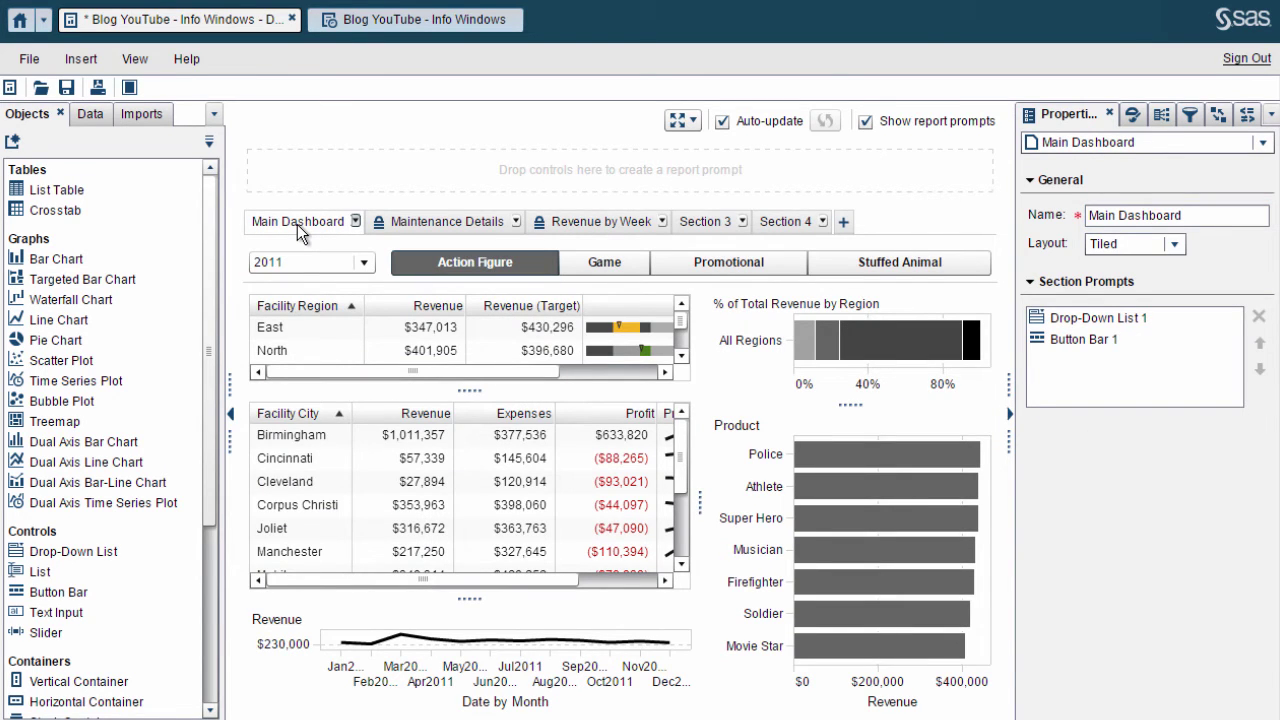
{"action": "left_click", "coordinate": [1218, 114]}
{"action": "left_click", "coordinate": [1212, 175]}
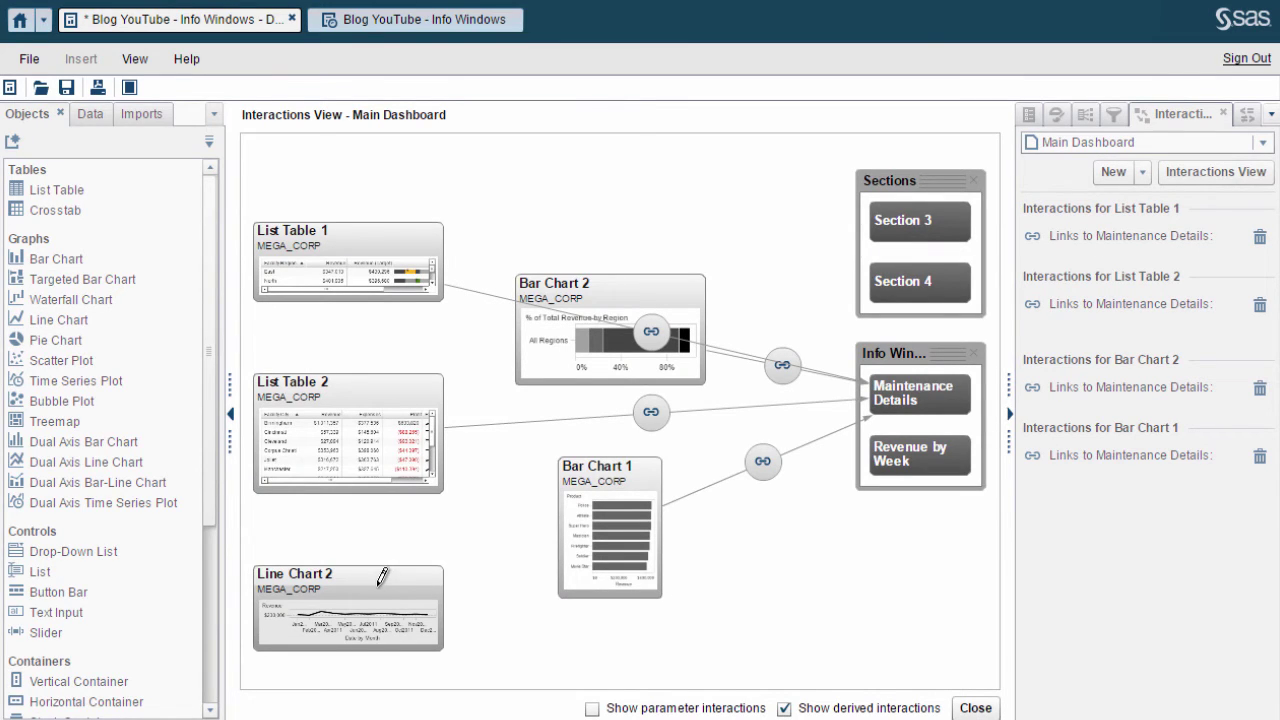
{"action": "left_click_drag", "start_coordinate": [375, 594], "coordinate": [915, 445]}
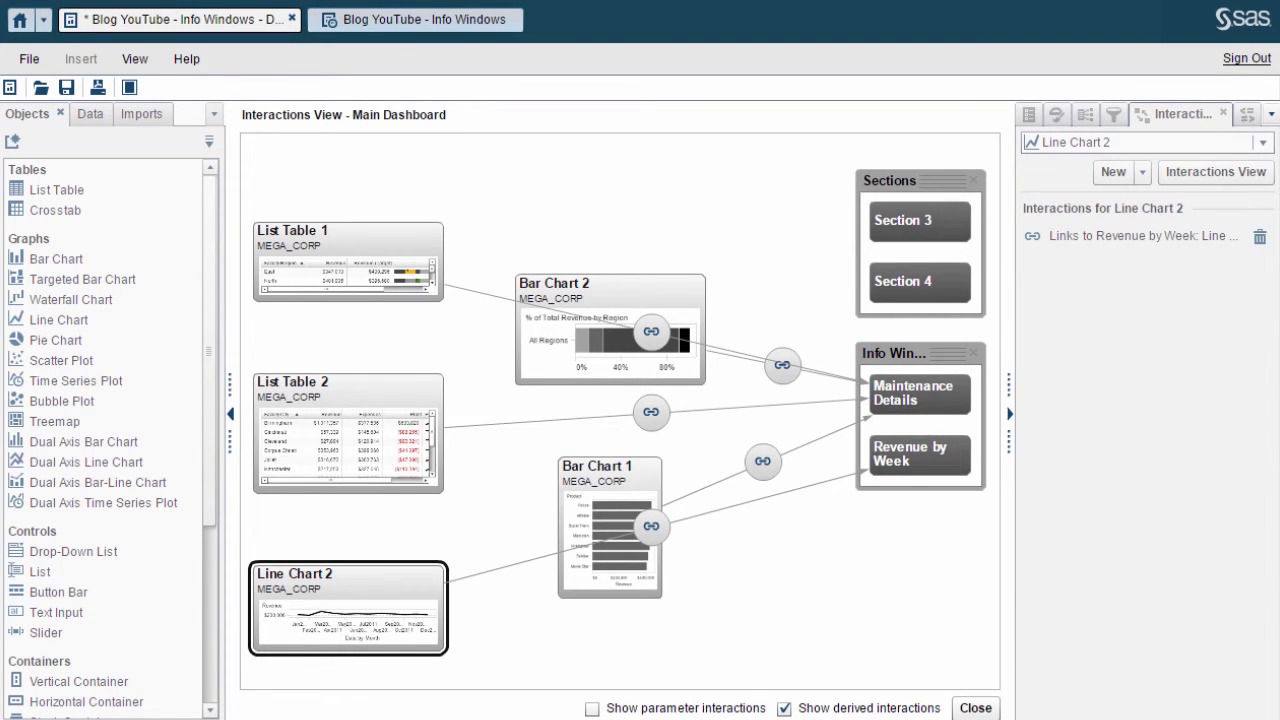
{"action": "left_click_drag", "start_coordinate": [945, 352], "coordinate": [947, 449]}
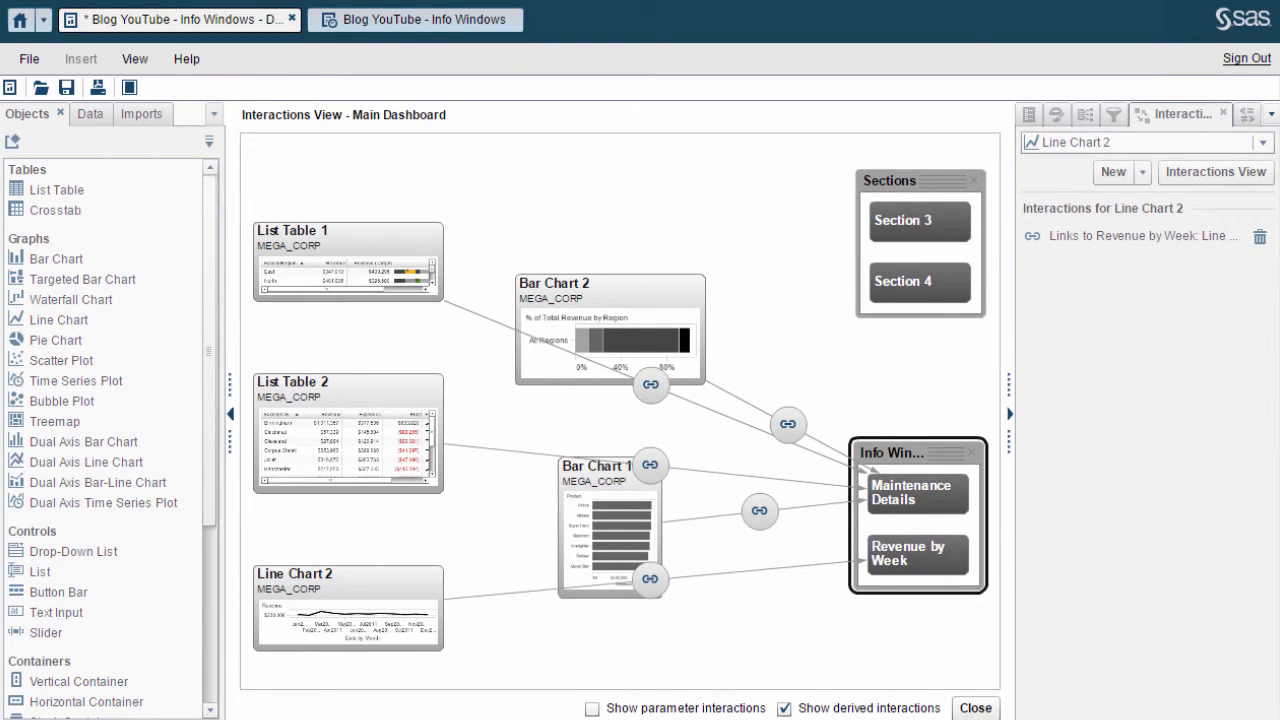
{"action": "left_click", "coordinate": [976, 707]}
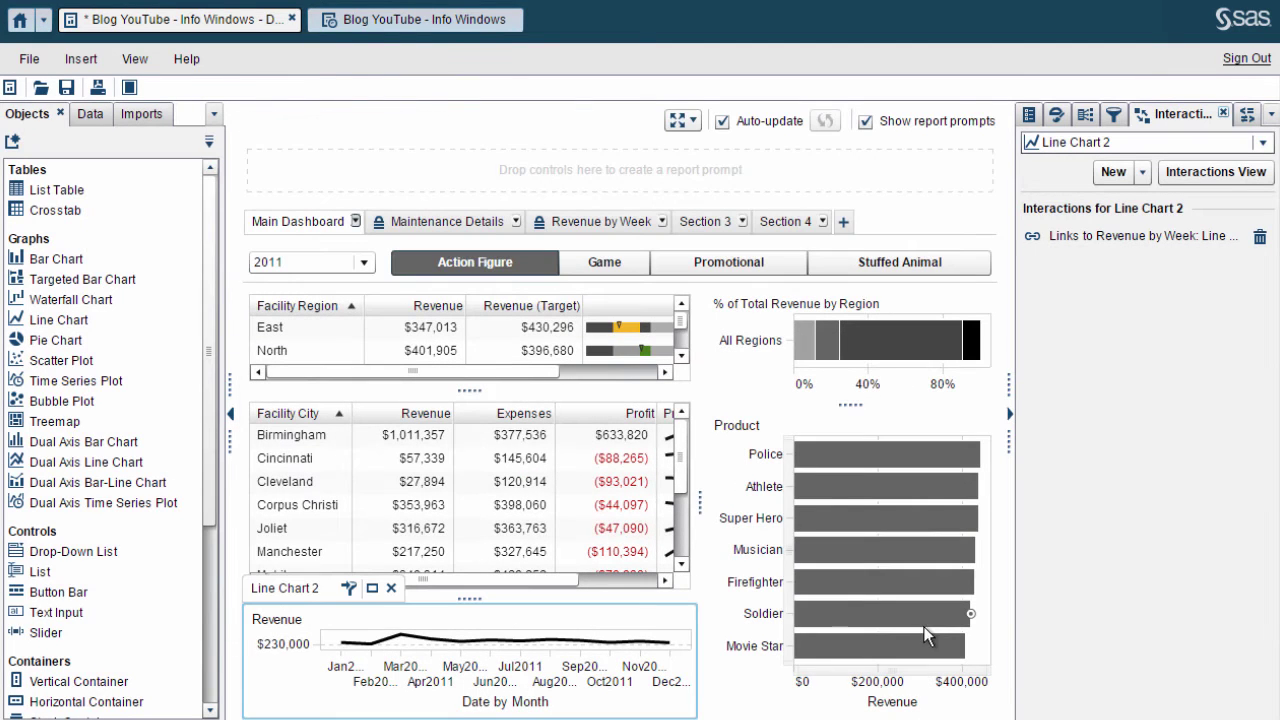
Step: Review Section 3 and its interactions alongside the dashboard's product chart, and convert Section 3 to display as an info window, deleting its section prompts
{"action": "left_click", "coordinate": [706, 221]}
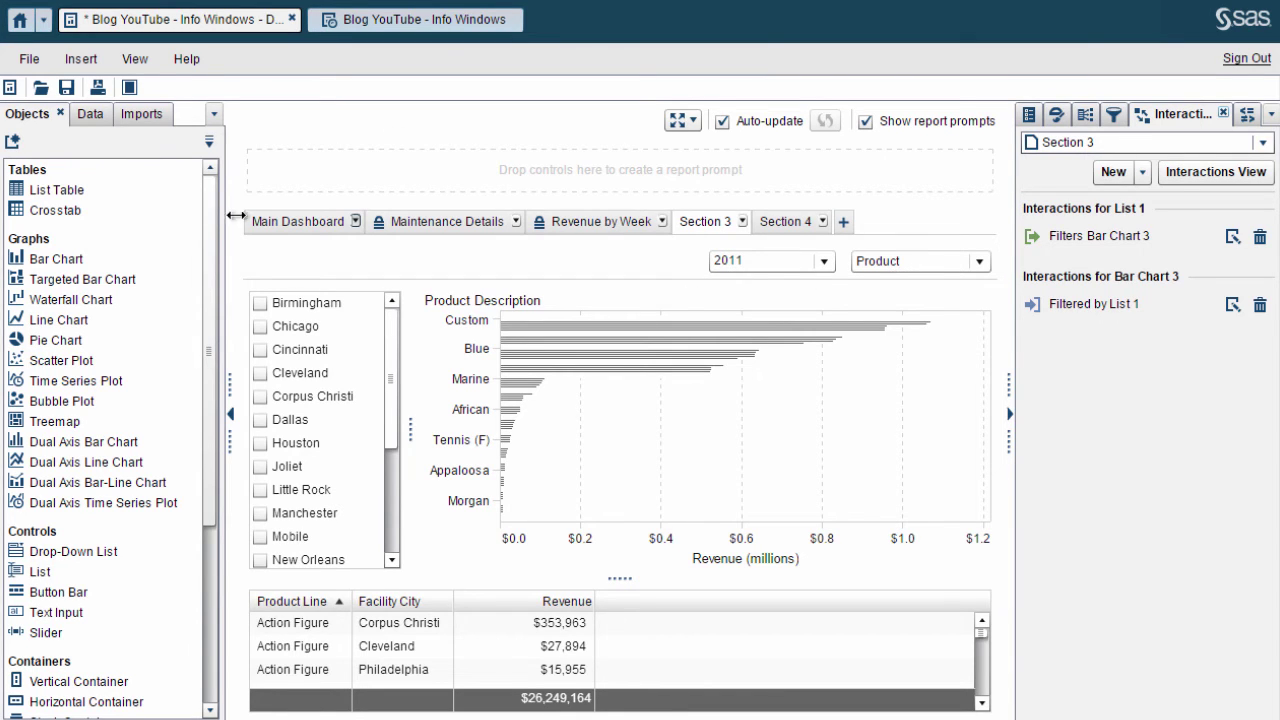
{"action": "left_click", "coordinate": [280, 225]}
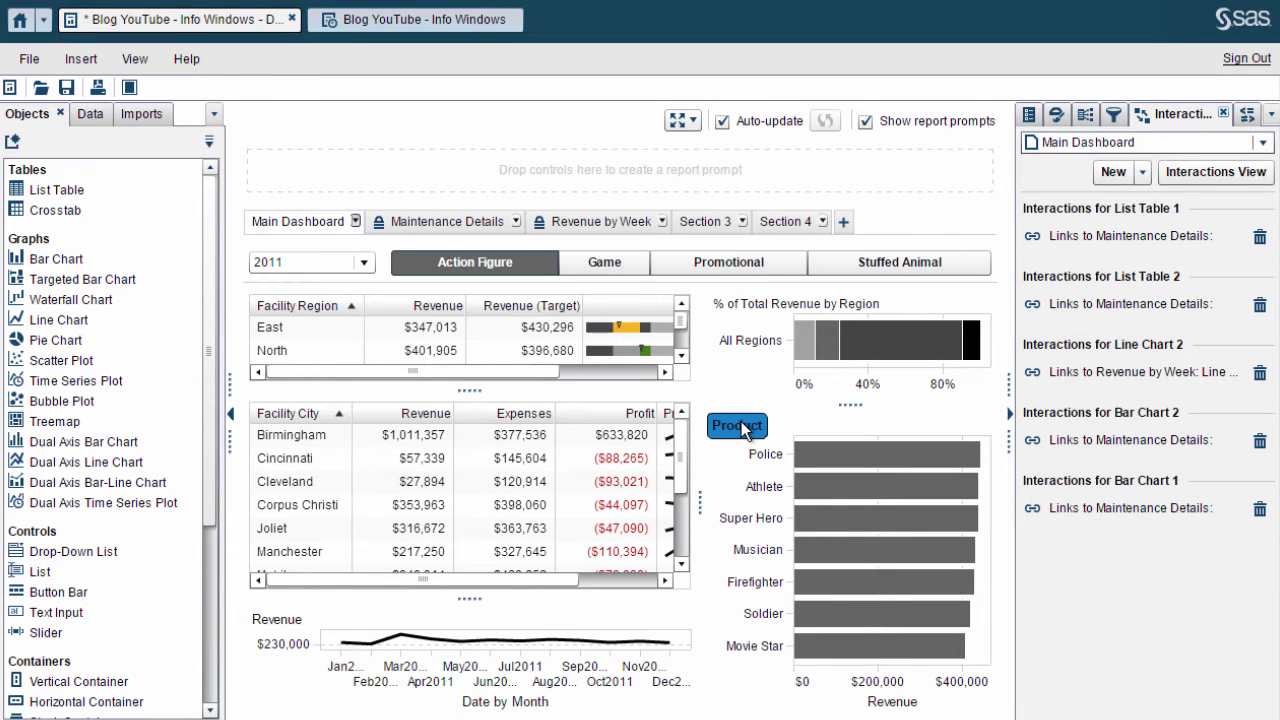
{"action": "mouse_move", "coordinate": [828, 526]}
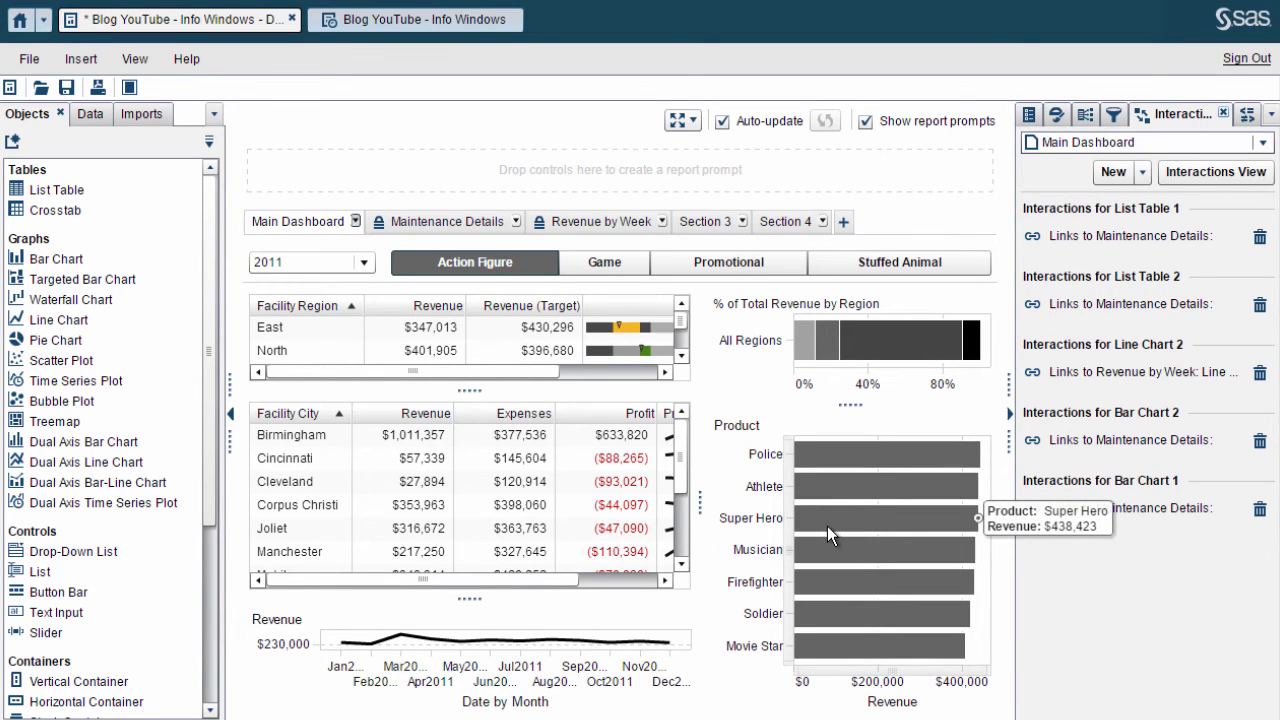
{"action": "left_click", "coordinate": [696, 222]}
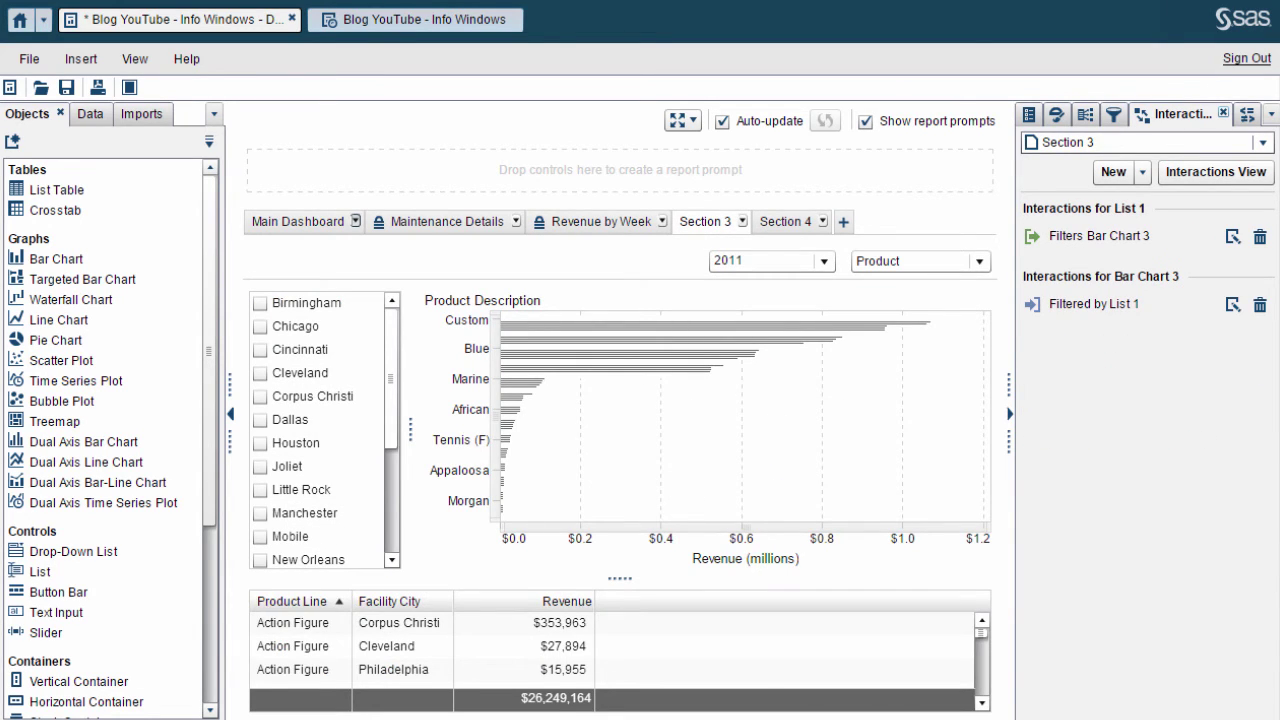
{"action": "left_click", "coordinate": [1191, 173]}
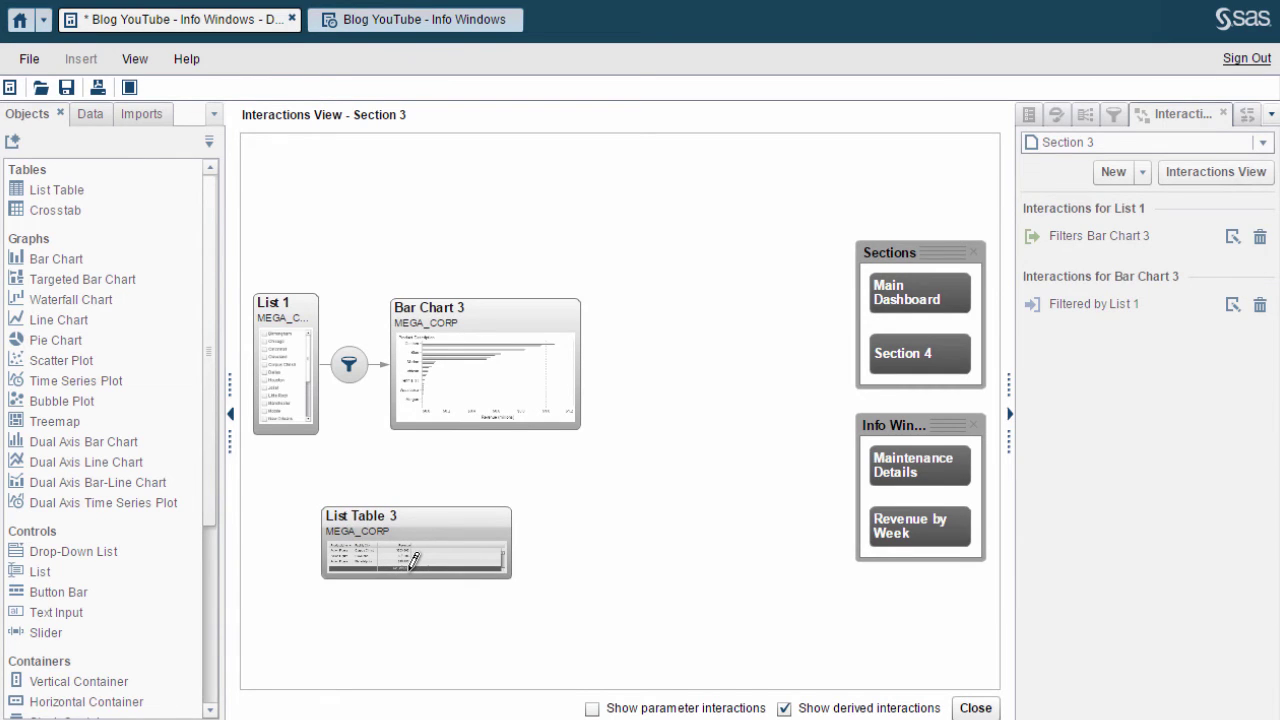
{"action": "left_click", "coordinate": [975, 707]}
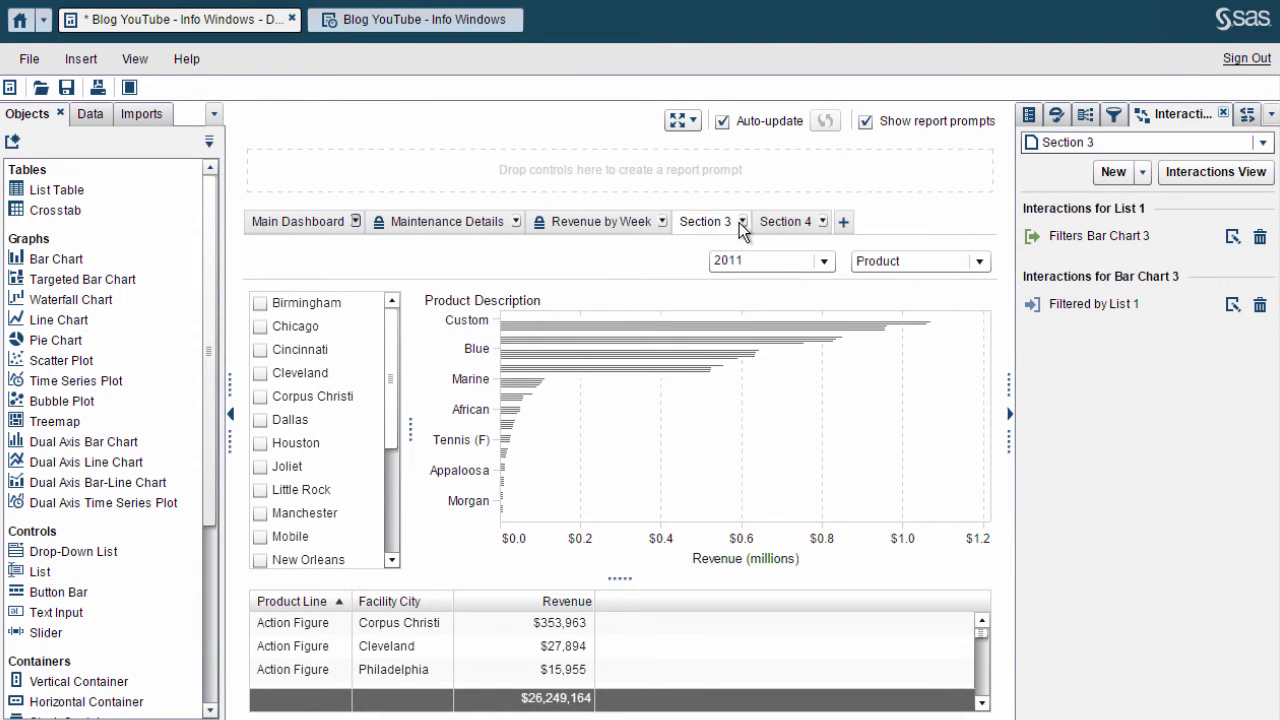
{"action": "left_click", "coordinate": [743, 222]}
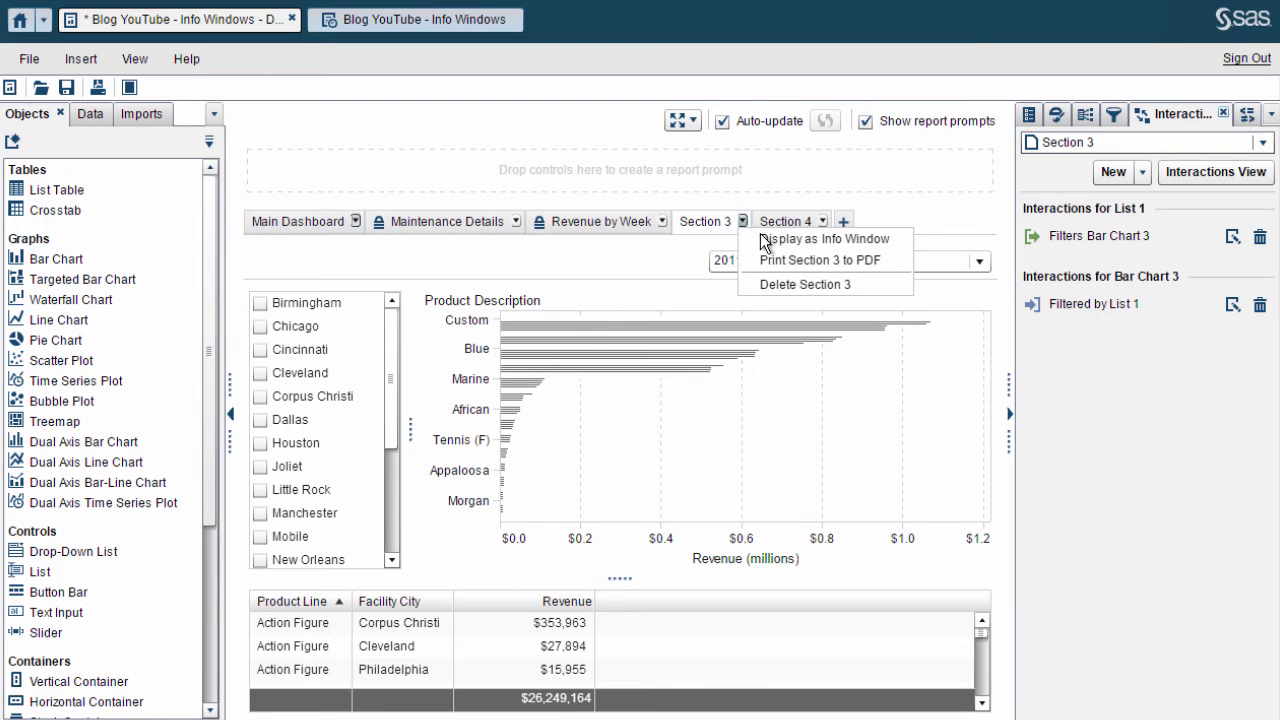
{"action": "left_click", "coordinate": [767, 240]}
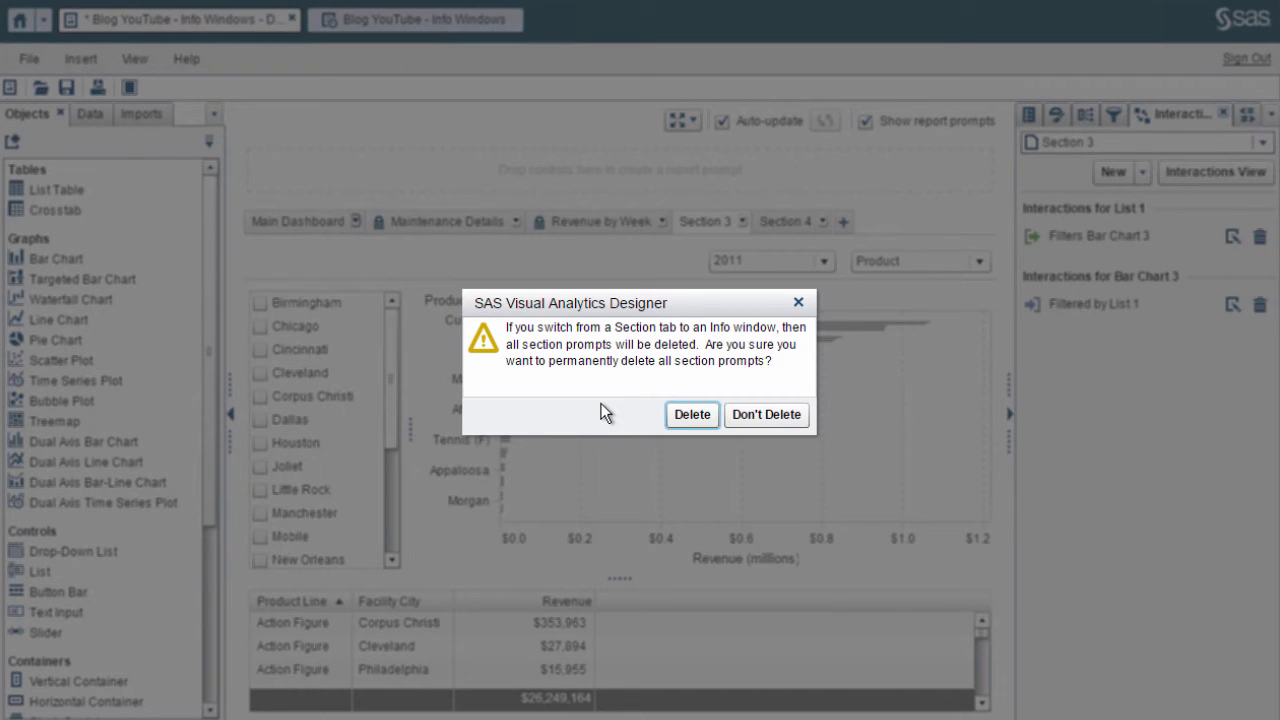
{"action": "left_click", "coordinate": [710, 416]}
Step: Rename the info window converted from Section 3 as Revenue by Product Description
{"action": "left_click", "coordinate": [1029, 115]}
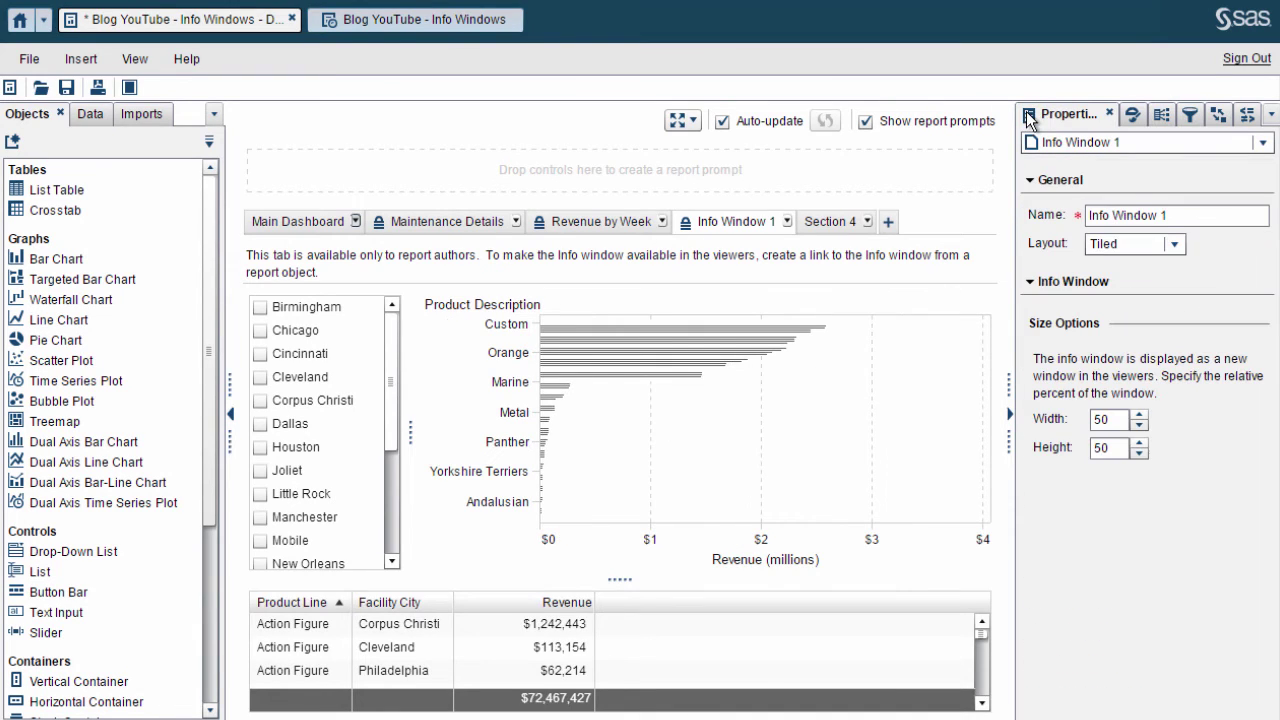
{"action": "left_click", "coordinate": [1183, 215]}
{"action": "triple_click", "coordinate": [1183, 215]}
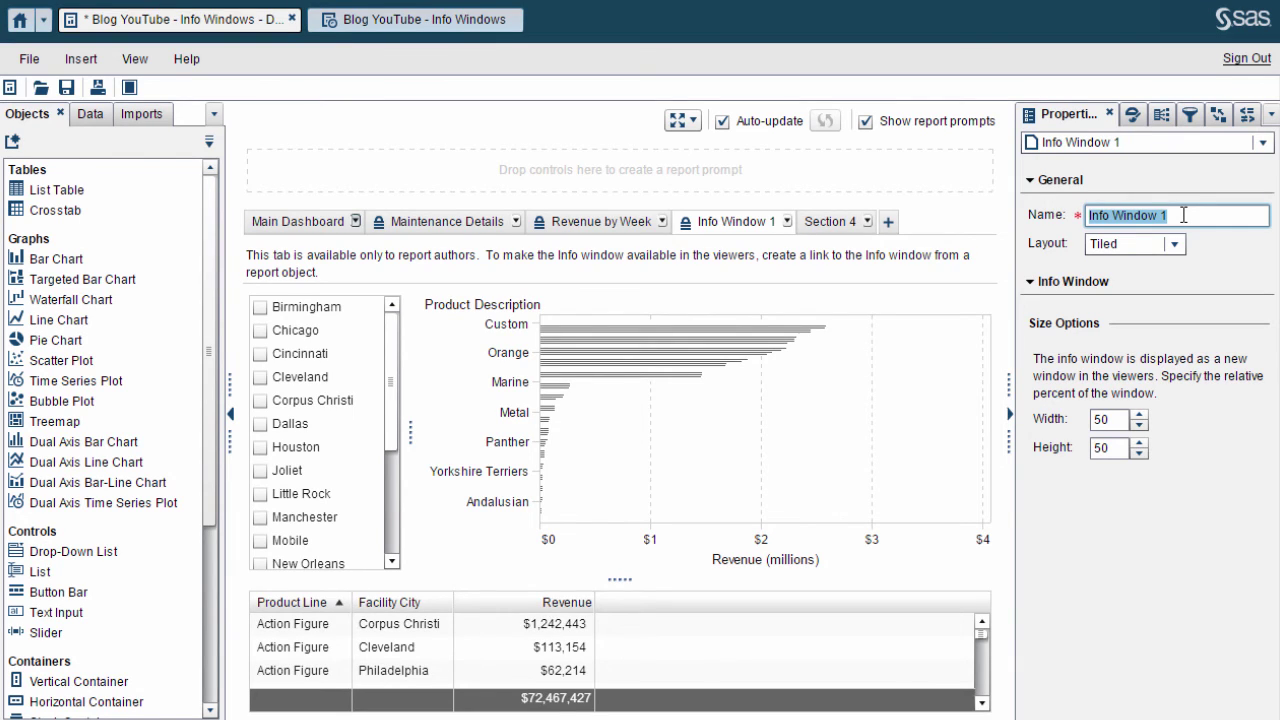
{"action": "type", "text": "Re"}
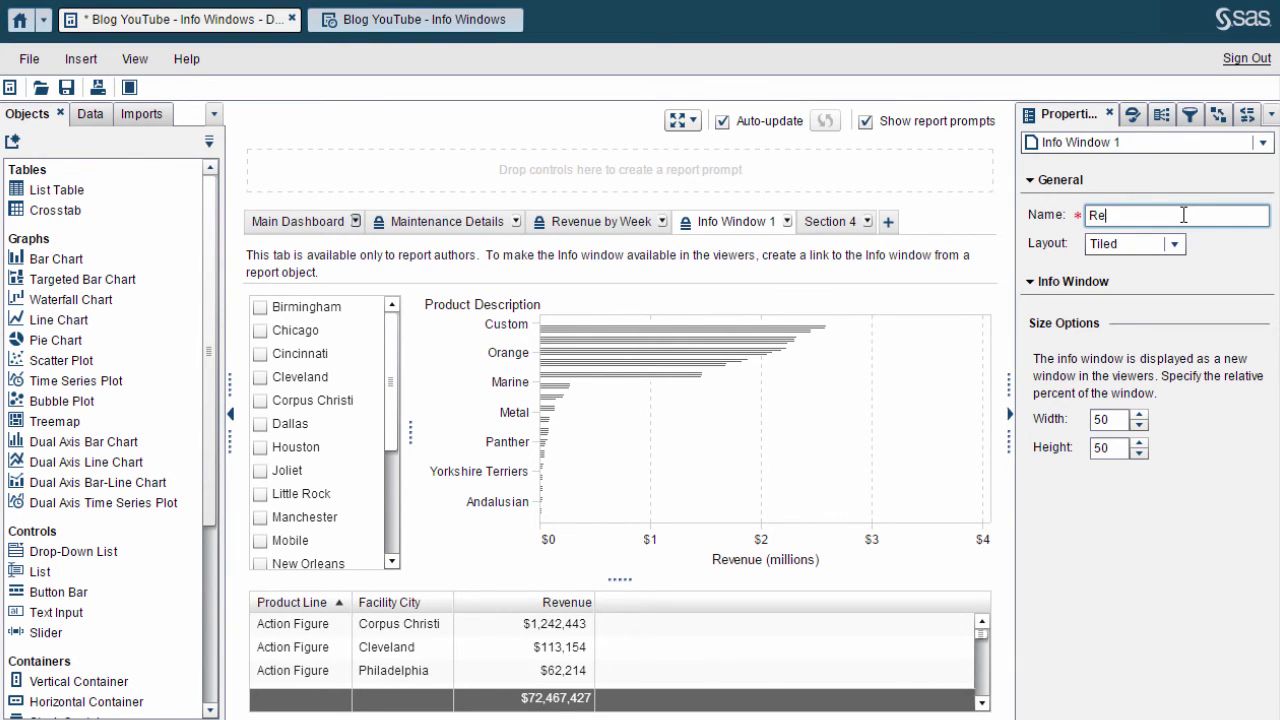
{"action": "type", "text": "venue by Product Description"}
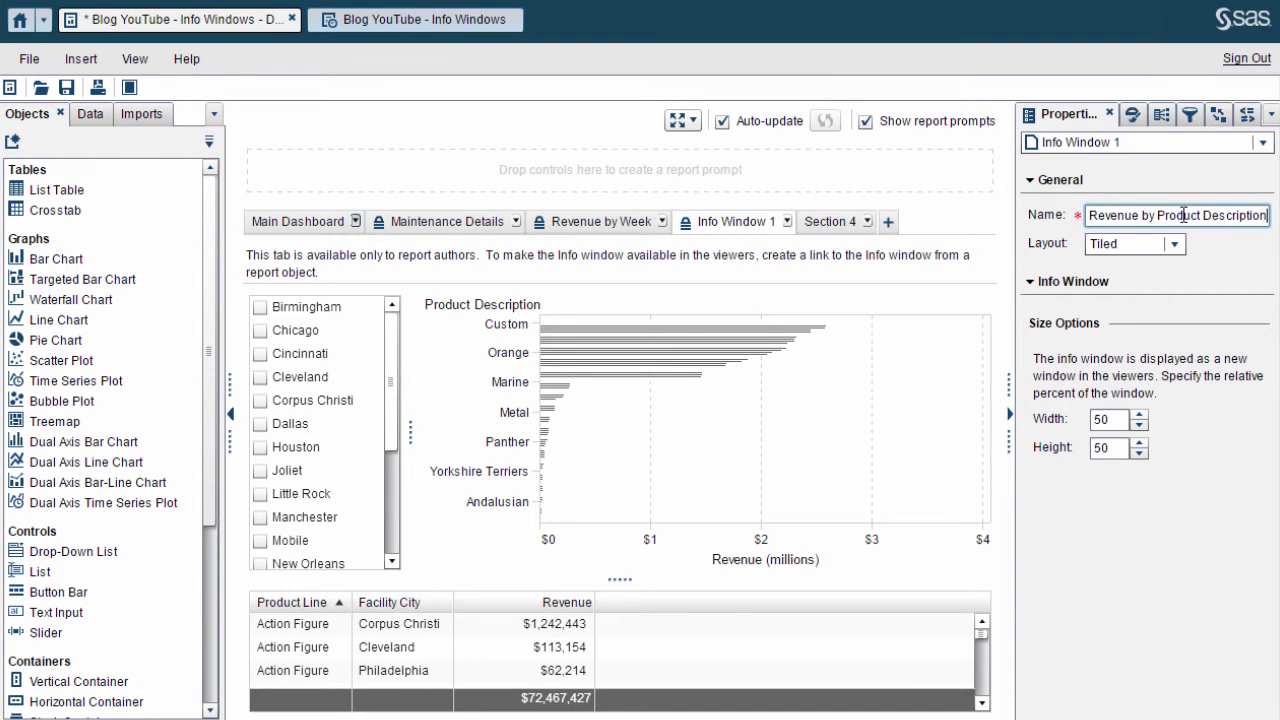
{"action": "key", "text": "Return"}
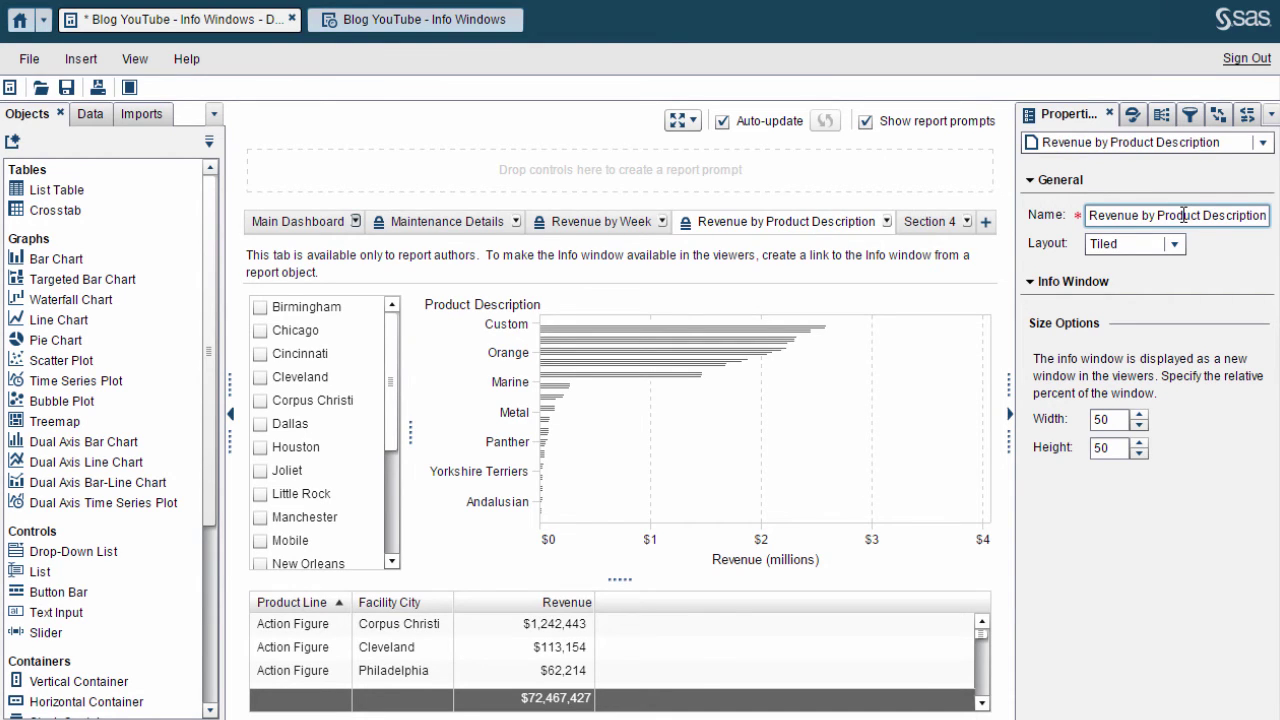
Step: In the Main Dashboard's Interactions View, link Bar Chart 1 to the Revenue by Product Description info window, and save the report
{"action": "left_click", "coordinate": [278, 224]}
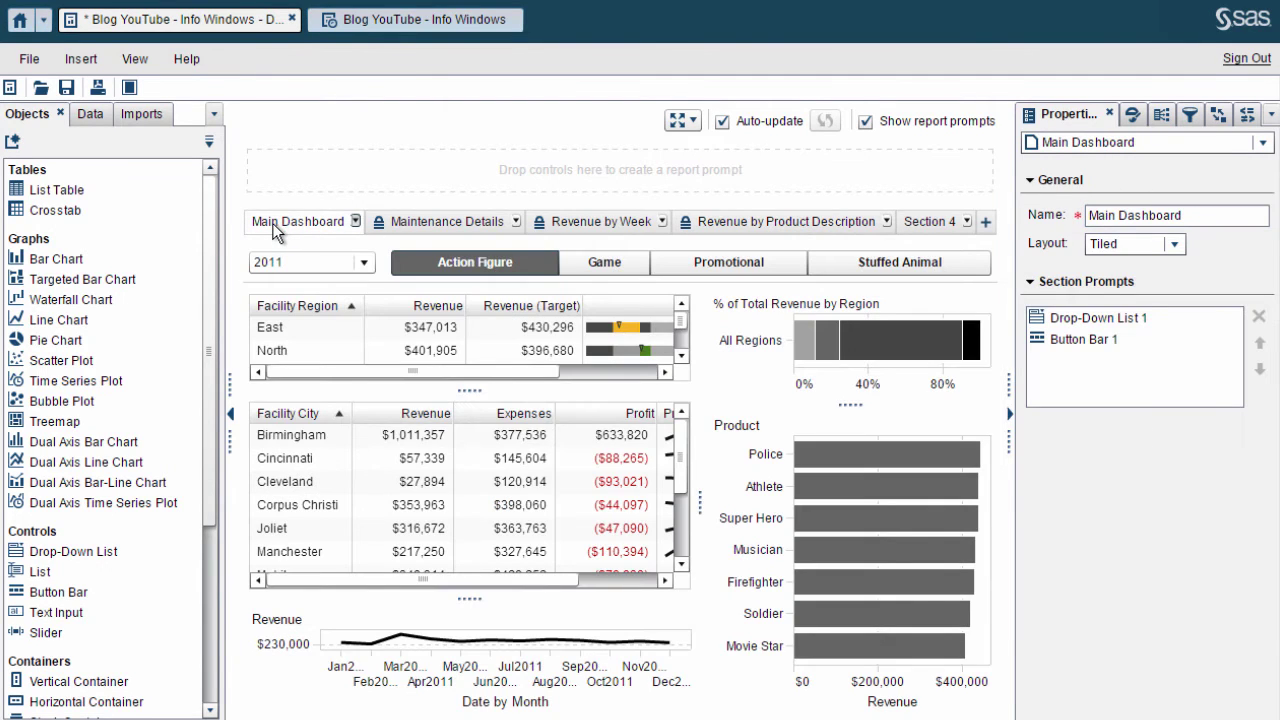
{"action": "left_click", "coordinate": [1220, 117]}
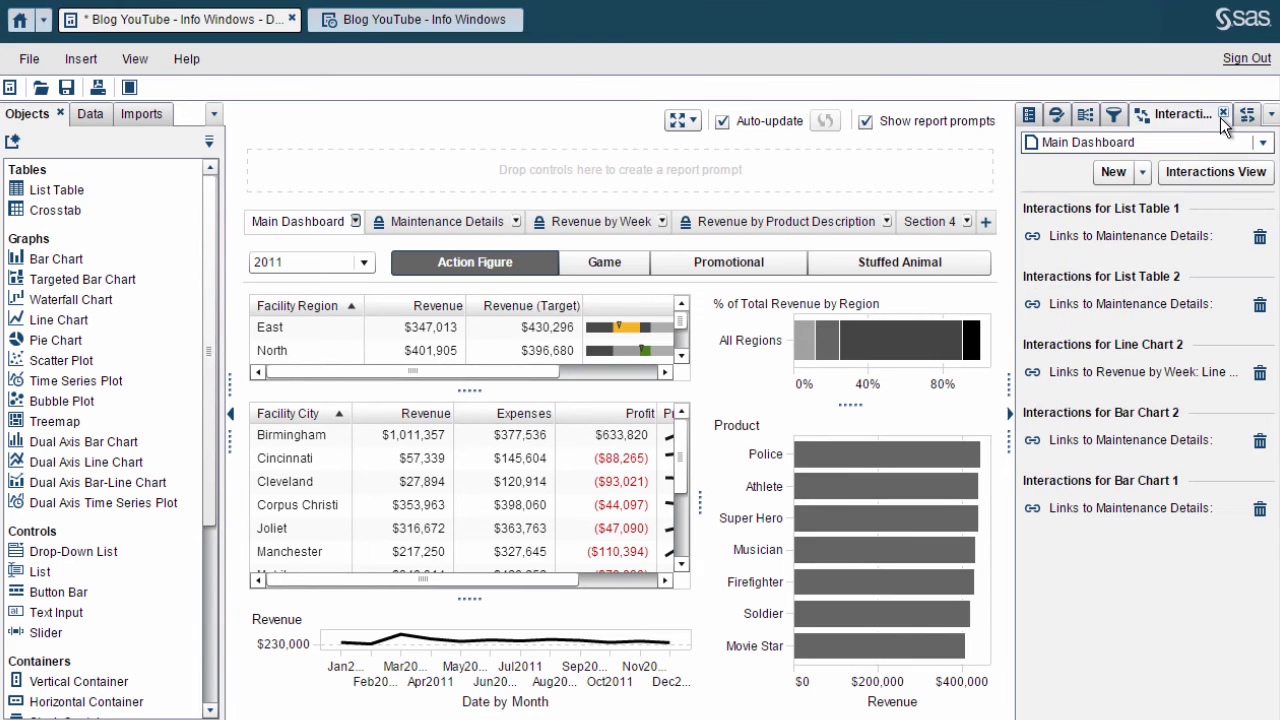
{"action": "left_click", "coordinate": [1216, 174]}
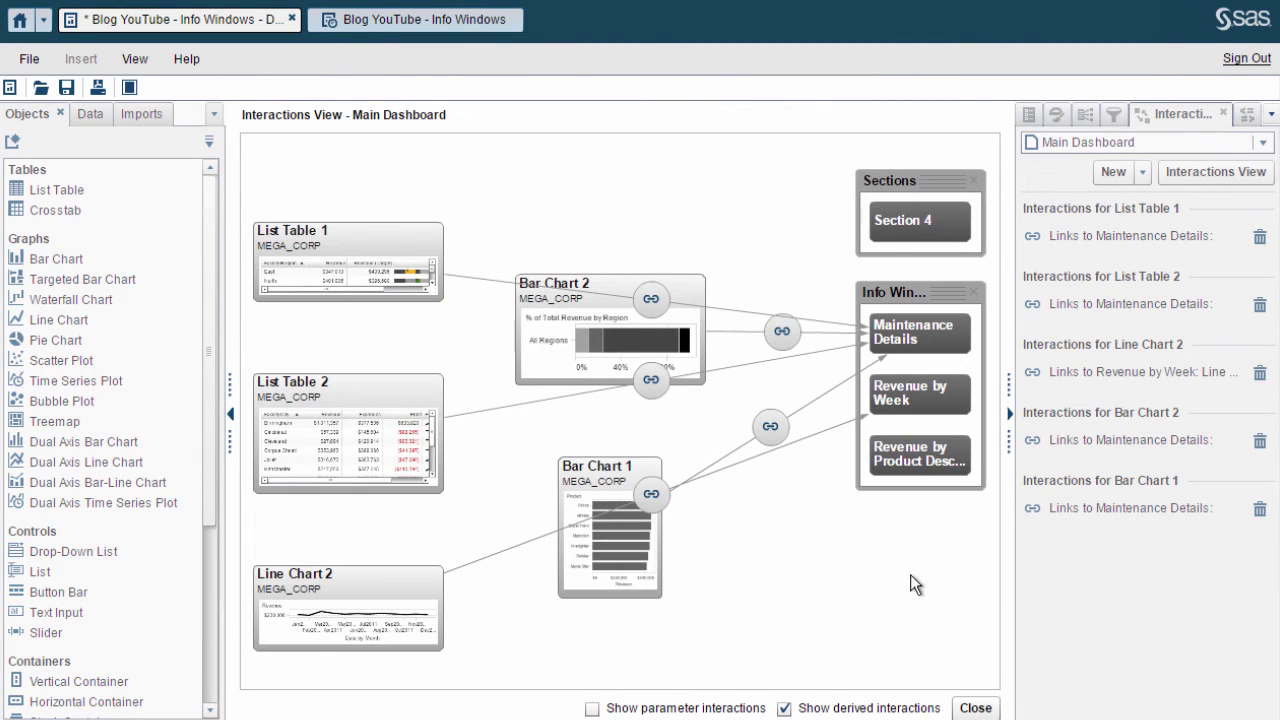
{"action": "left_click_drag", "start_coordinate": [636, 476], "coordinate": [725, 520]}
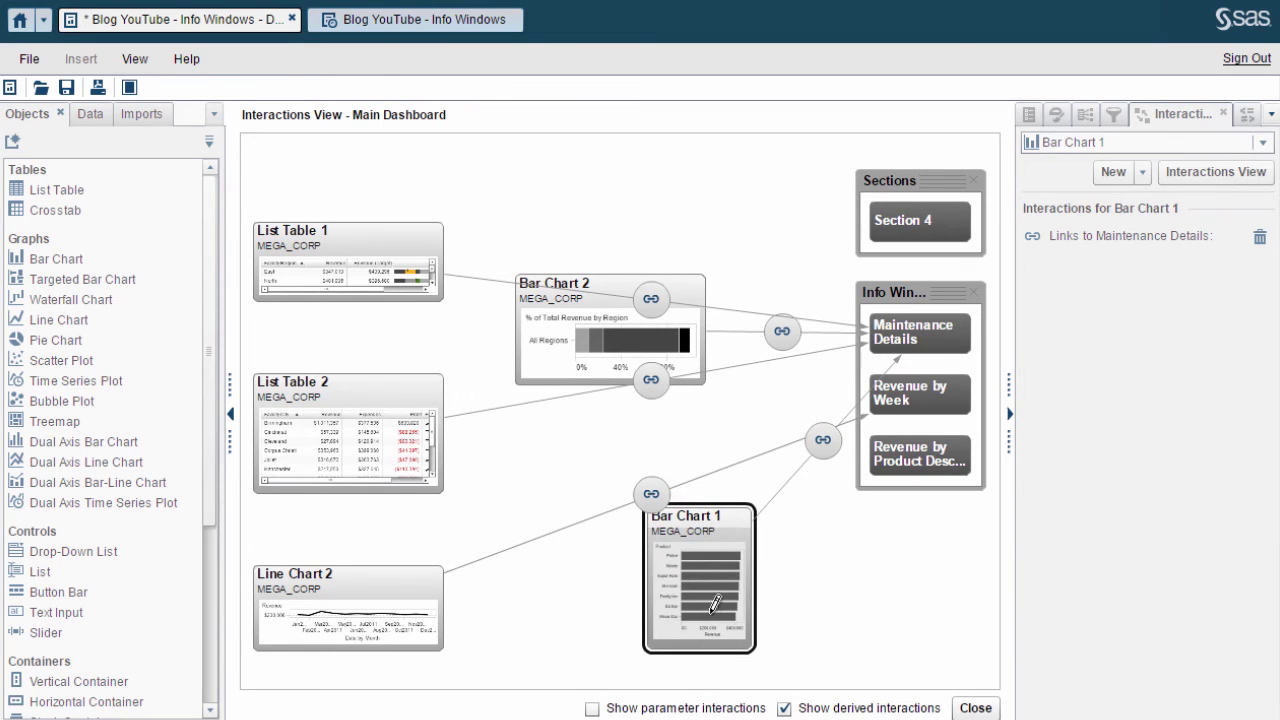
{"action": "left_click_drag", "start_coordinate": [717, 568], "coordinate": [900, 446]}
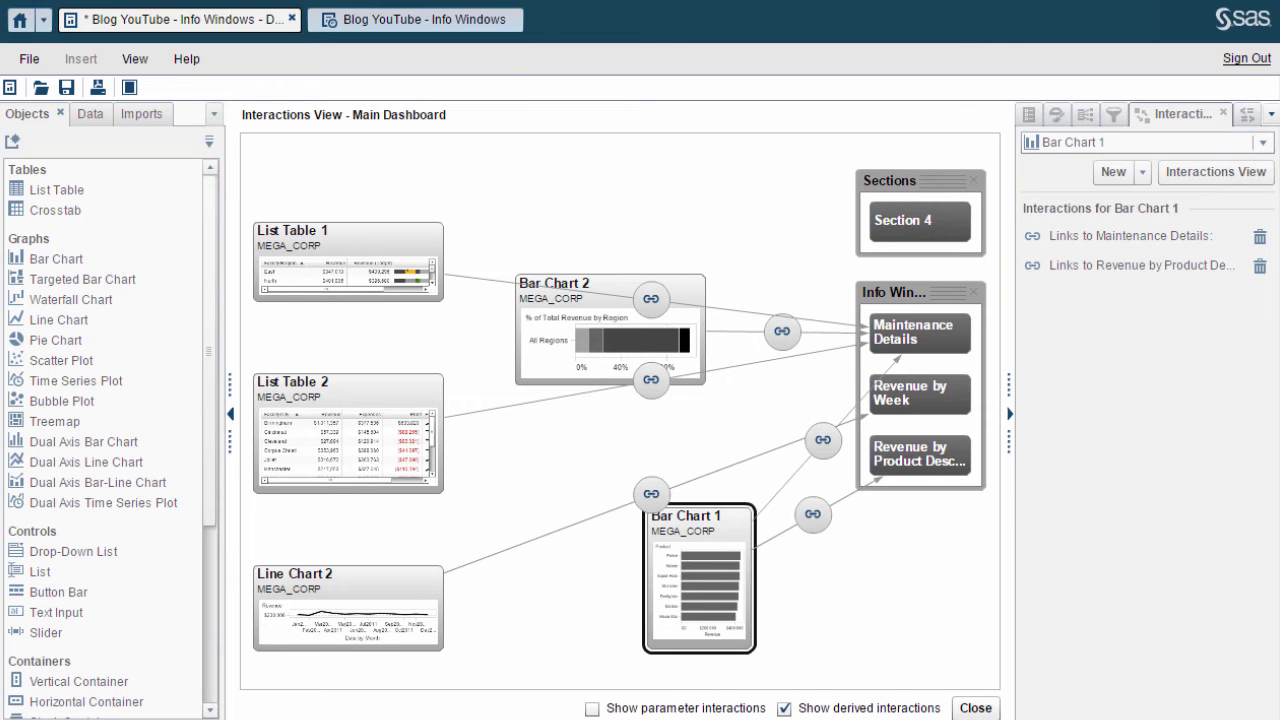
{"action": "left_click", "coordinate": [978, 708]}
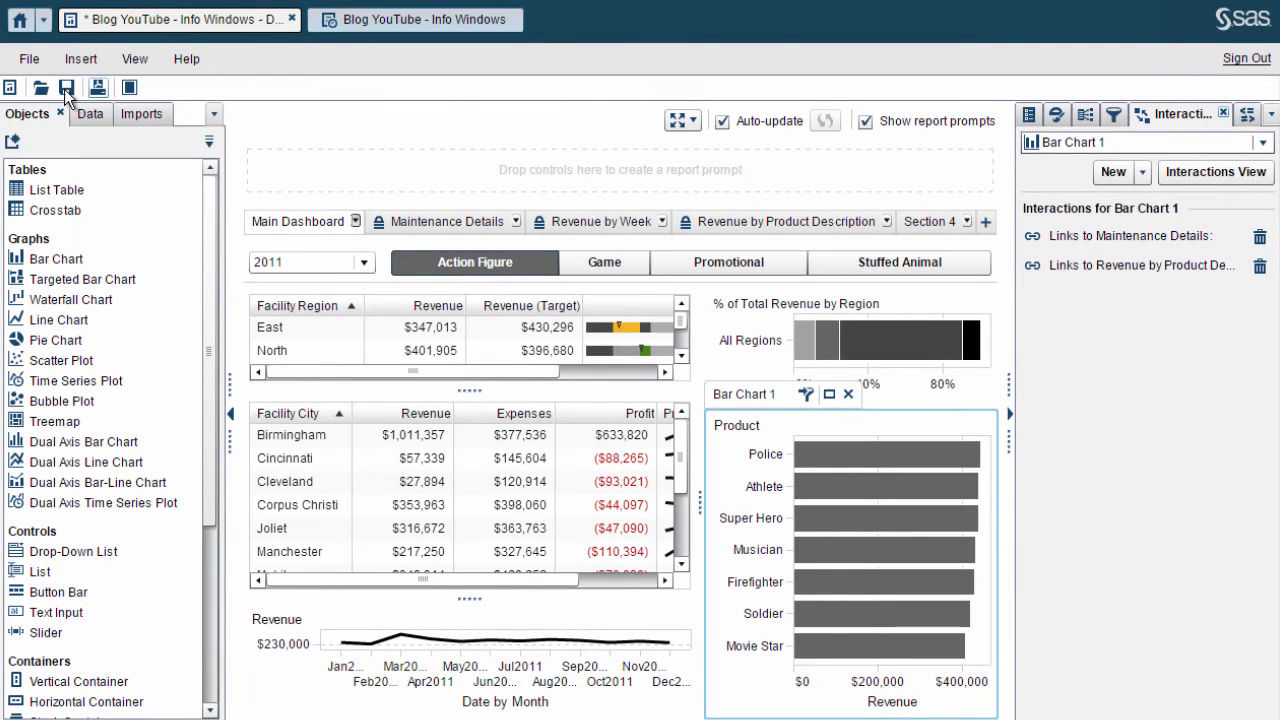
{"action": "left_click", "coordinate": [66, 88]}
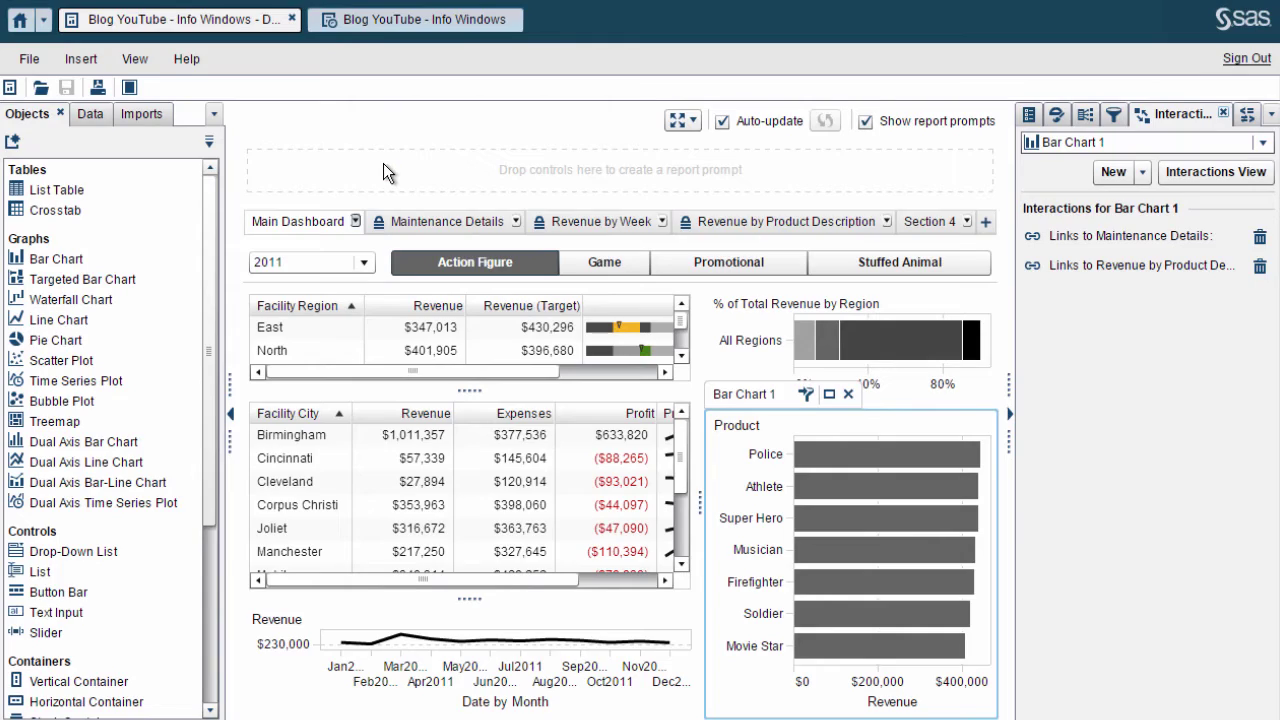
Step: Examine Section 4's product lines table and the data items of its INSIGHTTOY_R3V6S1_SALES data source
{"action": "left_click", "coordinate": [928, 223]}
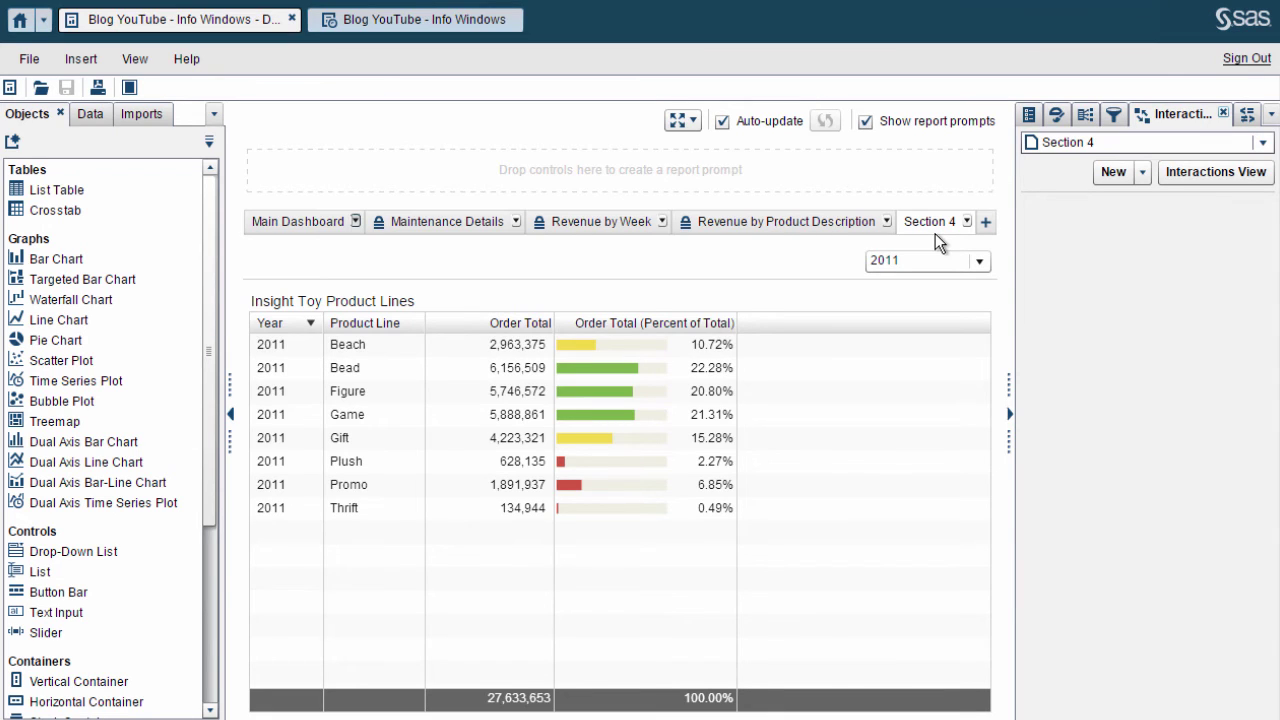
{"action": "left_click", "coordinate": [86, 116]}
{"action": "left_click", "coordinate": [208, 144]}
{"action": "left_click", "coordinate": [212, 148]}
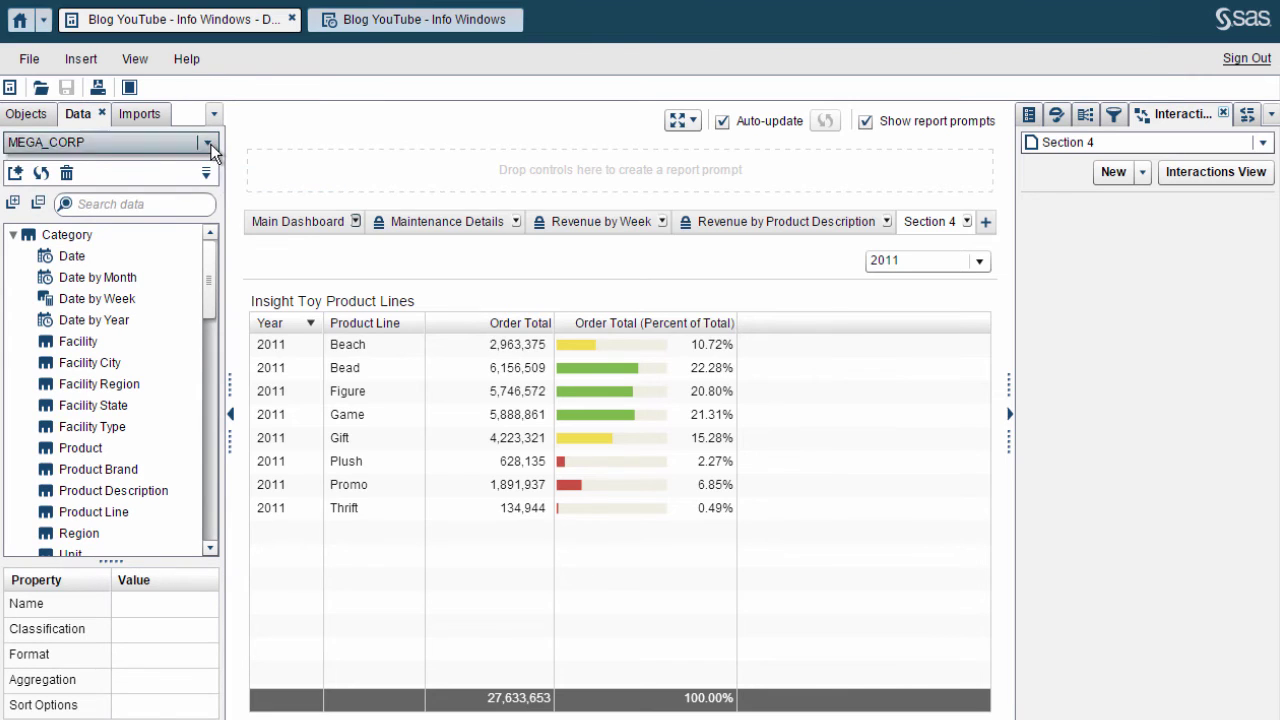
{"action": "left_click", "coordinate": [208, 144]}
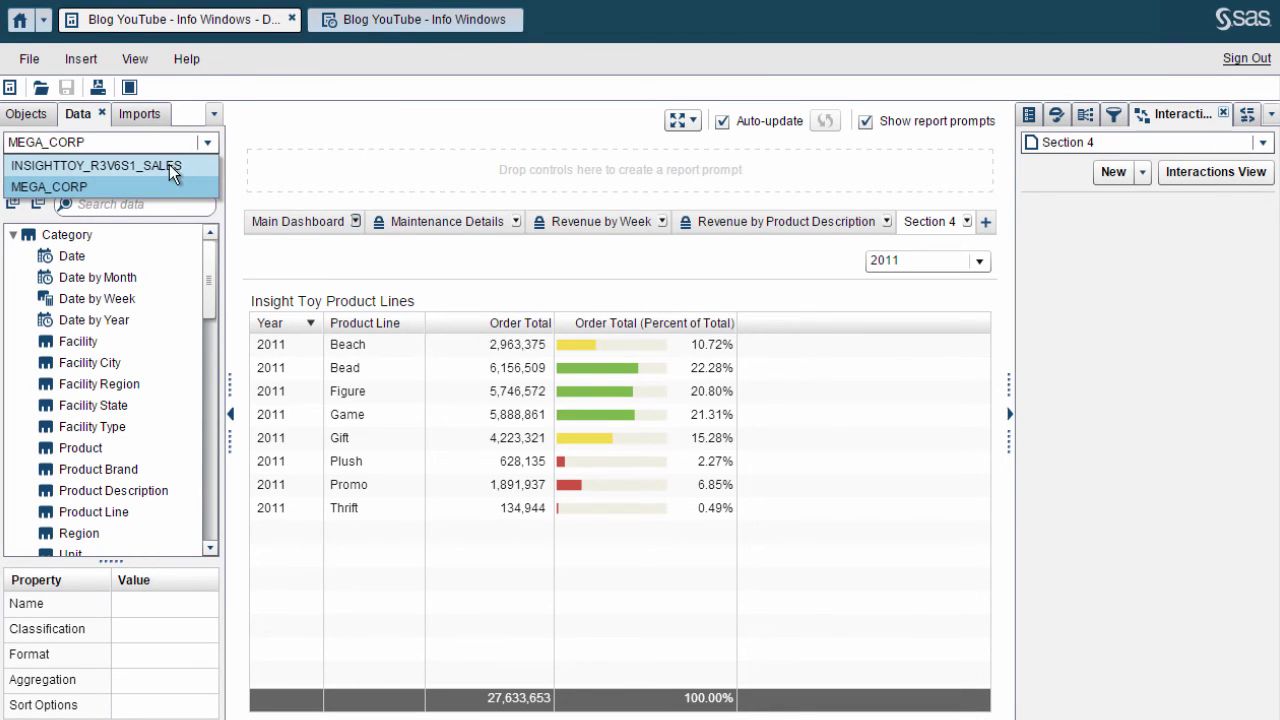
{"action": "left_click", "coordinate": [208, 167]}
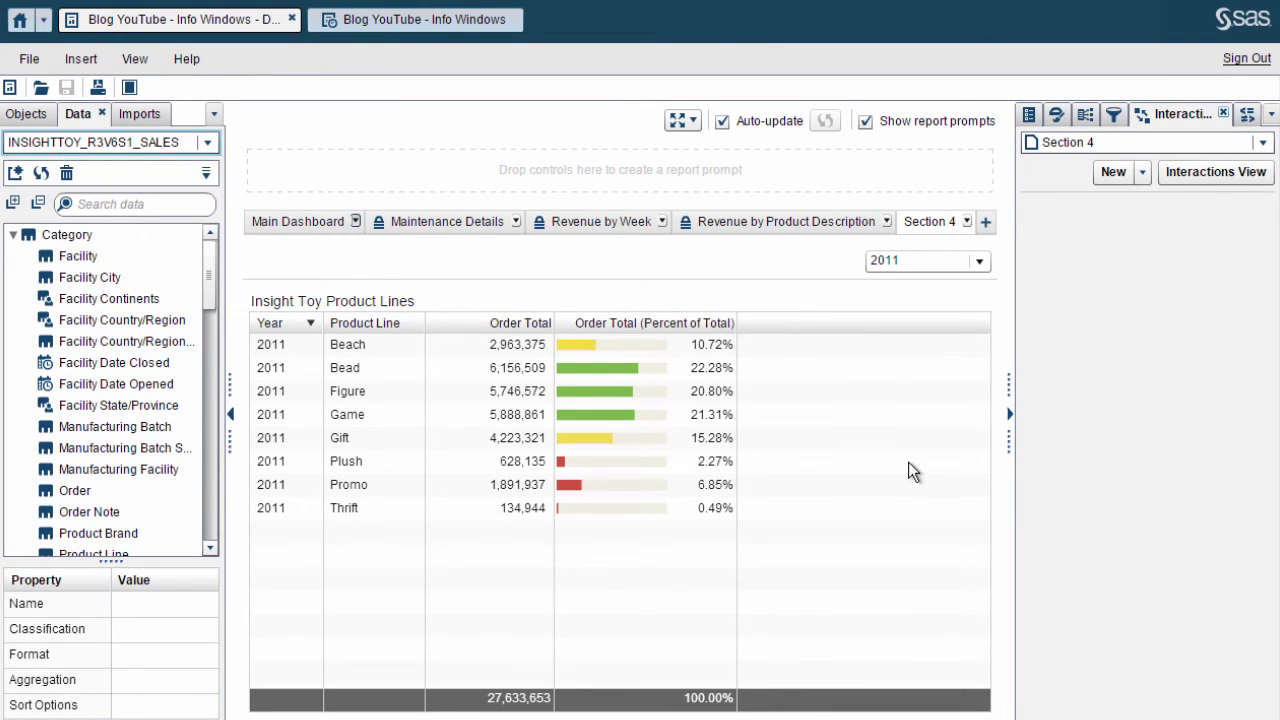
{"action": "left_click", "coordinate": [910, 470]}
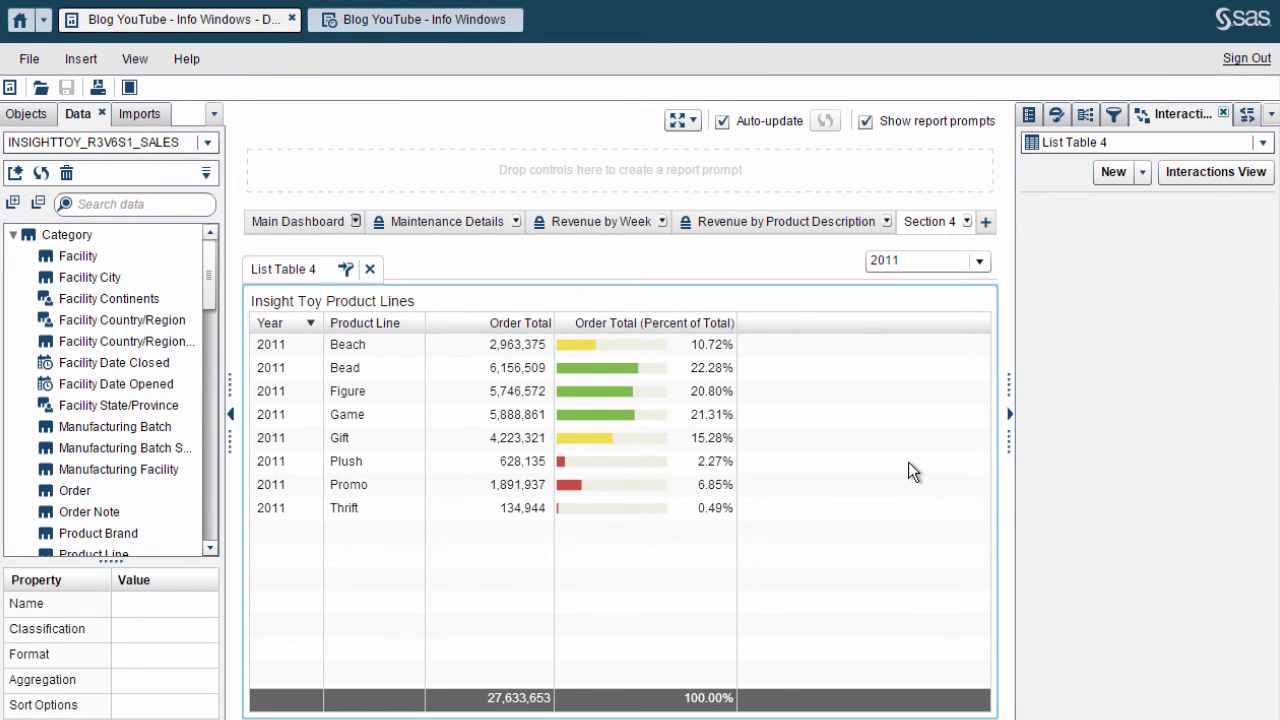
{"action": "left_click", "coordinate": [27, 116]}
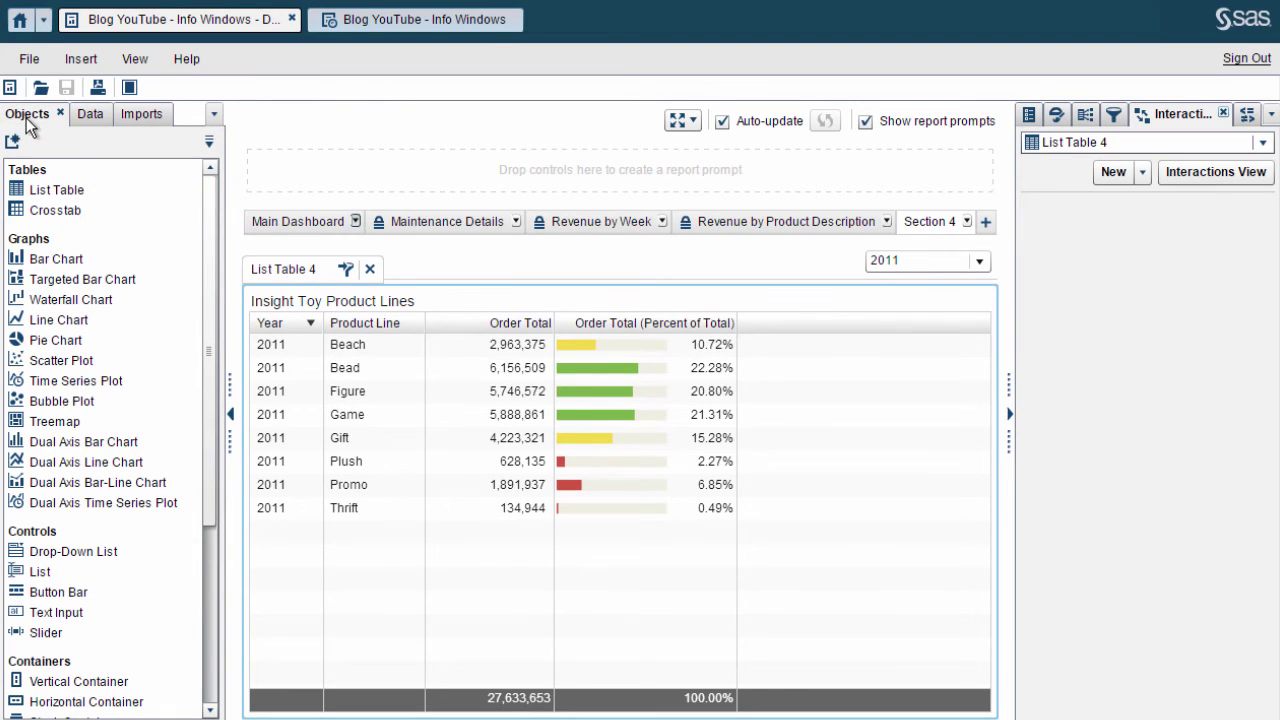
{"action": "left_click", "coordinate": [825, 263]}
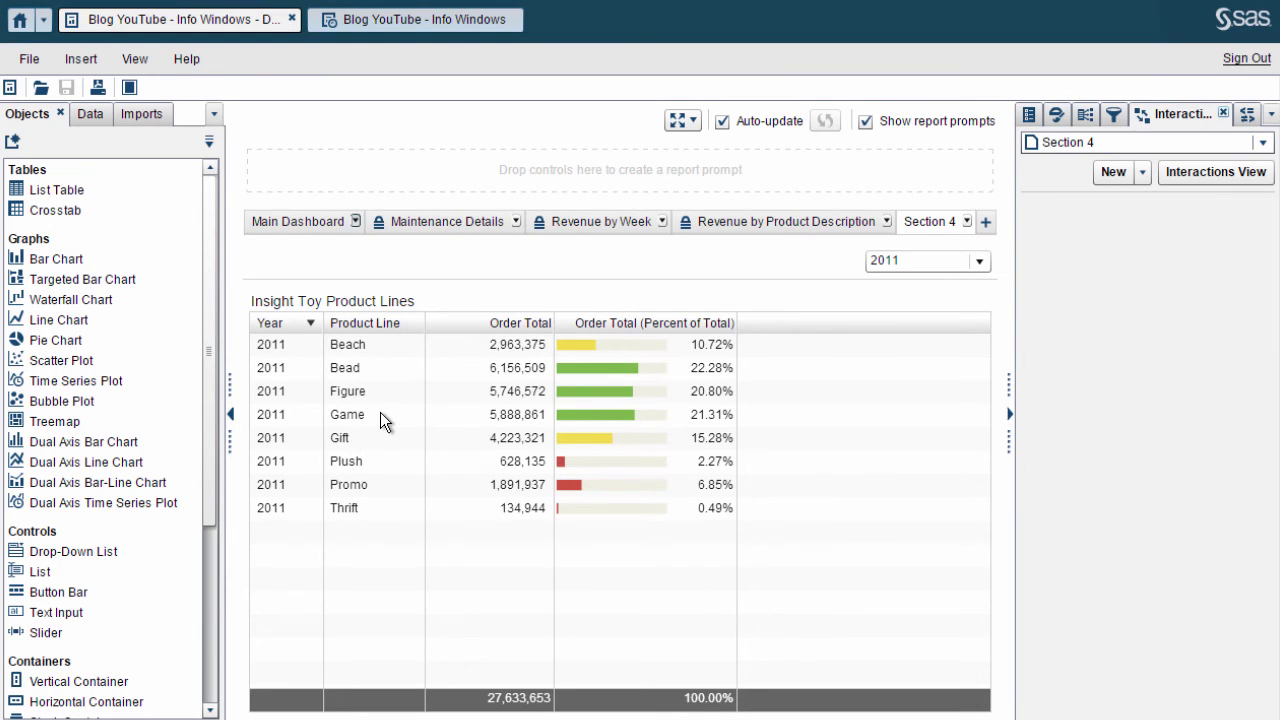
Step: Convert Section 4 to display as an info window, deleting its section prompts
{"action": "double_click", "coordinate": [73, 551]}
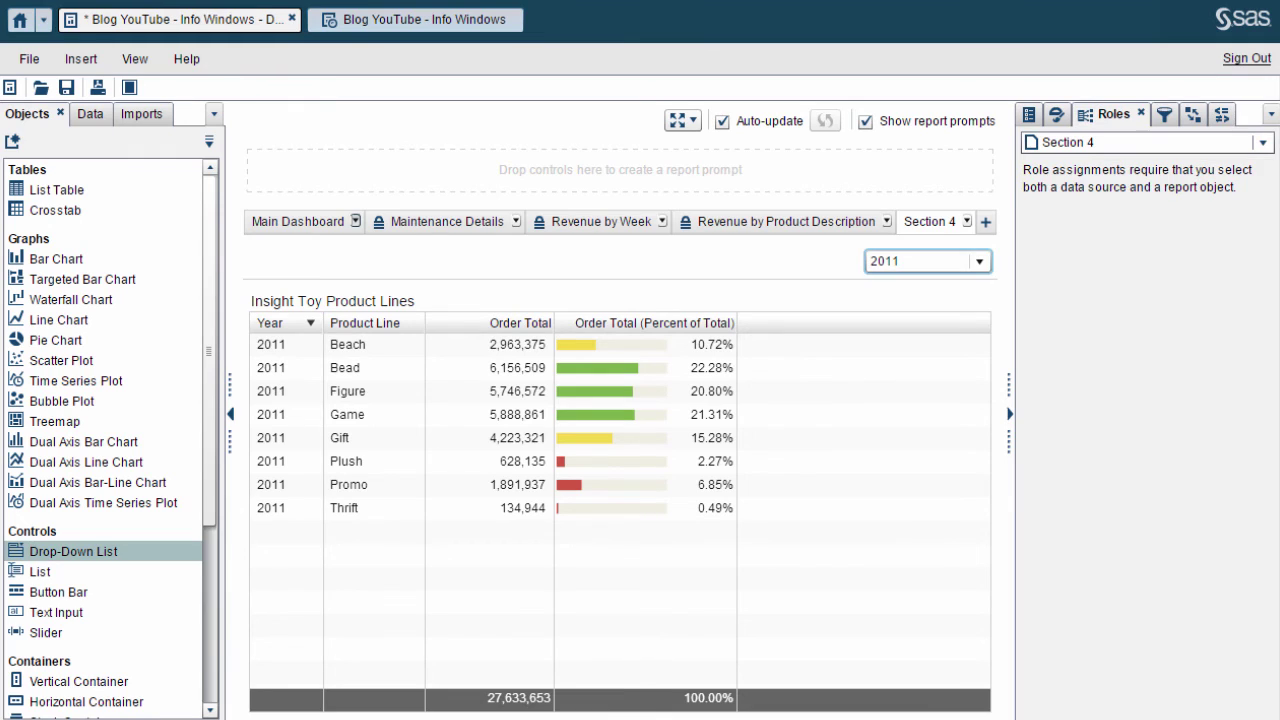
{"action": "left_click", "coordinate": [966, 221]}
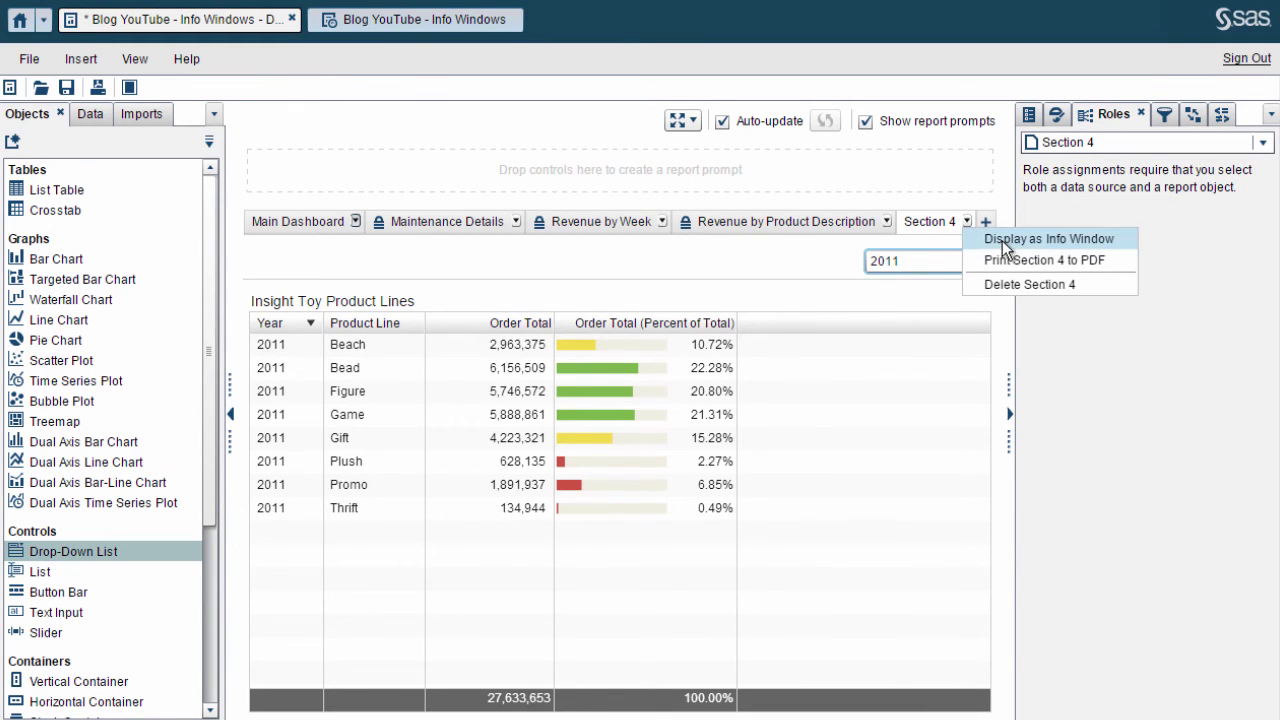
{"action": "left_click", "coordinate": [1002, 240]}
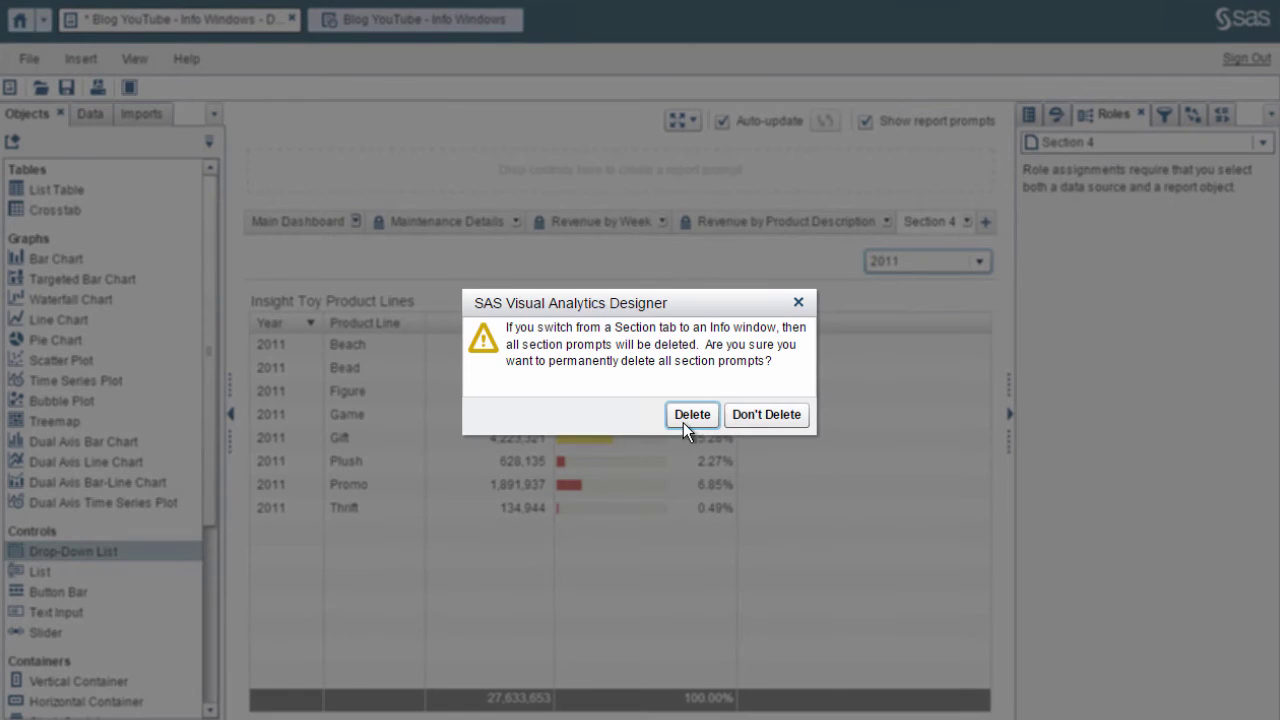
{"action": "left_click", "coordinate": [691, 415]}
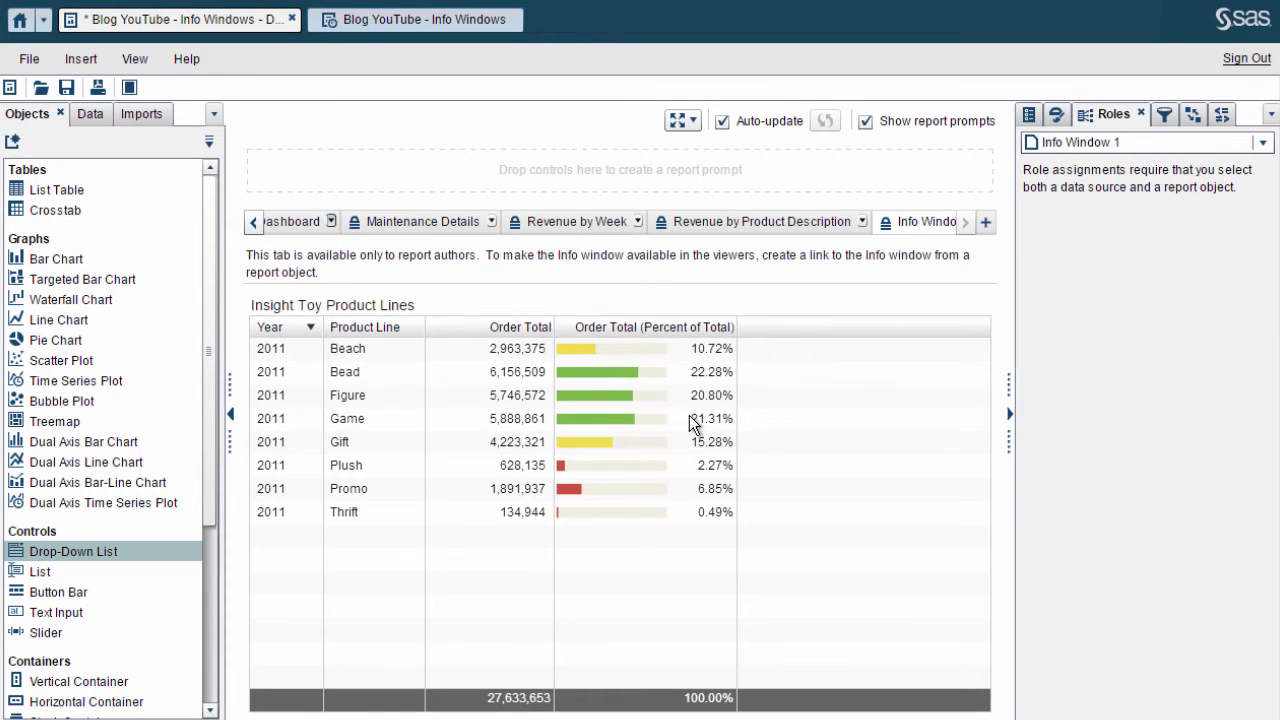
Step: Rename the info window converted from Section 4 as InsightToy Summary
{"action": "left_click", "coordinate": [1029, 115]}
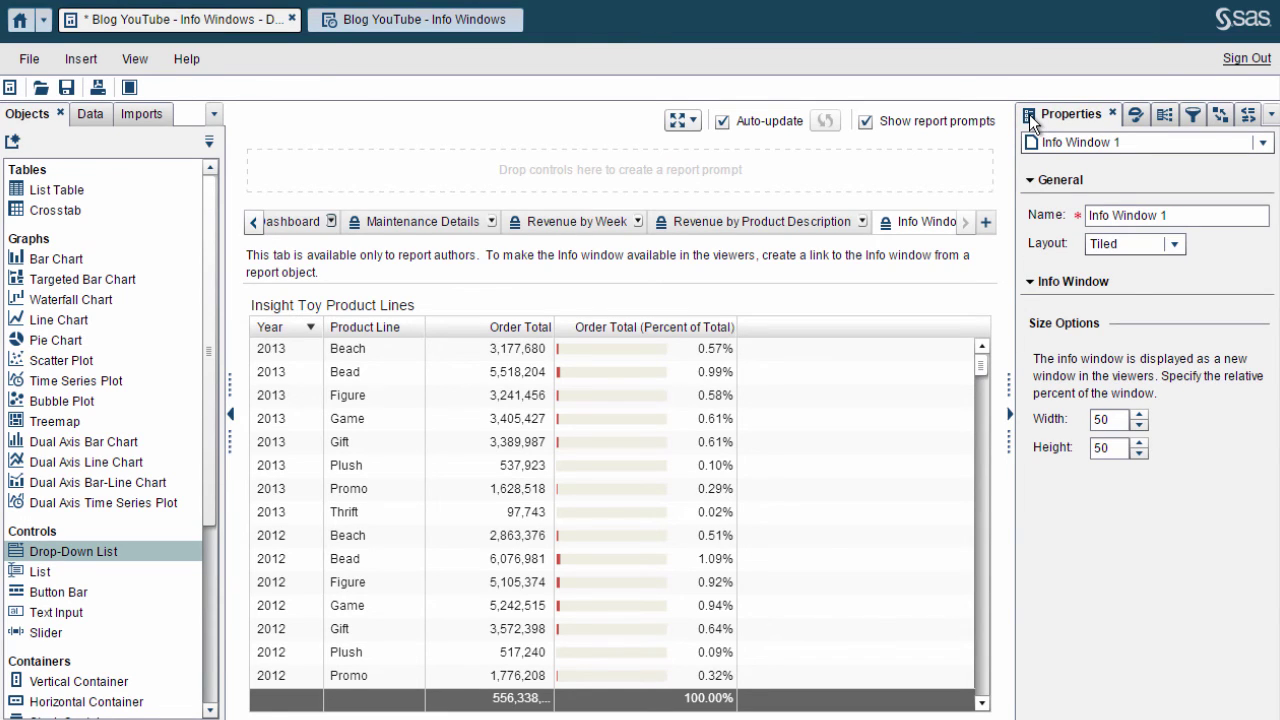
{"action": "left_click", "coordinate": [1199, 217]}
{"action": "key", "text": "ctrl+a"}
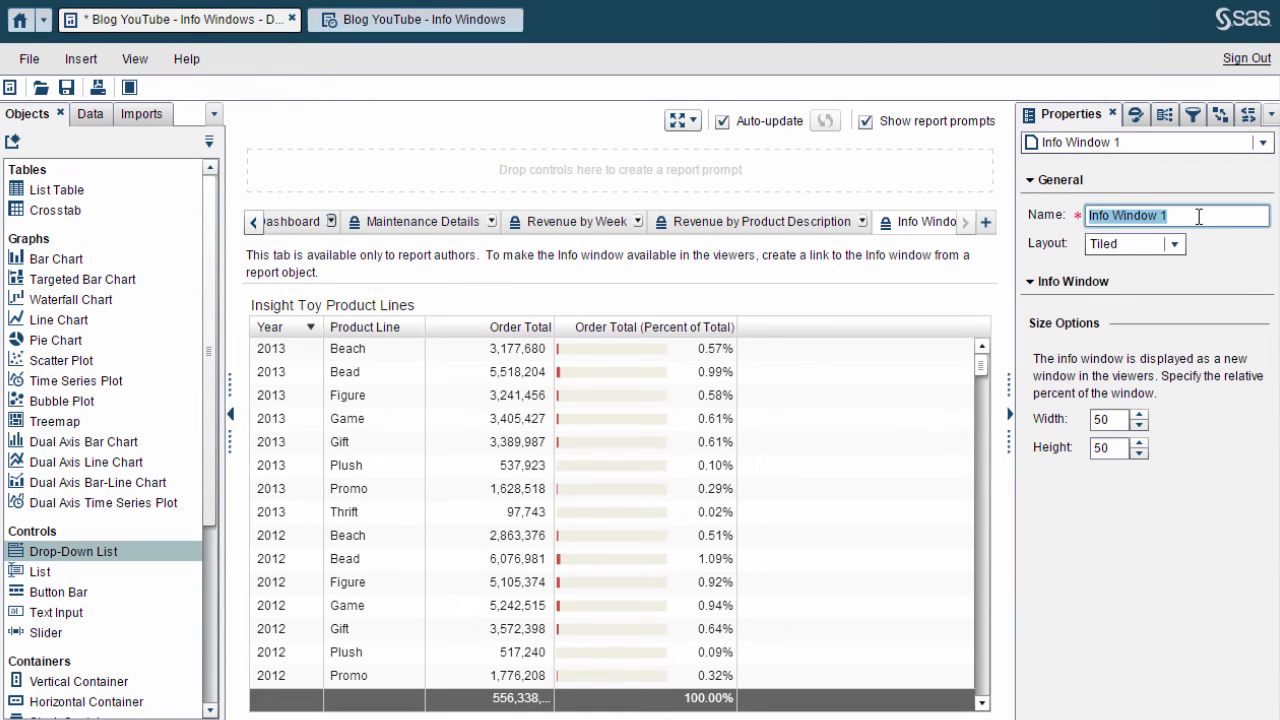
{"action": "type", "text": "In"}
{"action": "key", "text": "BackSpace"}
{"action": "key", "text": "BackSpace"}
{"action": "type", "text": "Ins"}
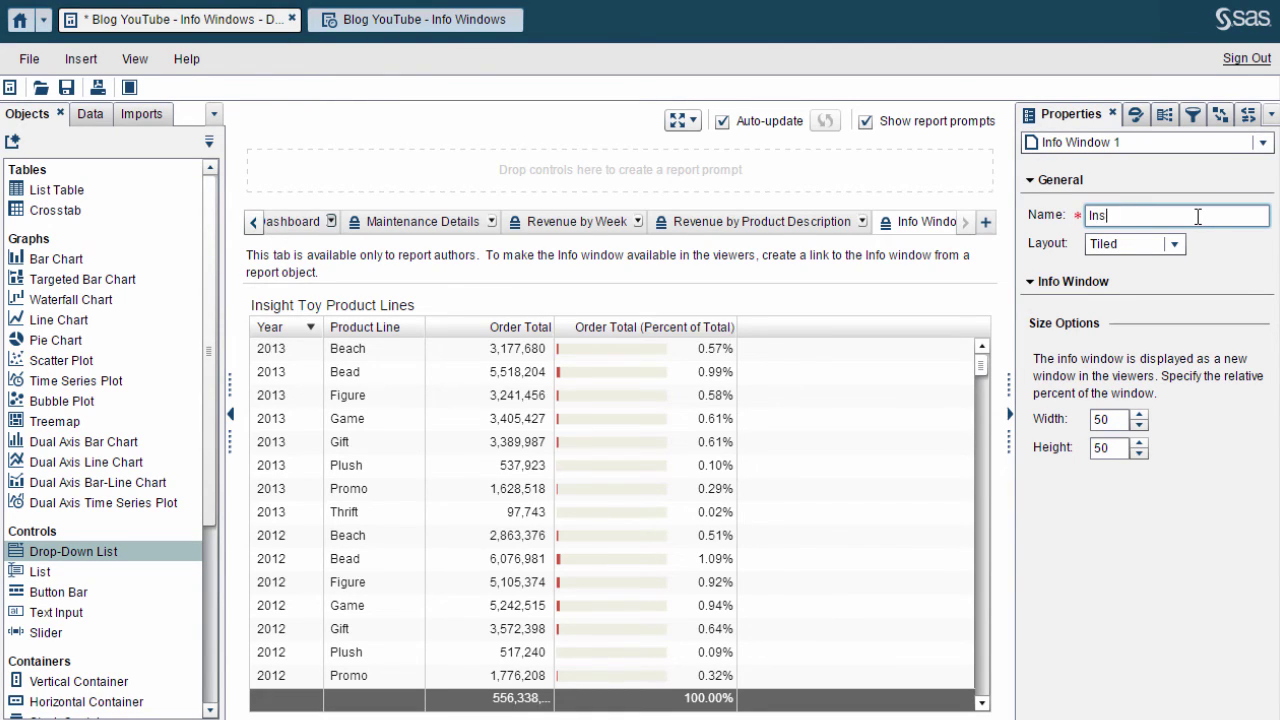
{"action": "type", "text": "ightToy Summary"}
{"action": "key", "text": "Return"}
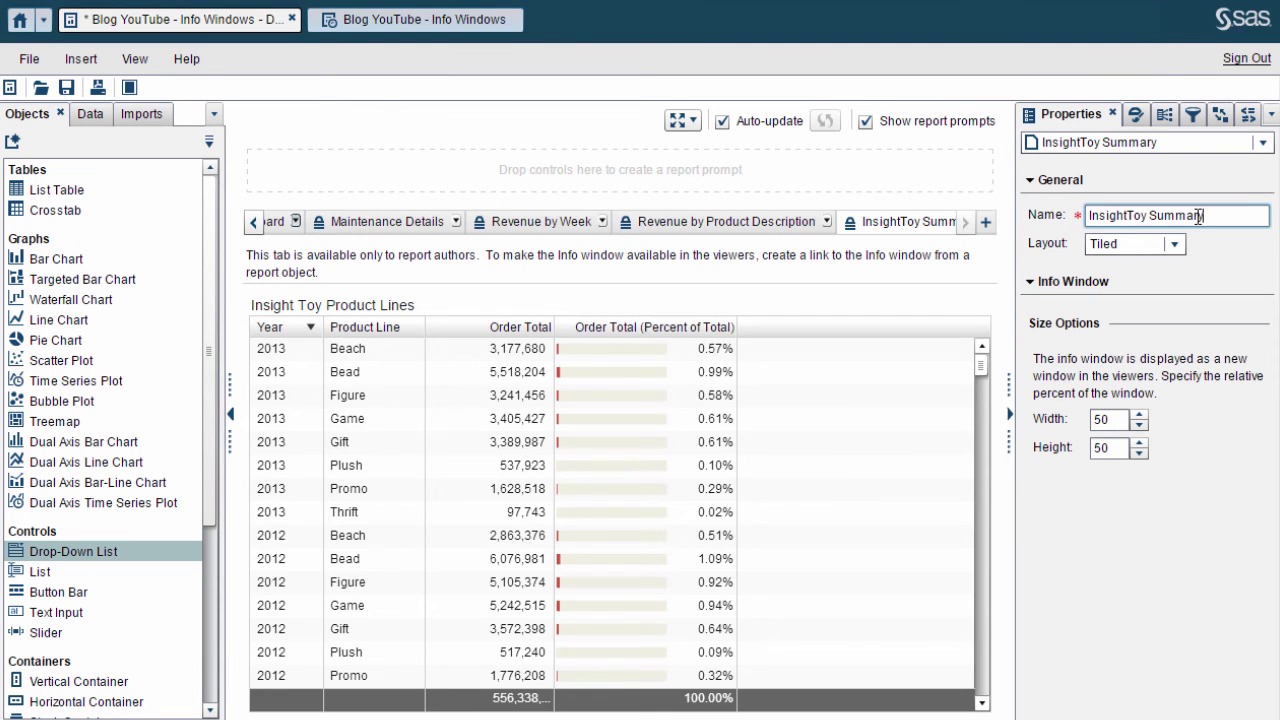
Step: In the Main Dashboard's Interactions View, link List Table 1 to the InsightToy Summary info window using the Map Data option
{"action": "left_click", "coordinate": [276, 226]}
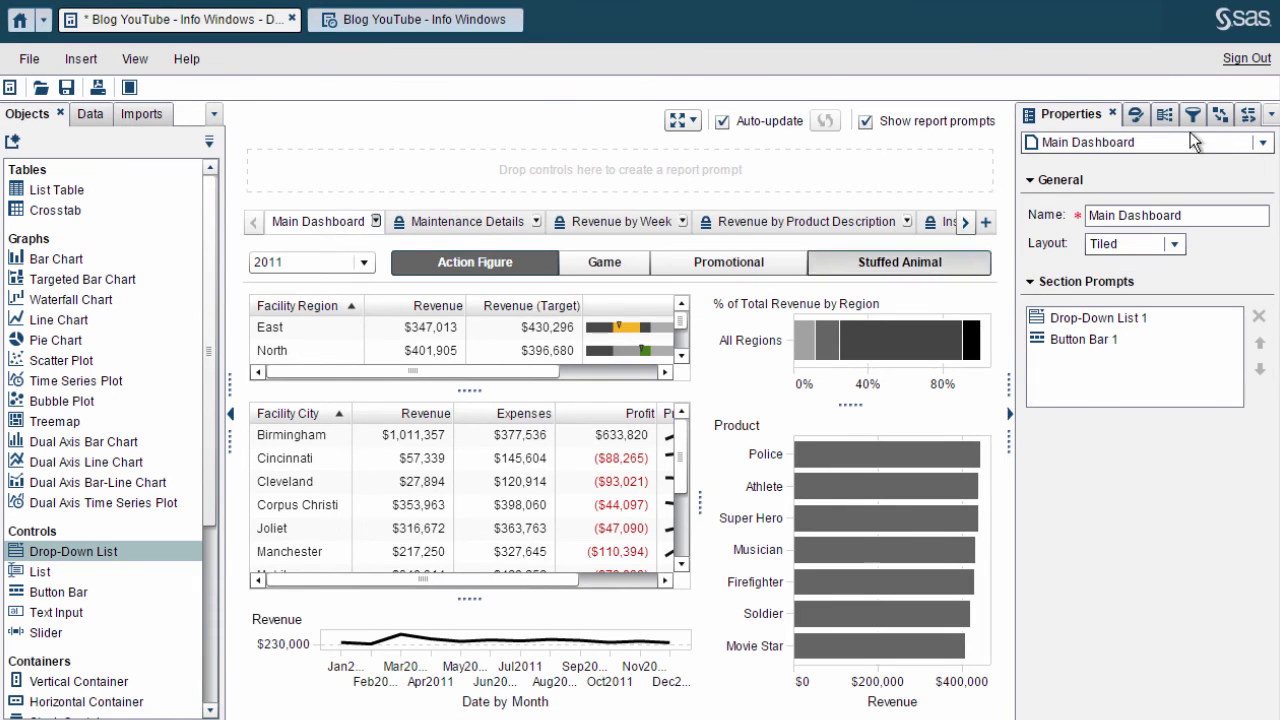
{"action": "left_click", "coordinate": [1220, 114]}
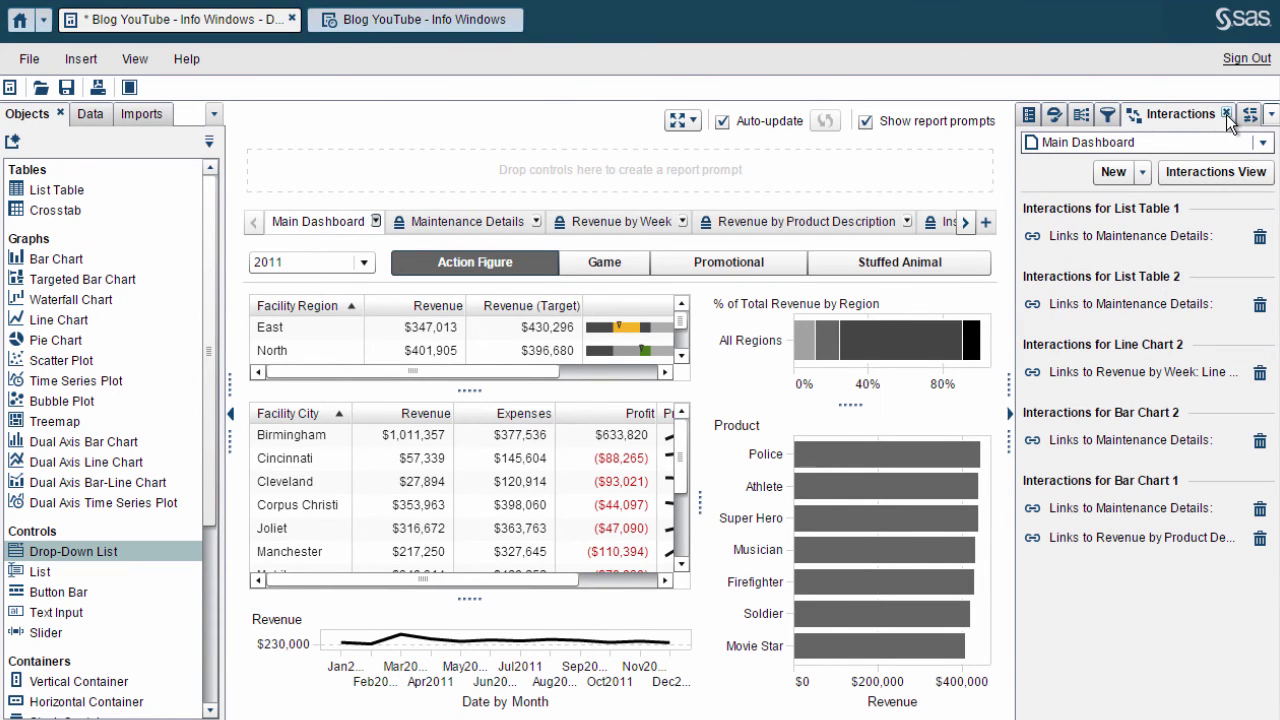
{"action": "left_click", "coordinate": [1219, 174]}
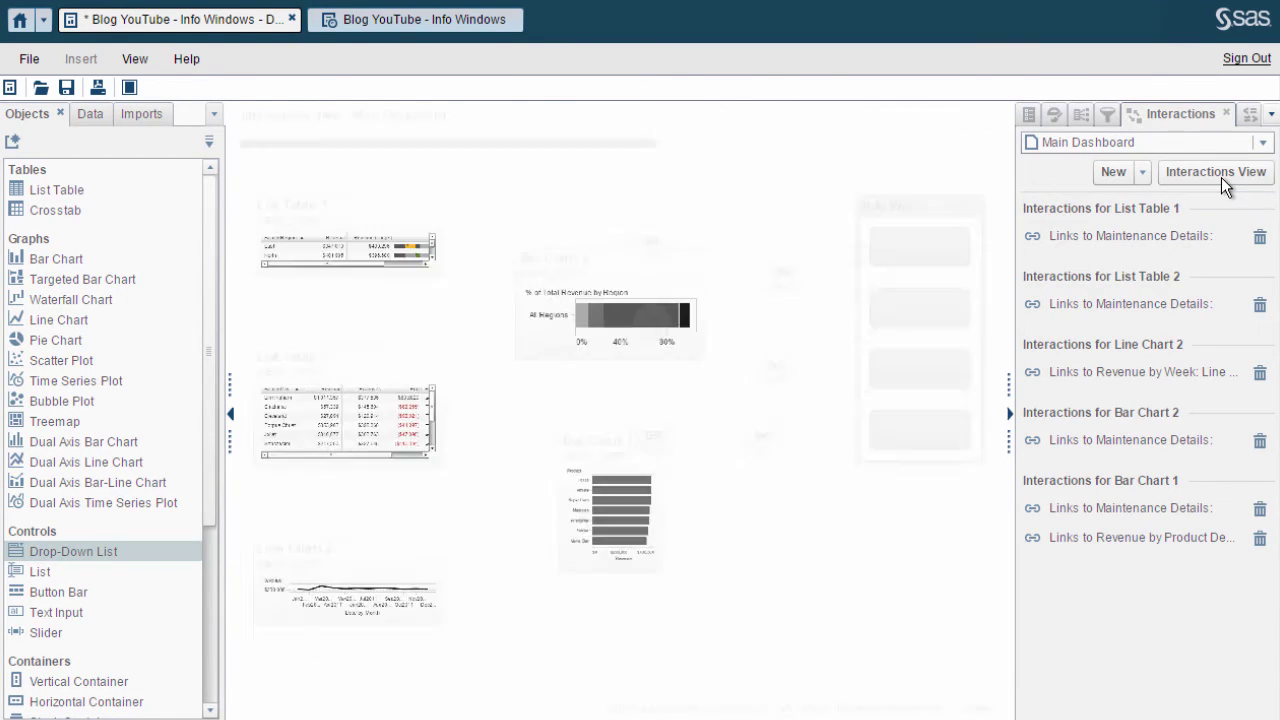
{"action": "left_click", "coordinate": [377, 216]}
{"action": "left_click_drag", "start_coordinate": [521, 305], "coordinate": [920, 425]}
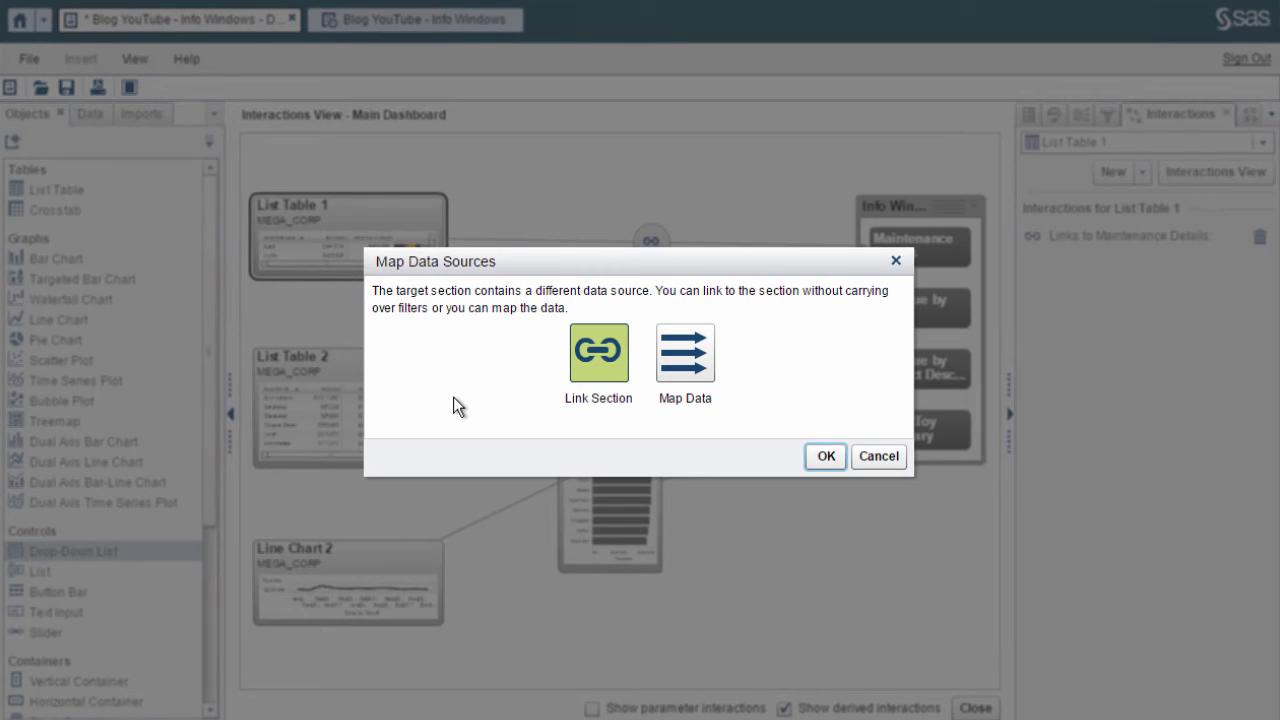
{"action": "left_click", "coordinate": [693, 366]}
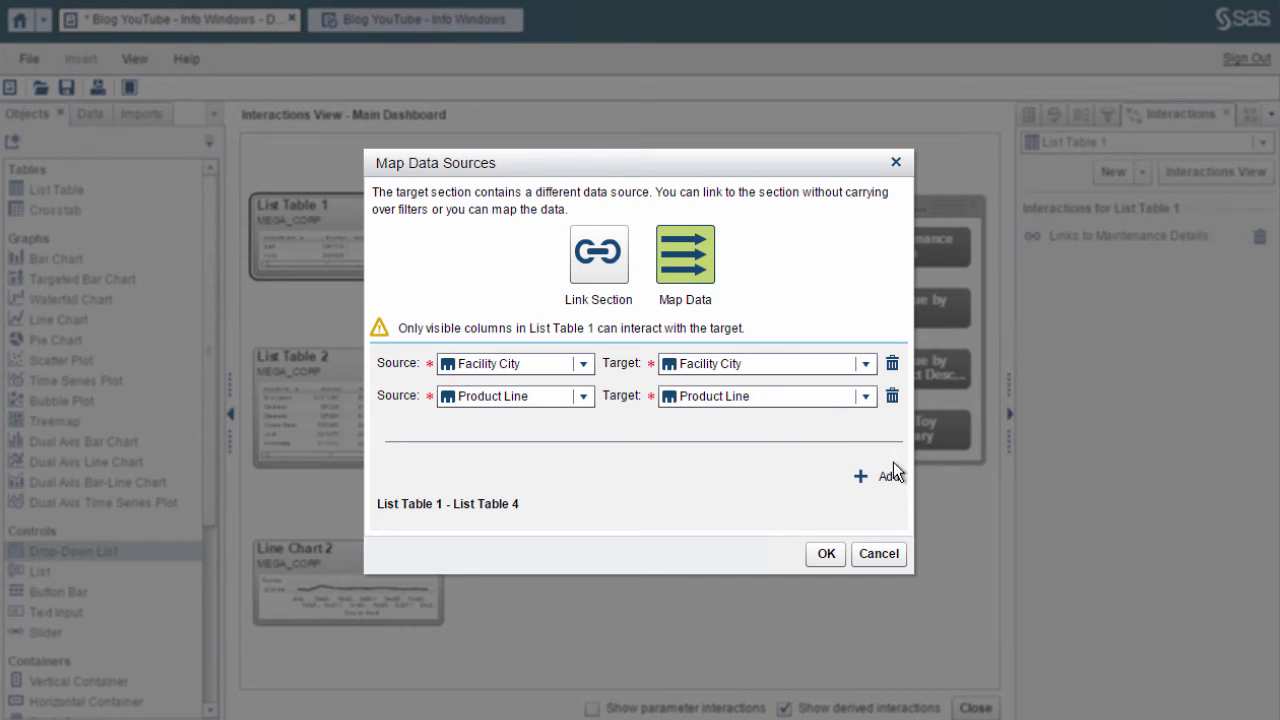
Step: Remove the Product Line mapping, map source Date by Year to target Year for the link, and close the Interactions View
{"action": "left_click", "coordinate": [893, 397]}
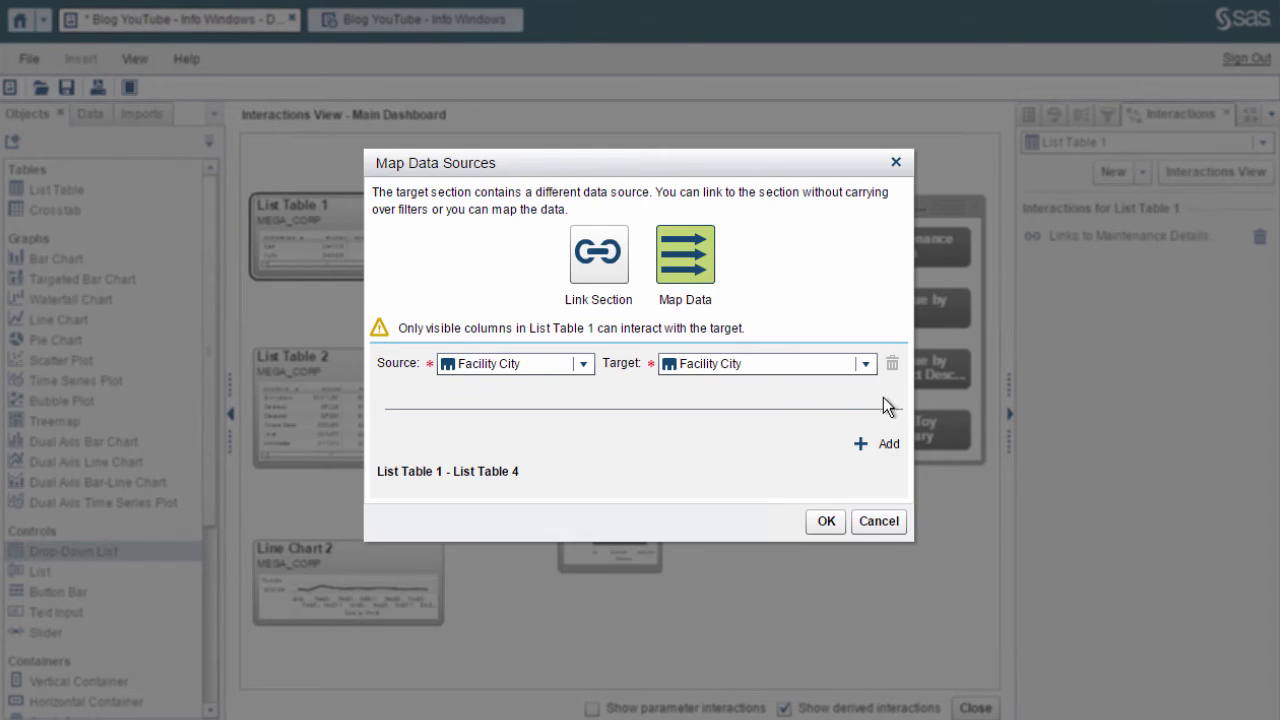
{"action": "left_click", "coordinate": [585, 365]}
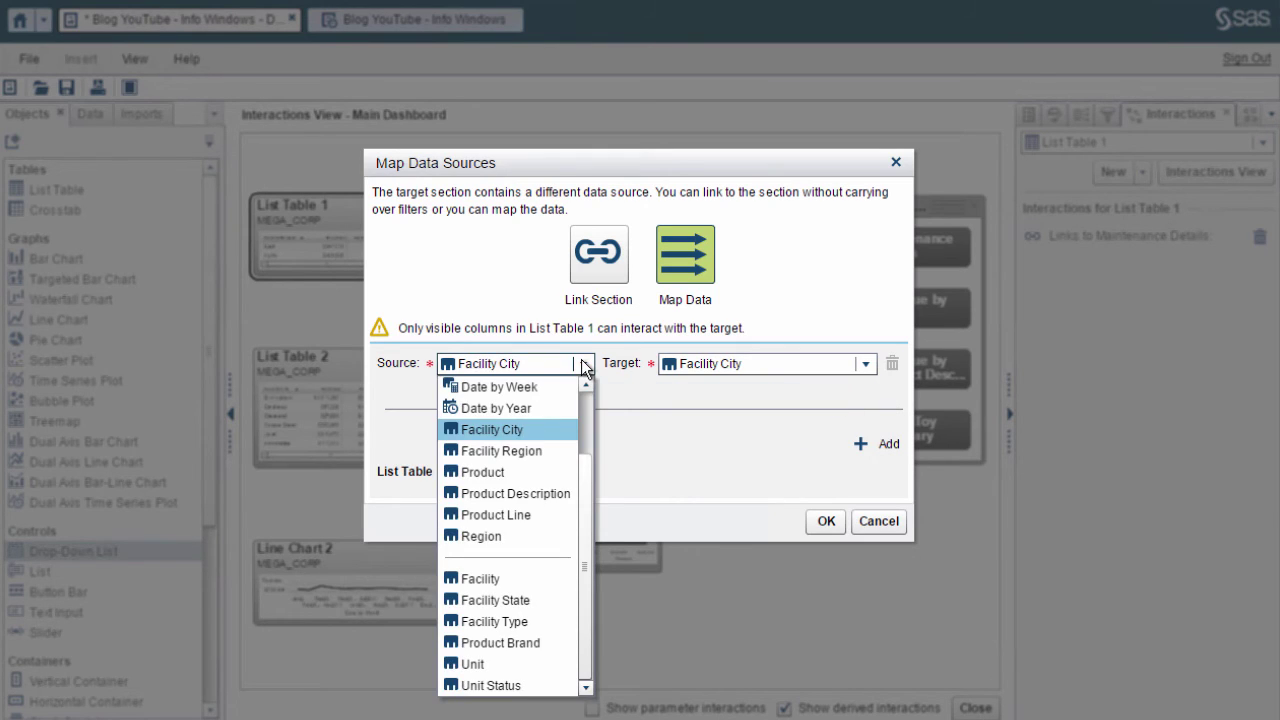
{"action": "left_click", "coordinate": [506, 408]}
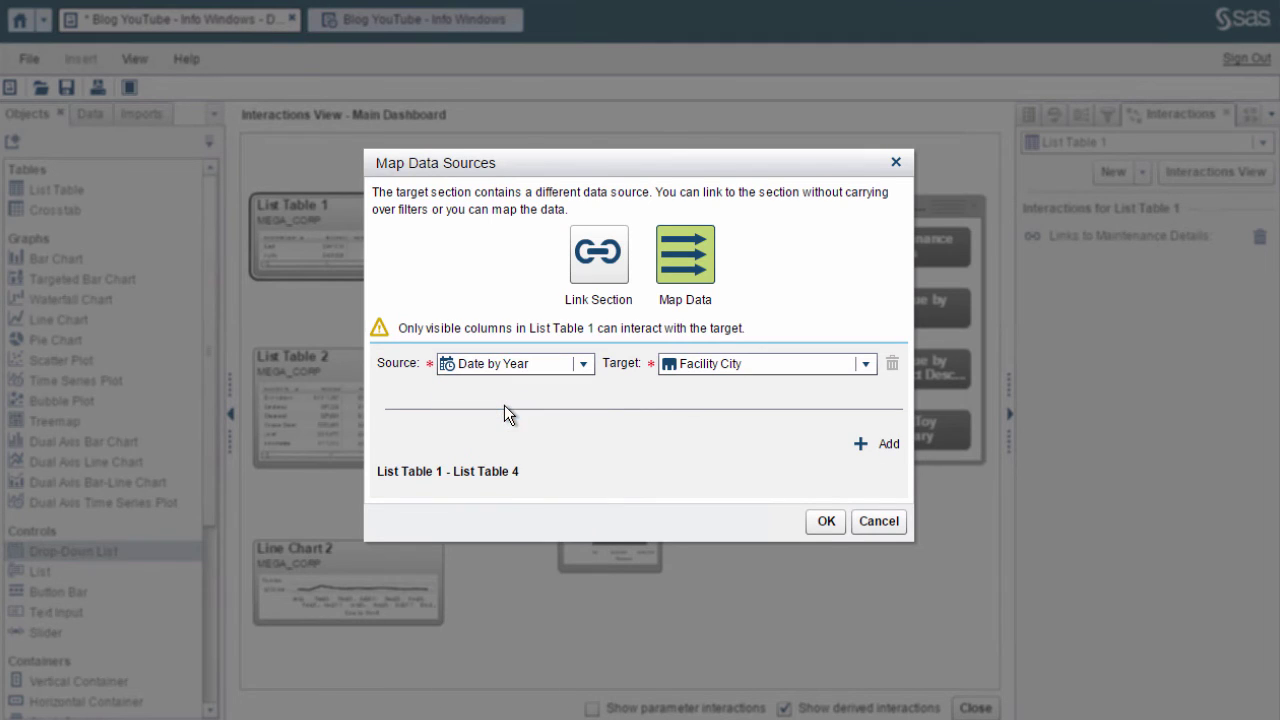
{"action": "left_click", "coordinate": [773, 366]}
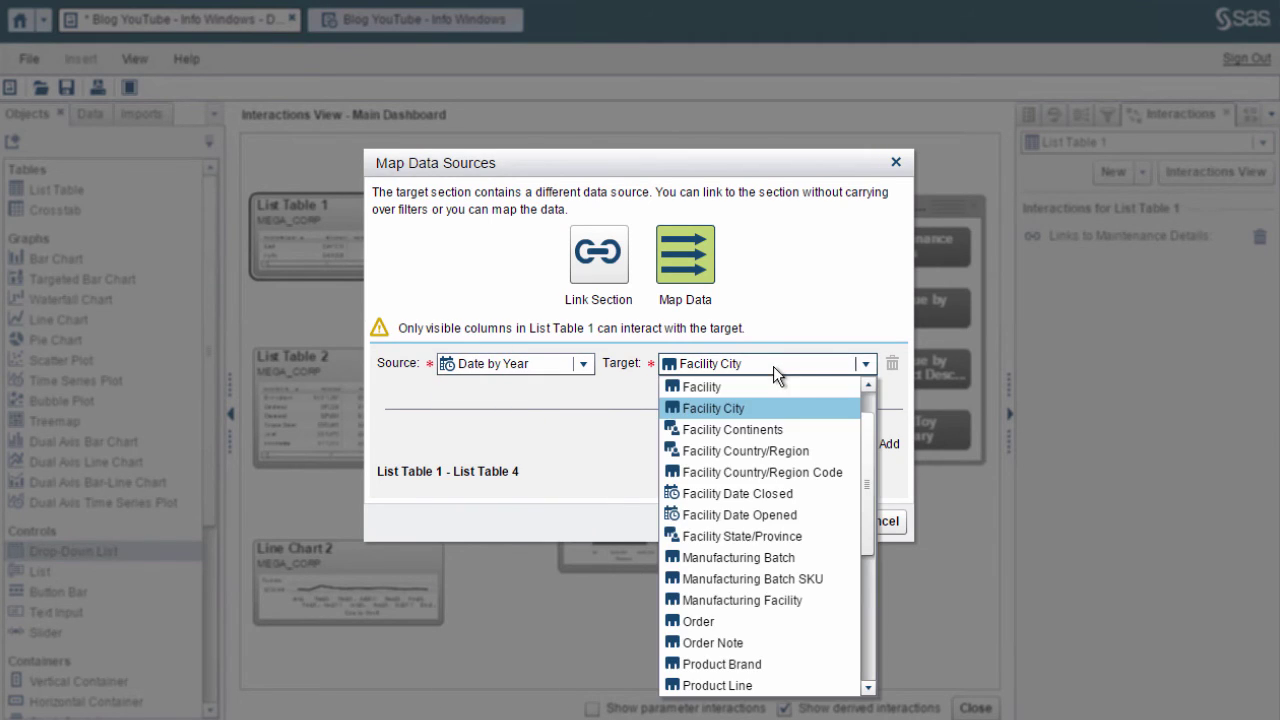
{"action": "left_click", "coordinate": [869, 682]}
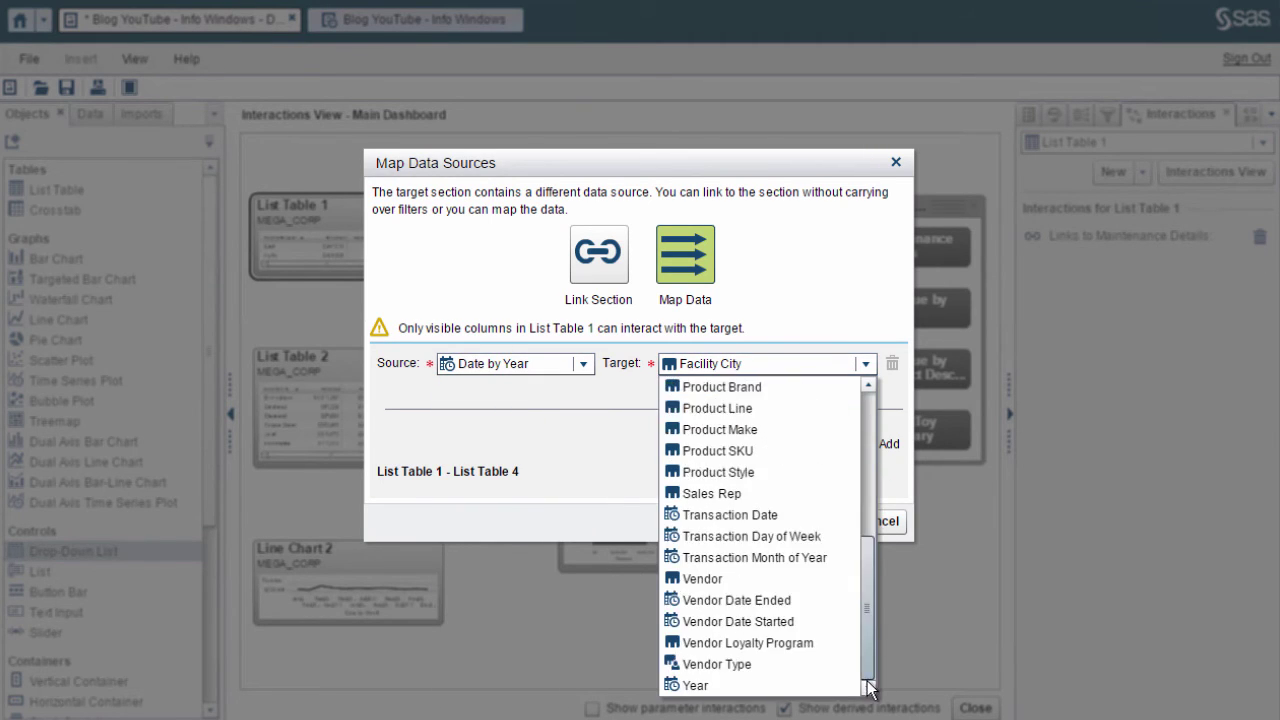
{"action": "left_click", "coordinate": [696, 686]}
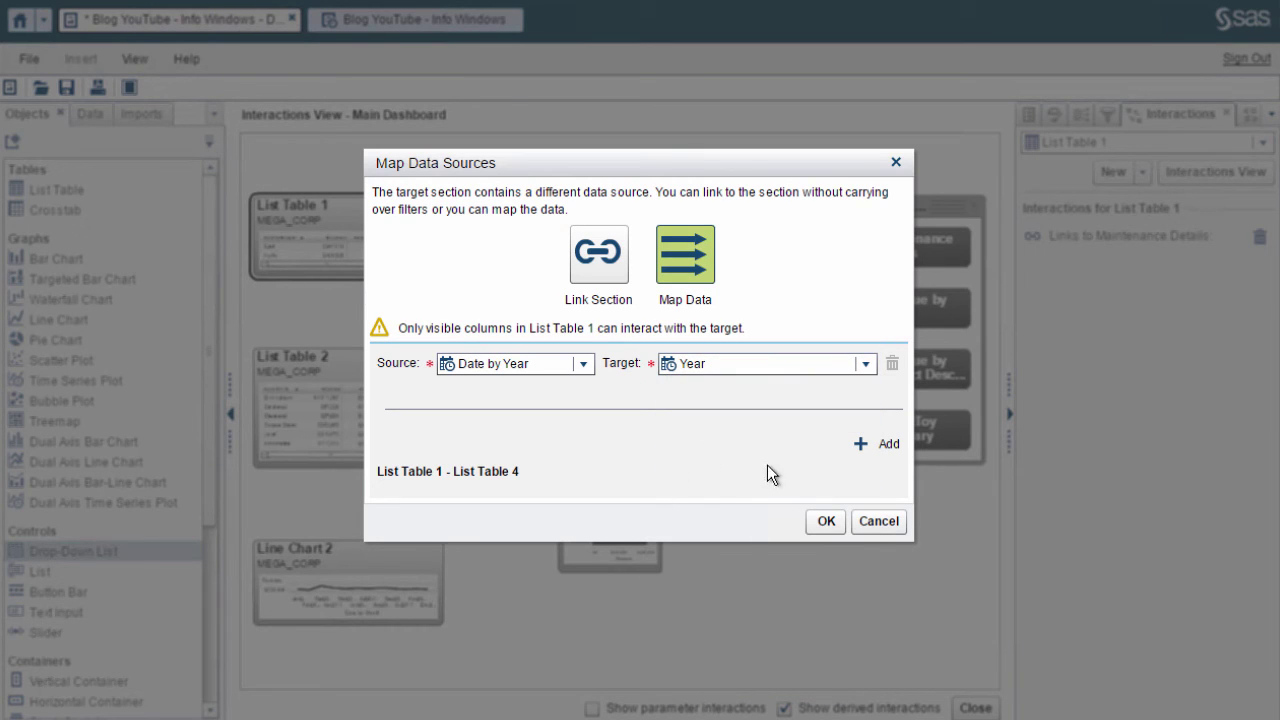
{"action": "left_click", "coordinate": [826, 521]}
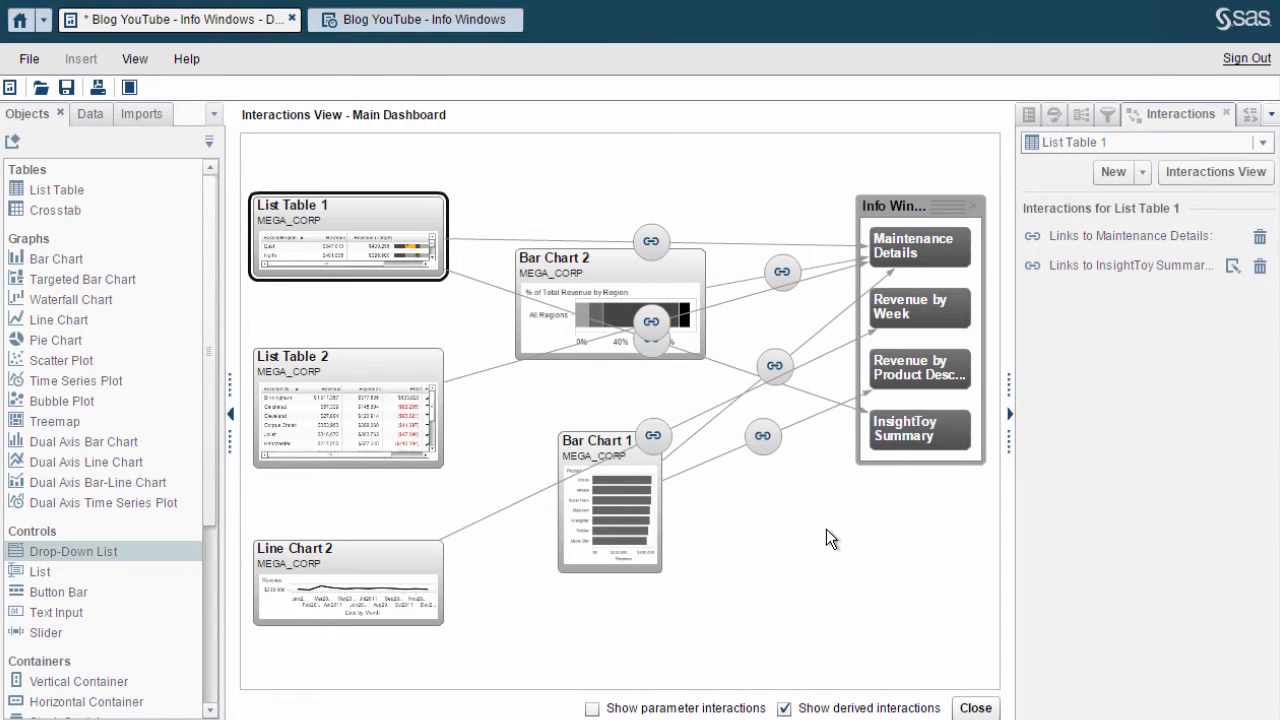
{"action": "left_click", "coordinate": [975, 708]}
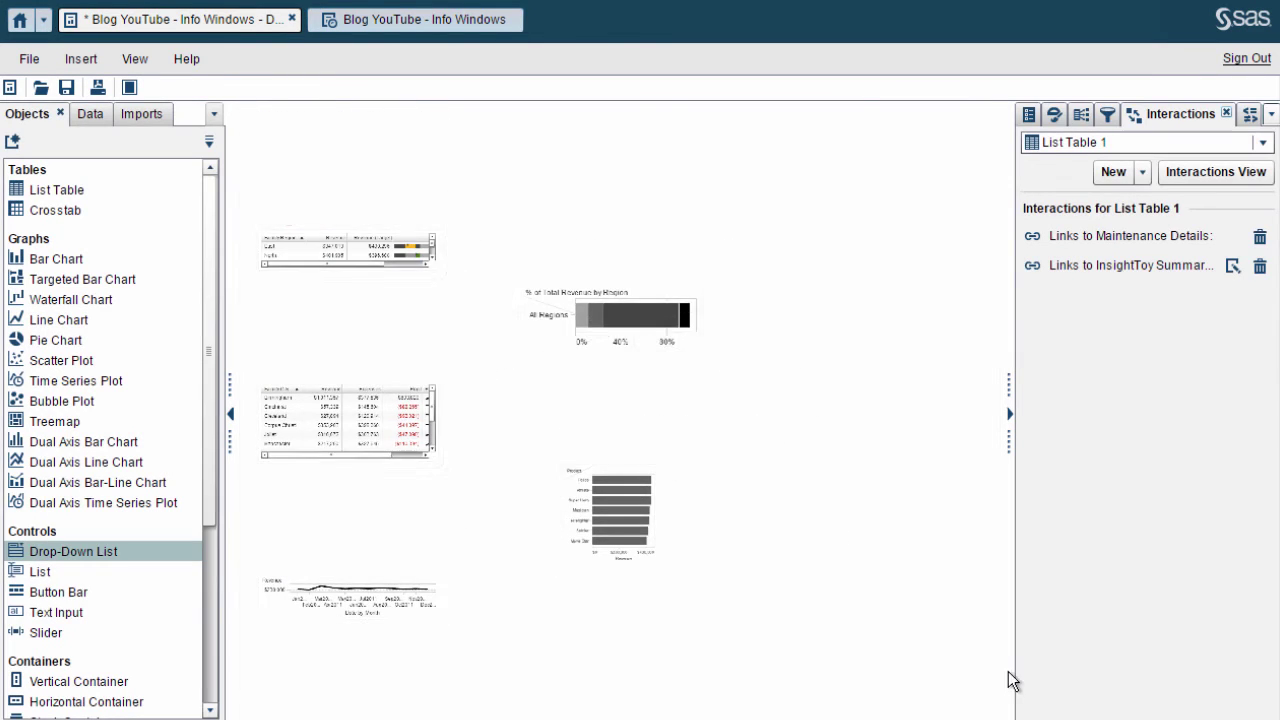
Step: Save the report and open it in the report viewer
{"action": "left_click", "coordinate": [66, 90]}
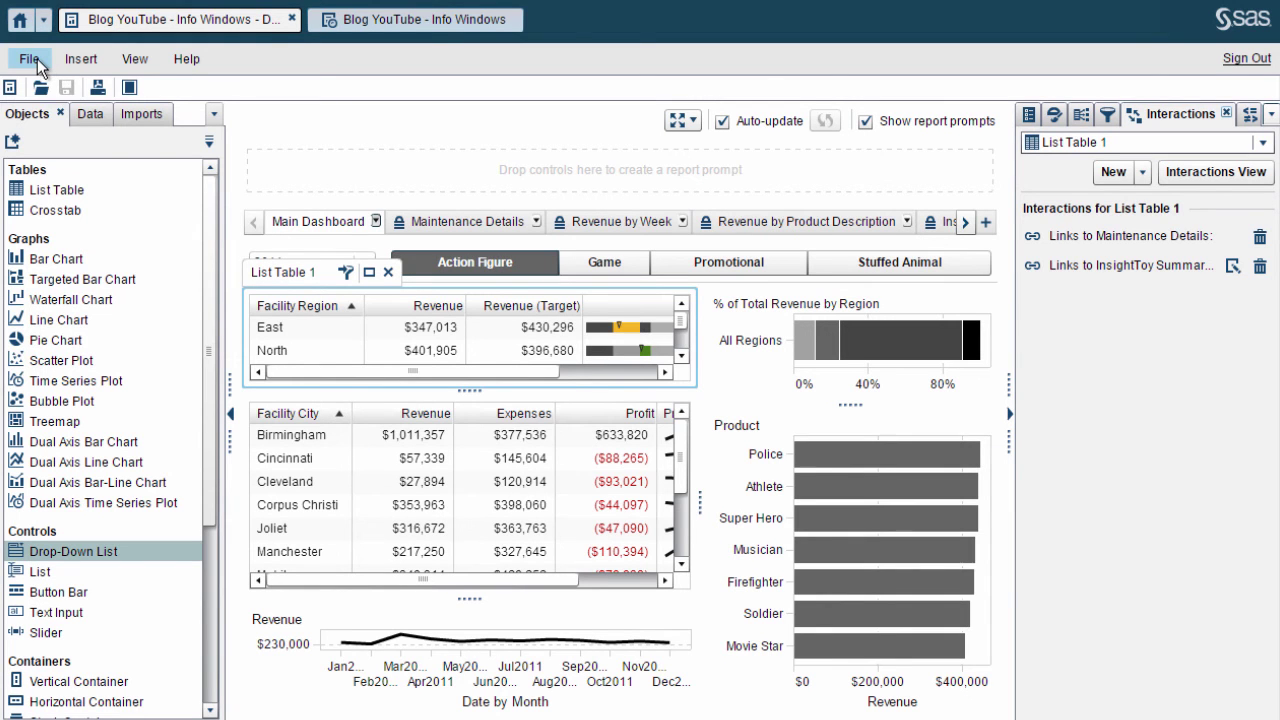
{"action": "left_click", "coordinate": [29, 59]}
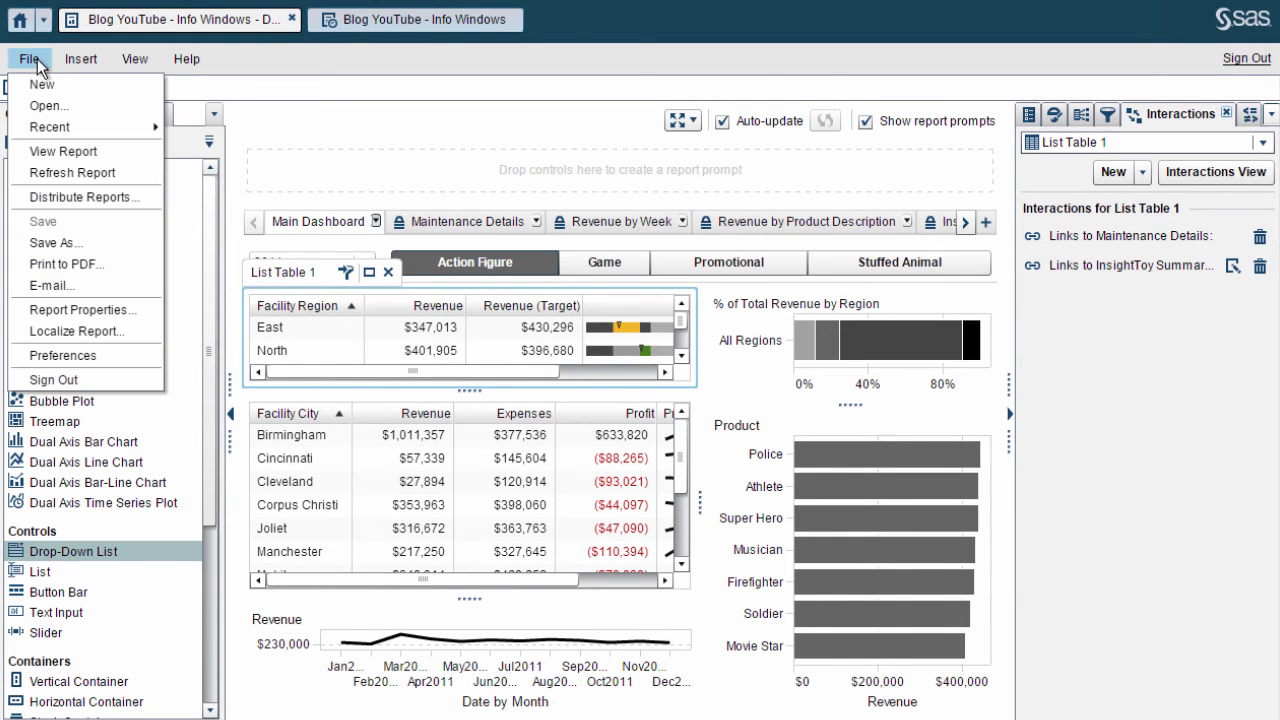
{"action": "left_click", "coordinate": [66, 154]}
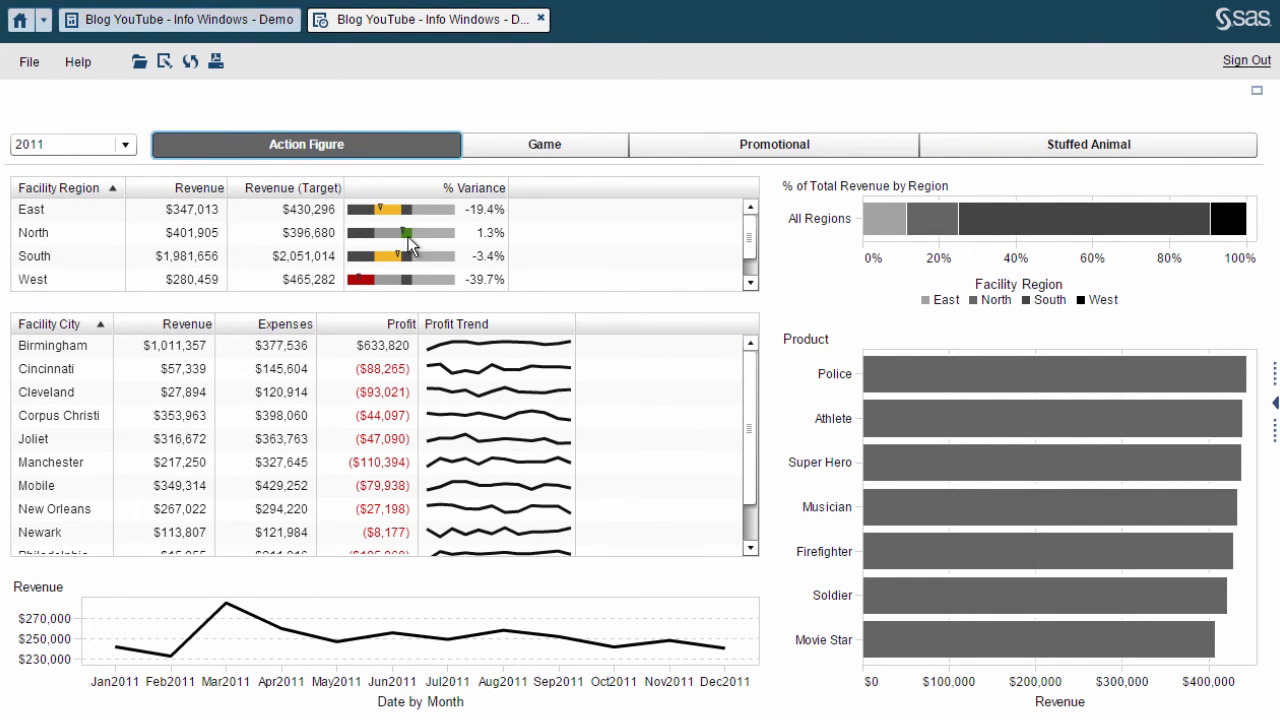
Step: Select May2011 to Jul2011 on the Revenue line chart, open its Revenue by Week info window and enlarge the window
{"action": "left_click_drag", "start_coordinate": [316, 614], "coordinate": [474, 650]}
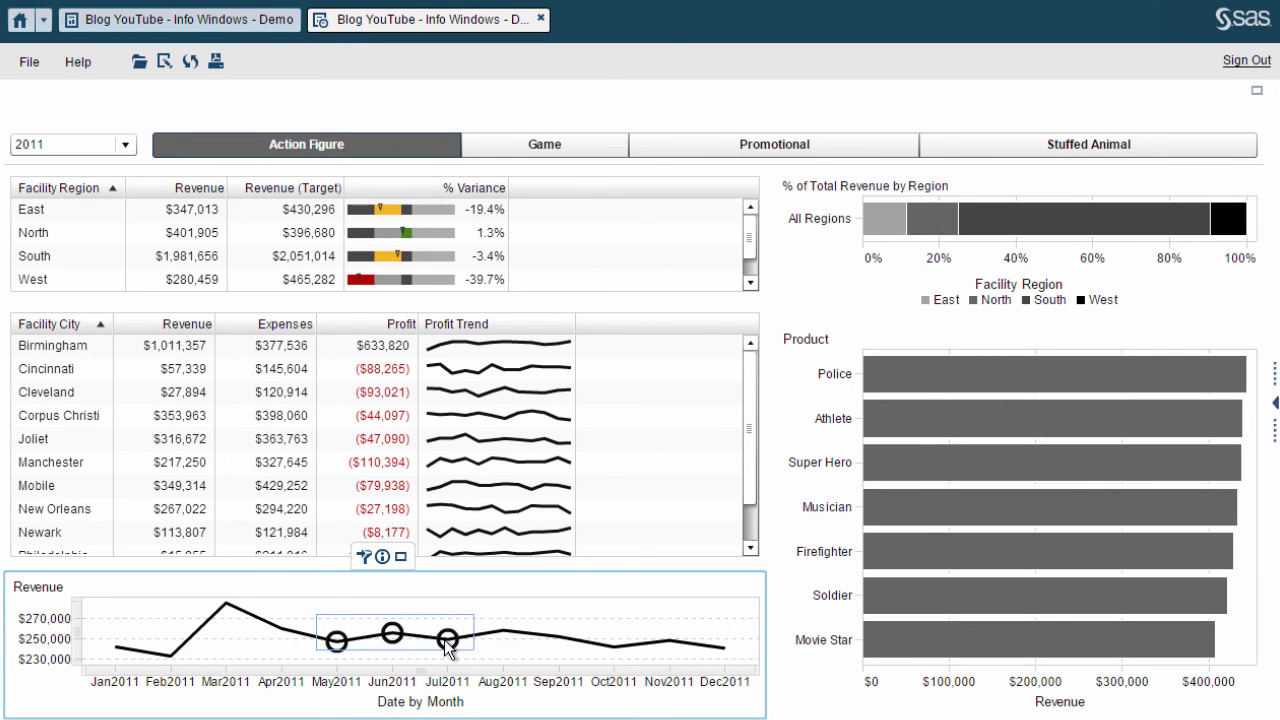
{"action": "double_click", "coordinate": [445, 641]}
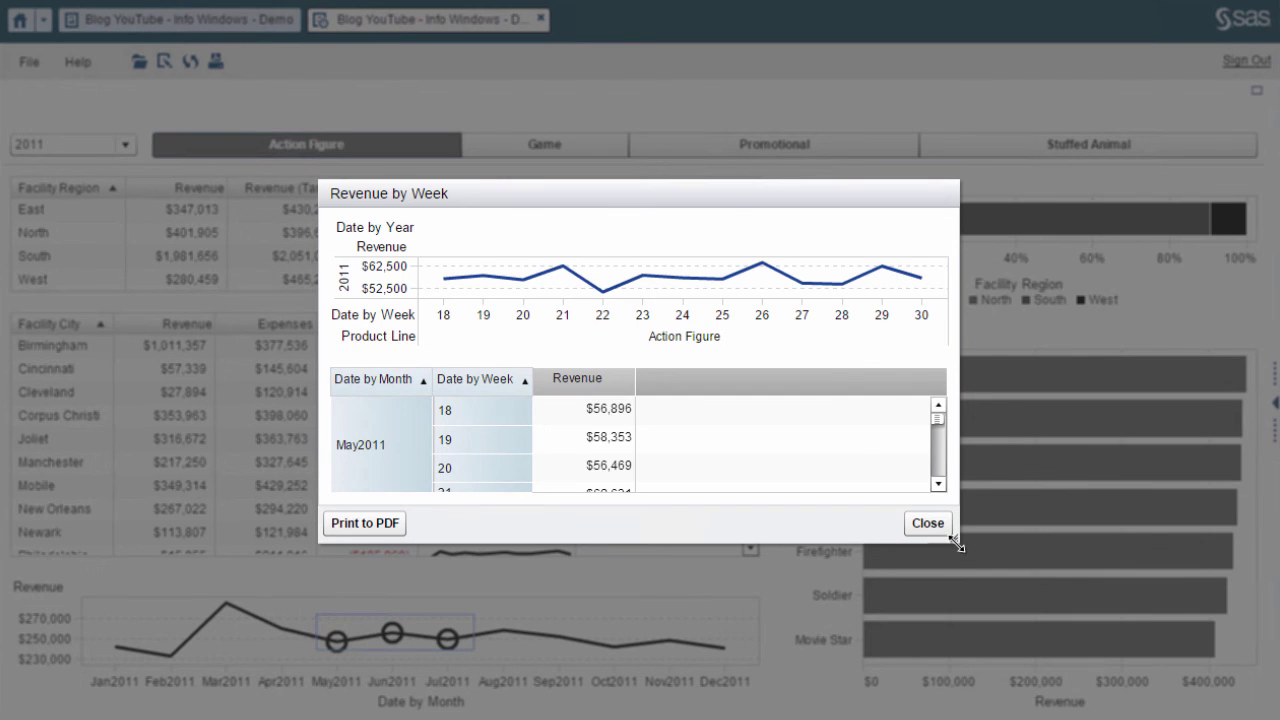
{"action": "left_click_drag", "start_coordinate": [950, 537], "coordinate": [1110, 681]}
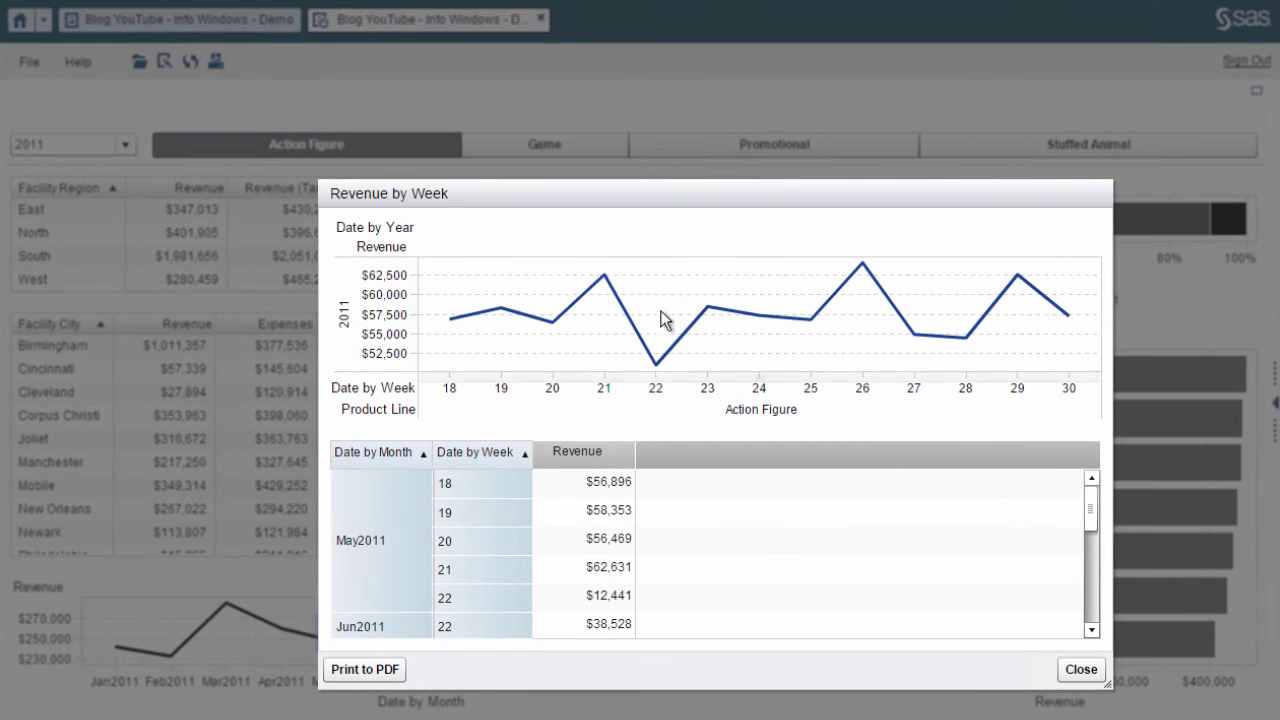
Step: Filter the Revenue by Week table by selecting weeks 22 and 23 together on the line chart, then close the info window
{"action": "left_click", "coordinate": [655, 362]}
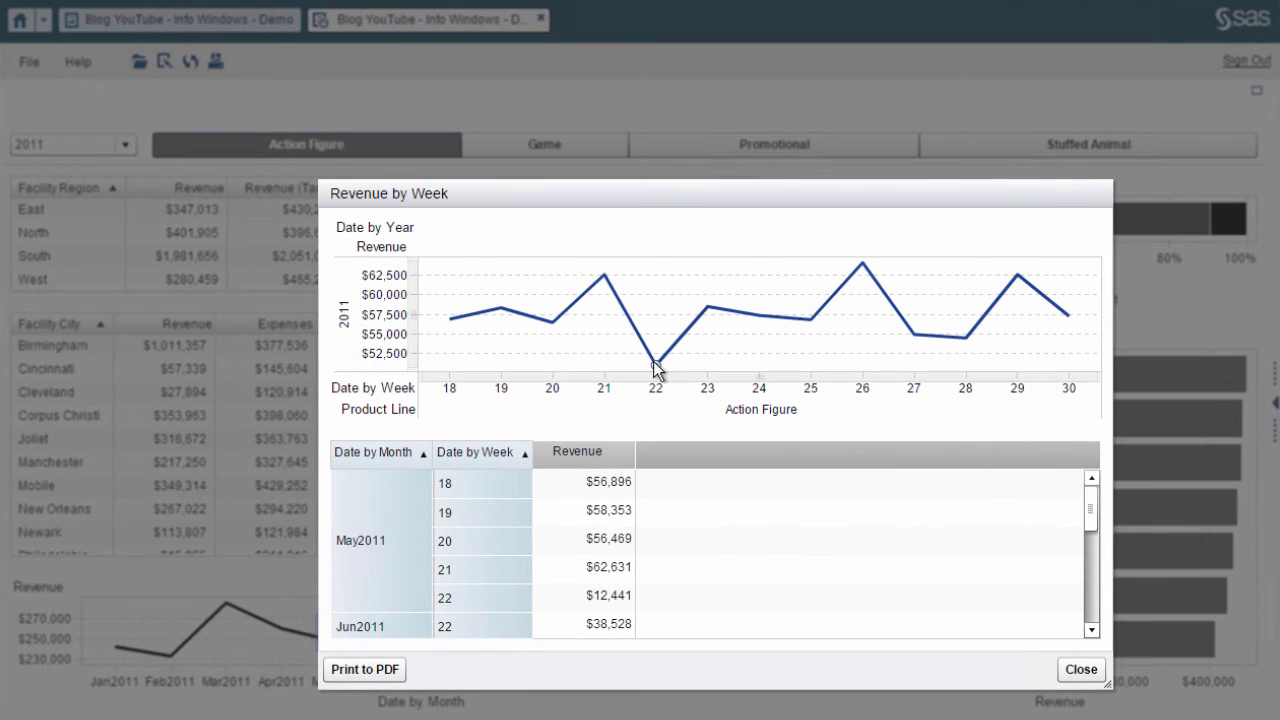
{"action": "left_click", "coordinate": [707, 308]}
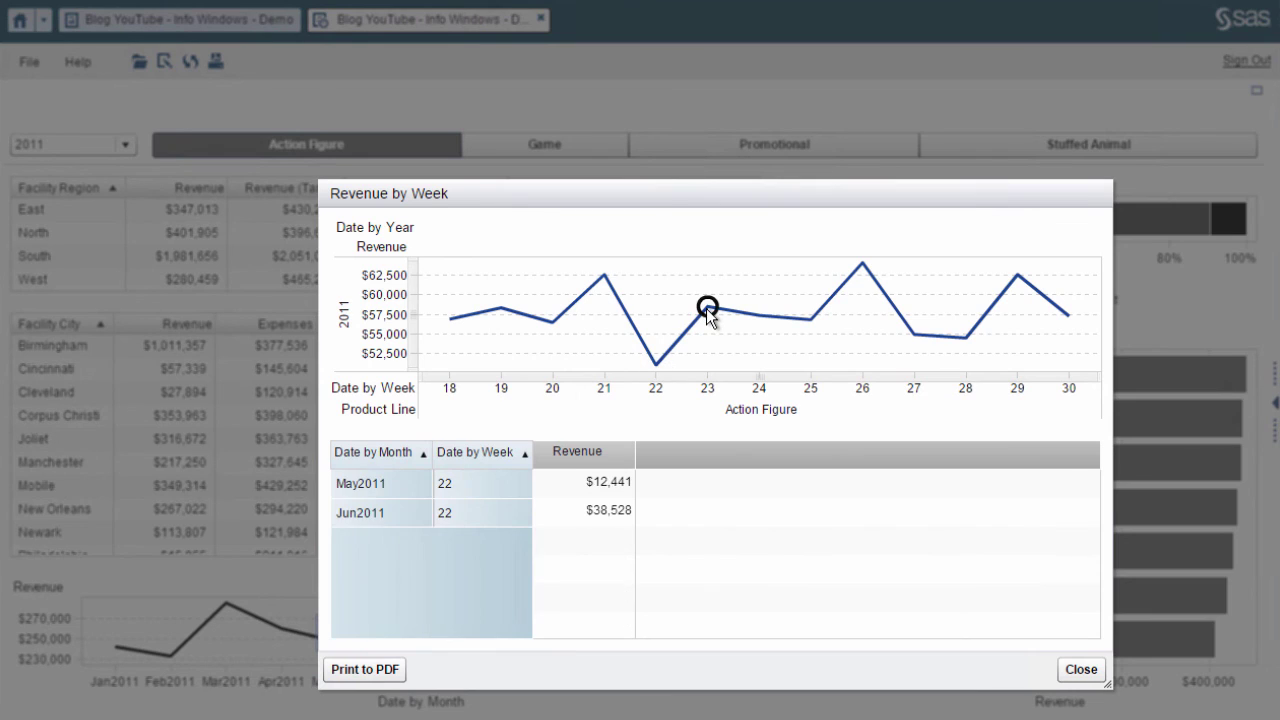
{"action": "left_click", "coordinate": [654, 364]}
{"action": "left_click", "coordinate": [707, 307], "text": "ctrl"}
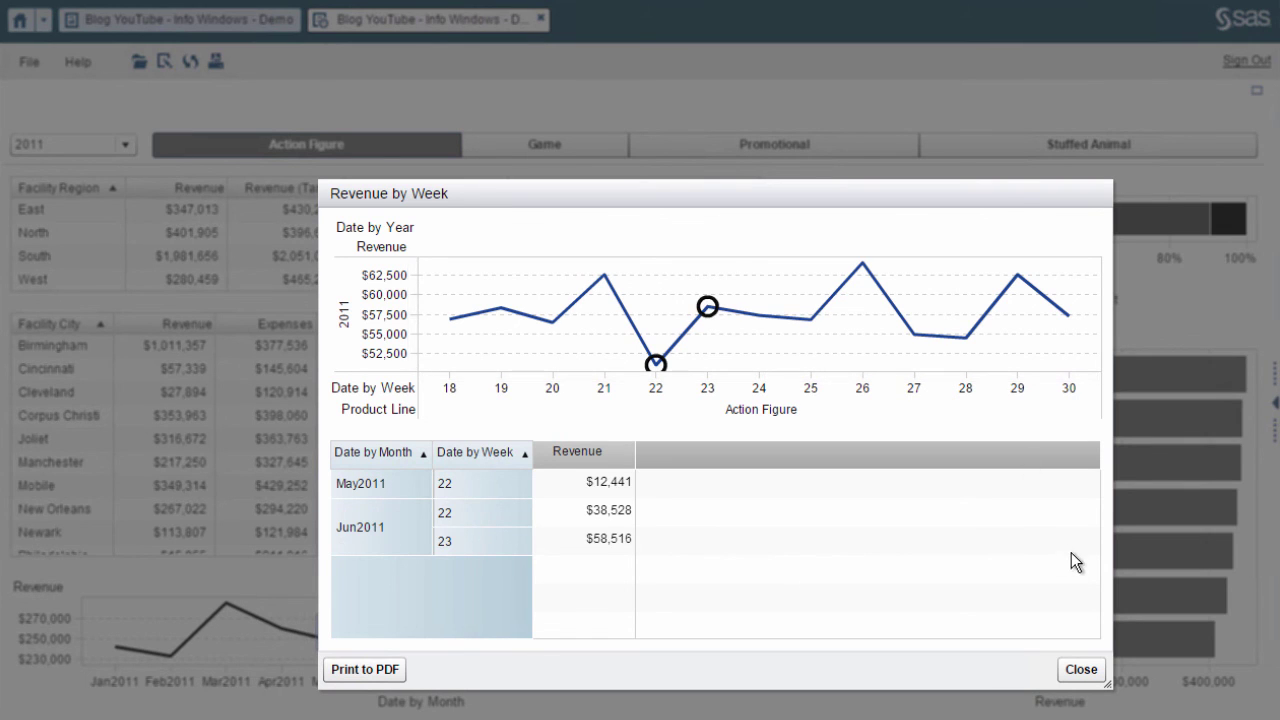
{"action": "left_click", "coordinate": [1079, 670]}
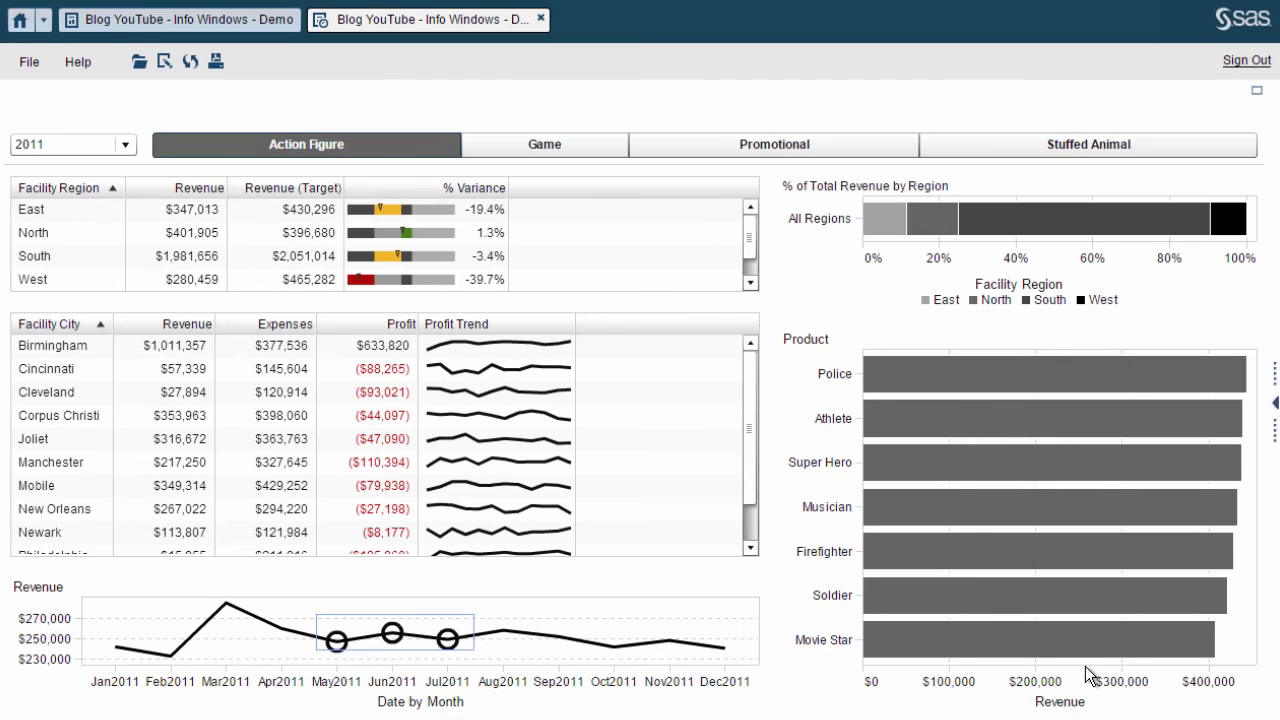
Step: Open the Revenue by Product Description info window for the Police bar, then enlarge and reposition it to fit the screen
{"action": "left_click", "coordinate": [900, 368]}
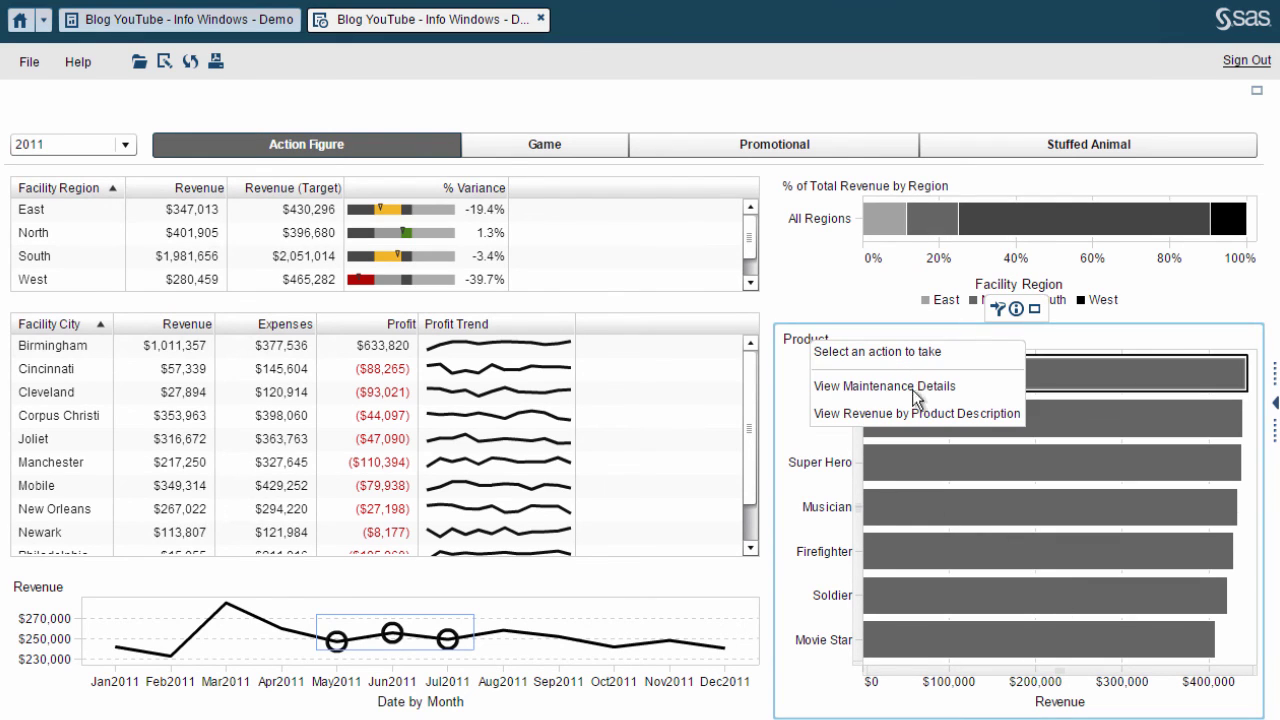
{"action": "left_click", "coordinate": [922, 414]}
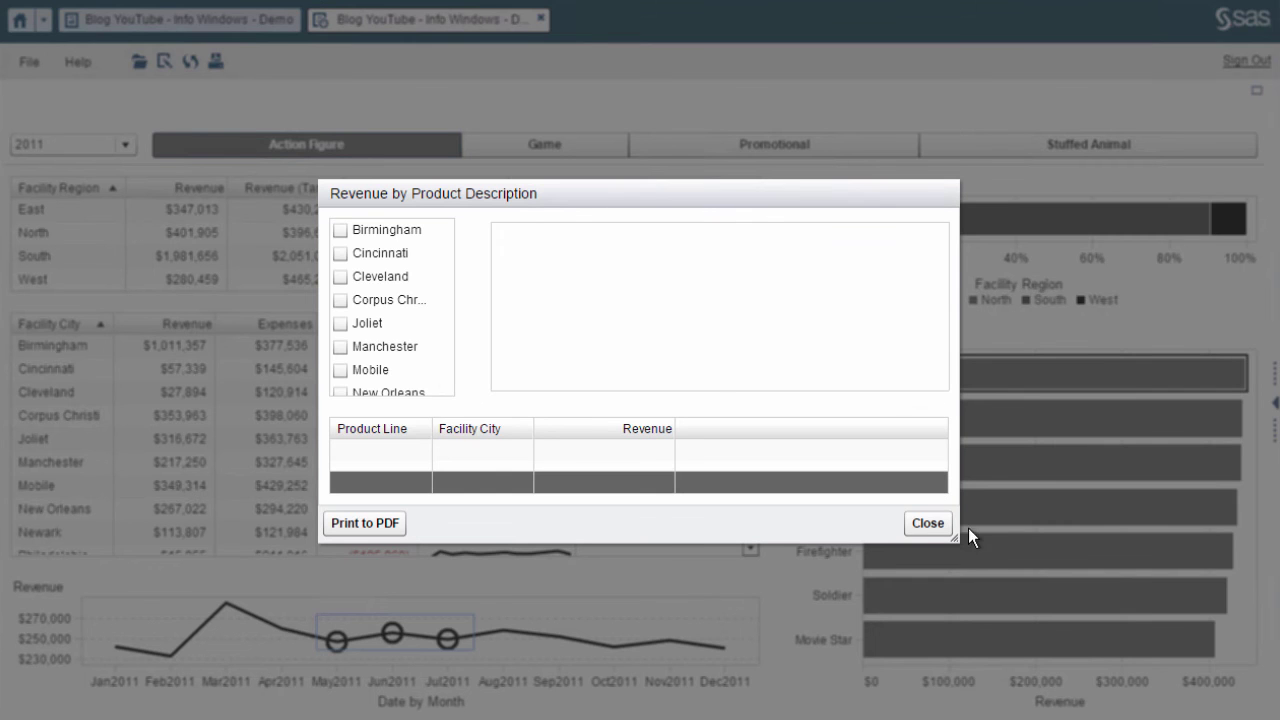
{"action": "left_click_drag", "start_coordinate": [955, 539], "coordinate": [1038, 718]}
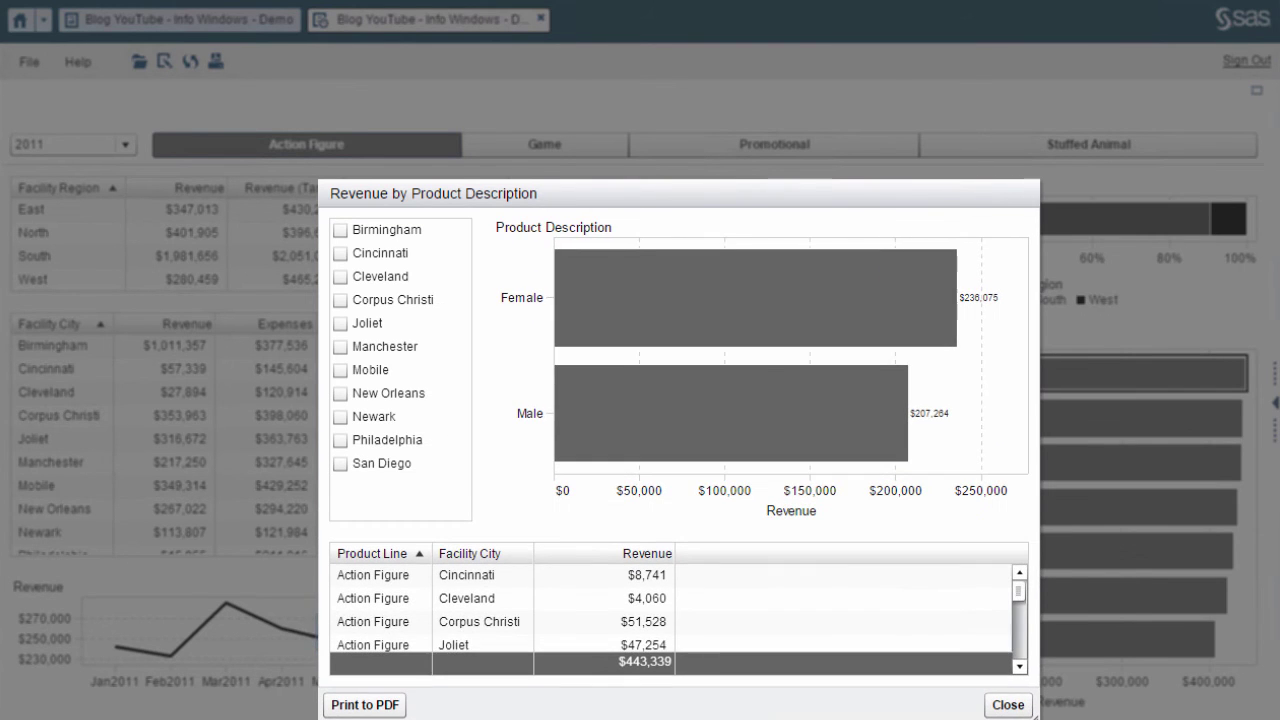
{"action": "left_click_drag", "start_coordinate": [714, 181], "coordinate": [631, 38]}
Step: Filter the Revenue by Product Description chart to Cleveland, Corpus Christi and Manchester, then close the info window
{"action": "left_click", "coordinate": [277, 159]}
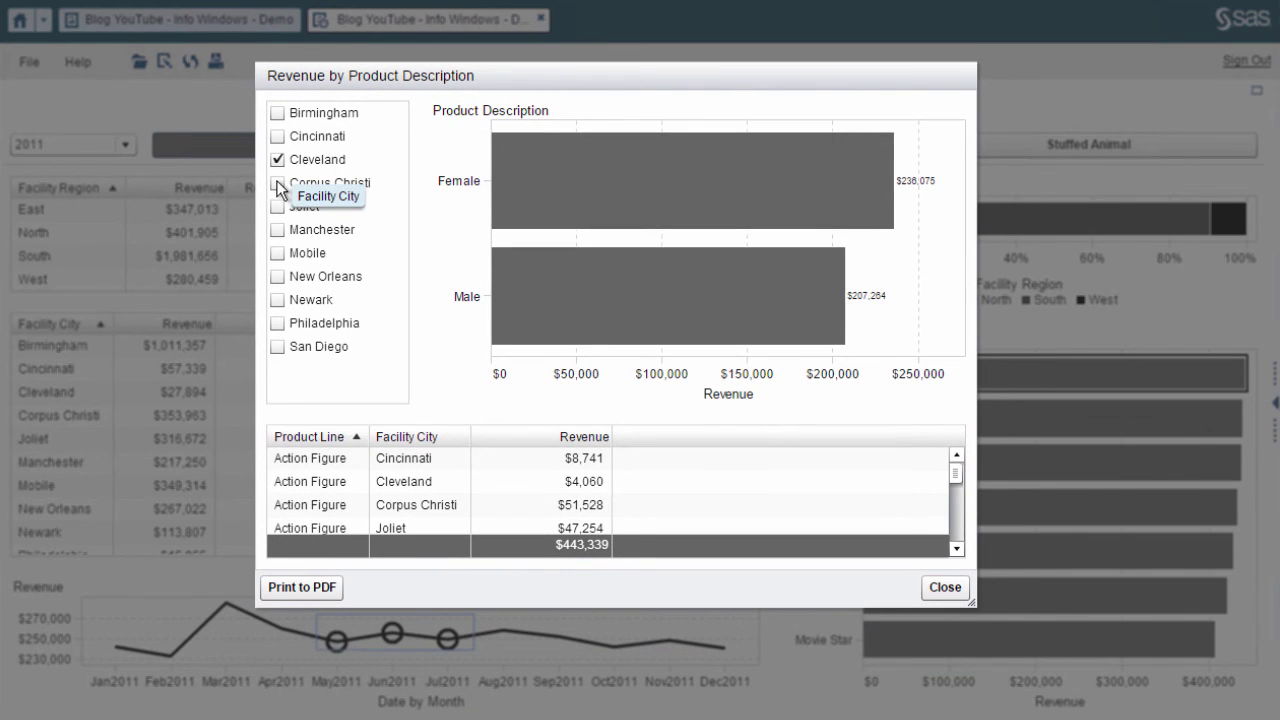
{"action": "left_click", "coordinate": [277, 183]}
{"action": "left_click", "coordinate": [277, 229]}
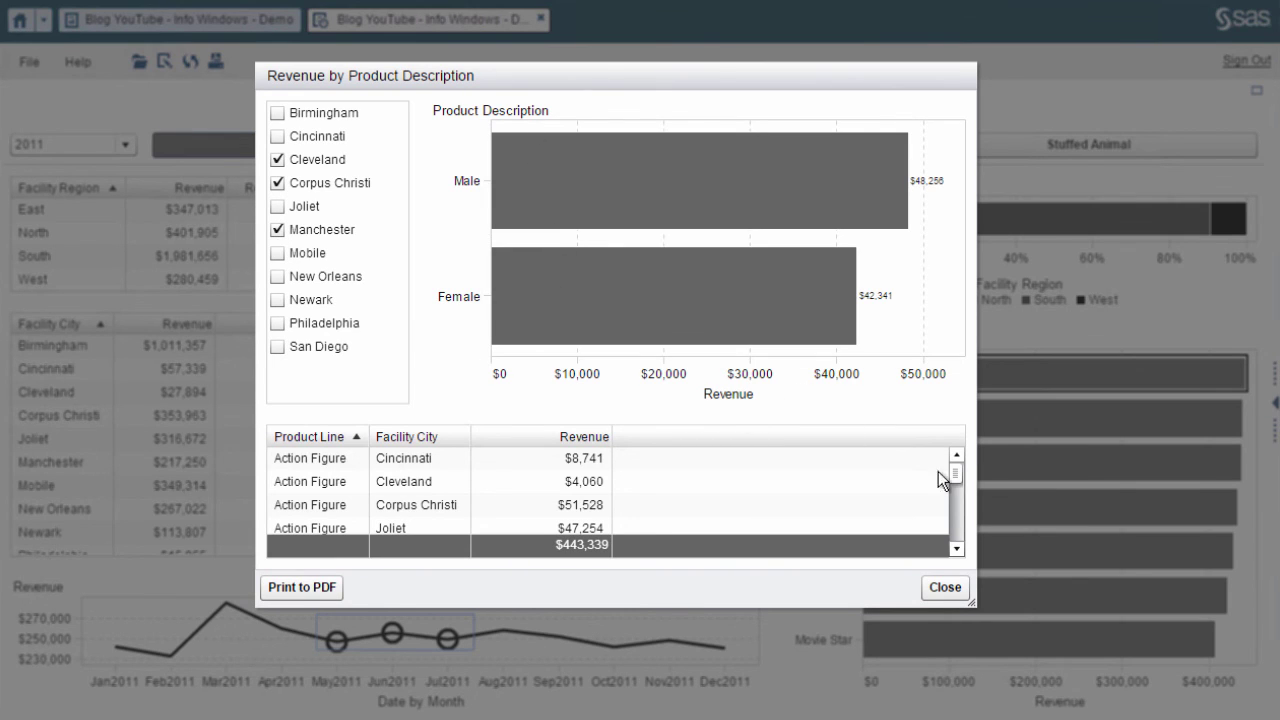
{"action": "left_click", "coordinate": [940, 595]}
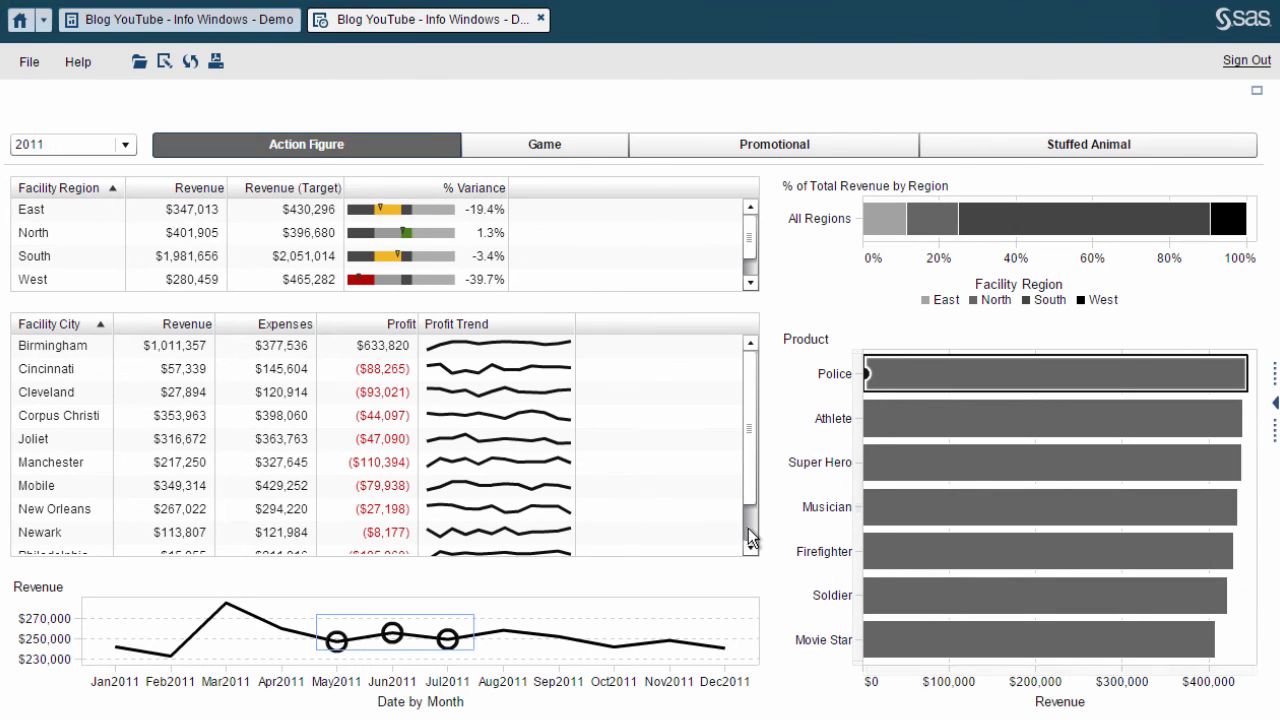
Step: View the InsightToy Summary info window for the North facility region with the 2011 prompt value, then close it
{"action": "left_click", "coordinate": [60, 231]}
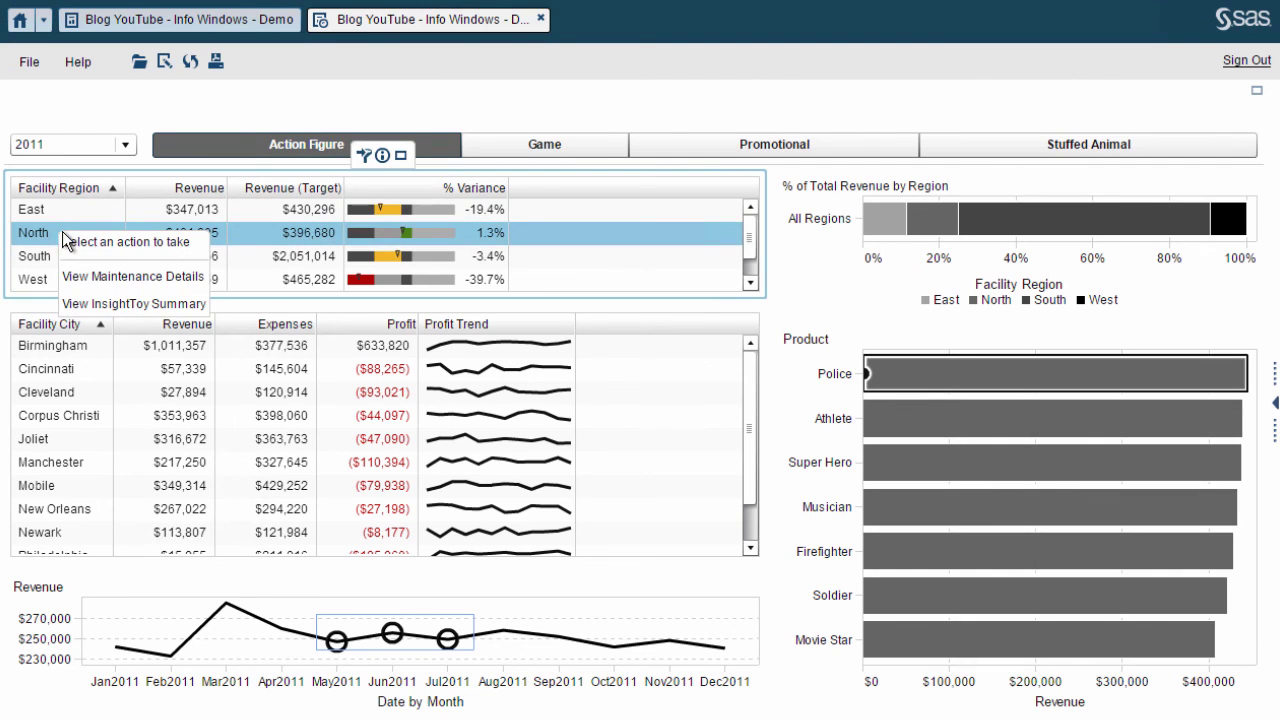
{"action": "left_click", "coordinate": [118, 303]}
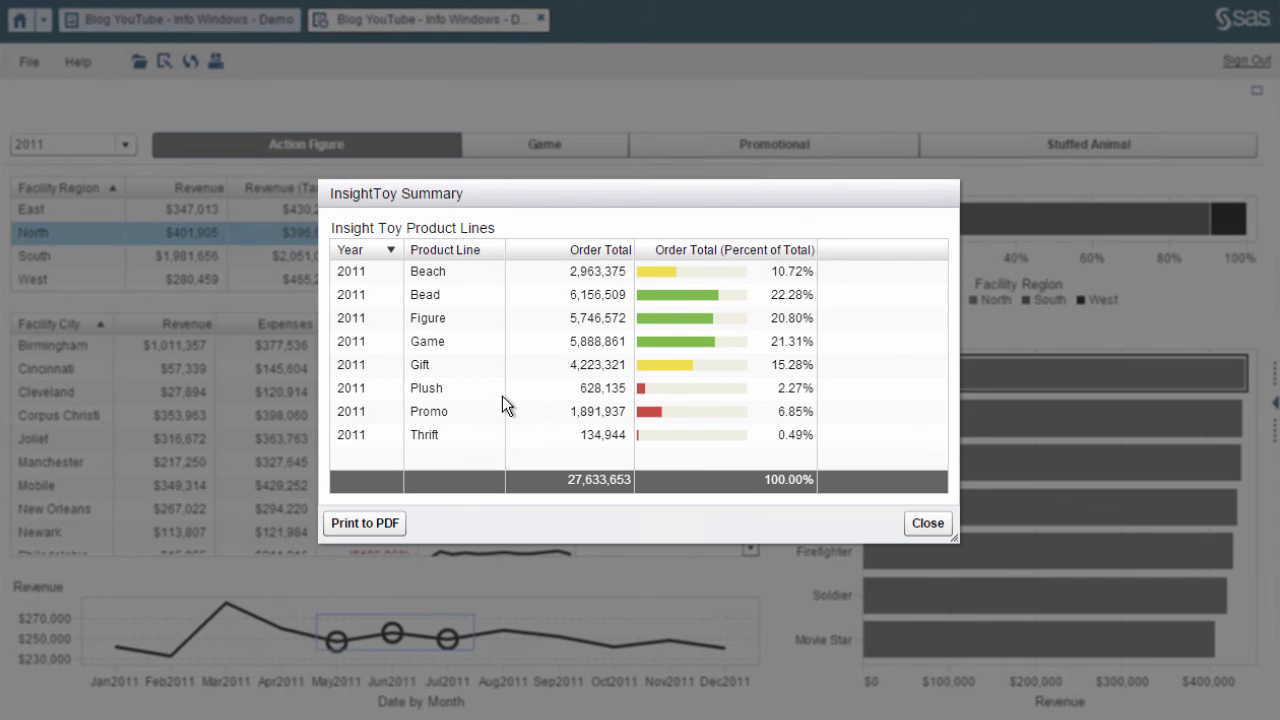
{"action": "left_click", "coordinate": [927, 523]}
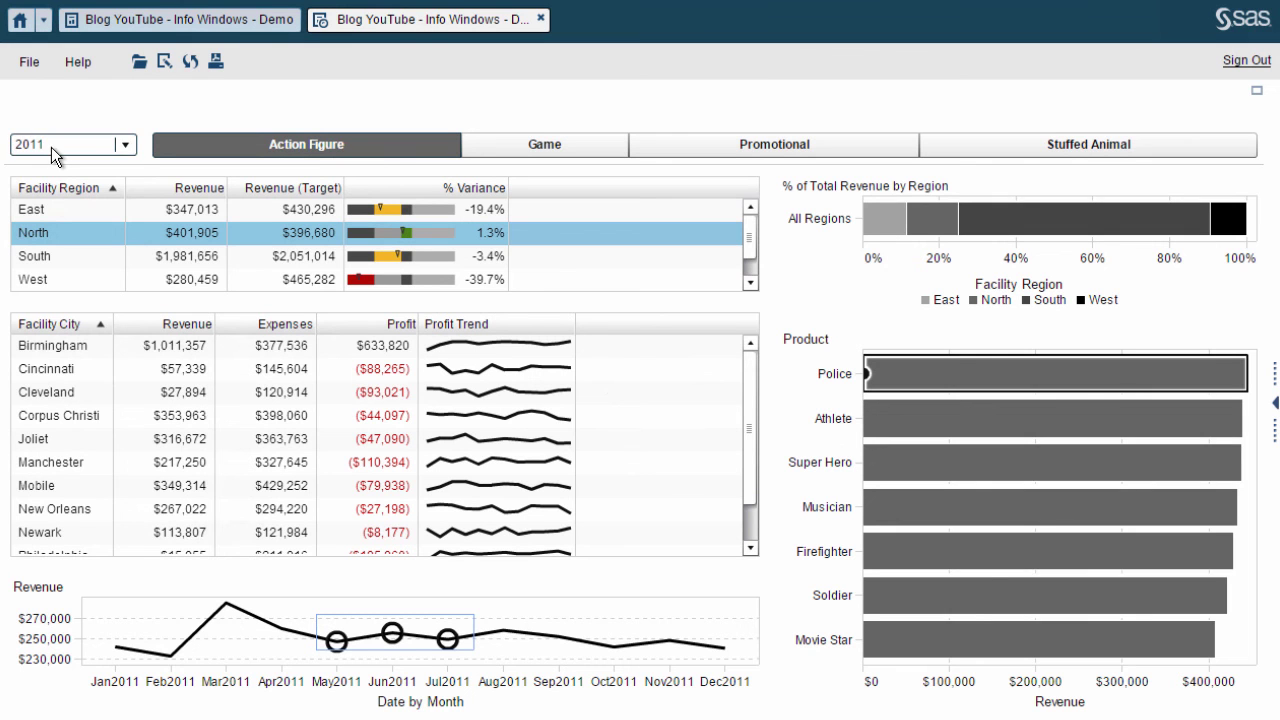
Step: Set the year prompt to 2010, view the InsightToy Summary info window for the North region again, and close it
{"action": "left_click", "coordinate": [51, 147]}
{"action": "left_click", "coordinate": [34, 218]}
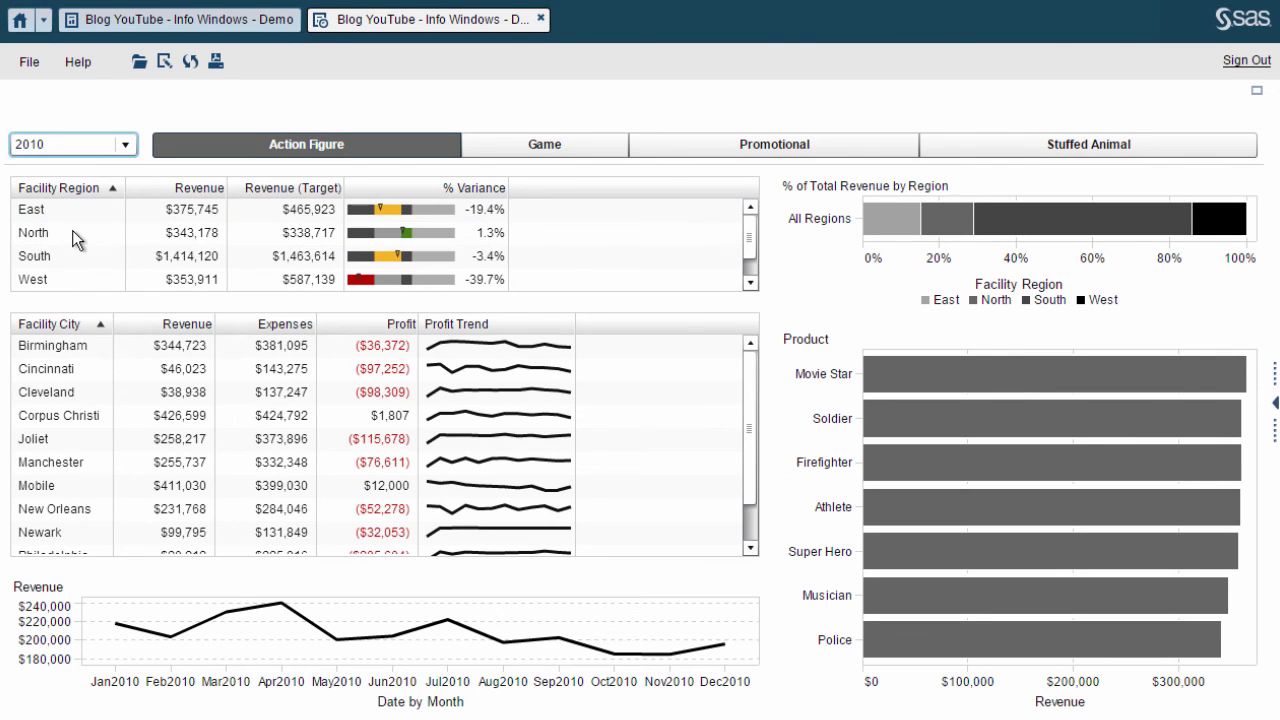
{"action": "left_click", "coordinate": [72, 230]}
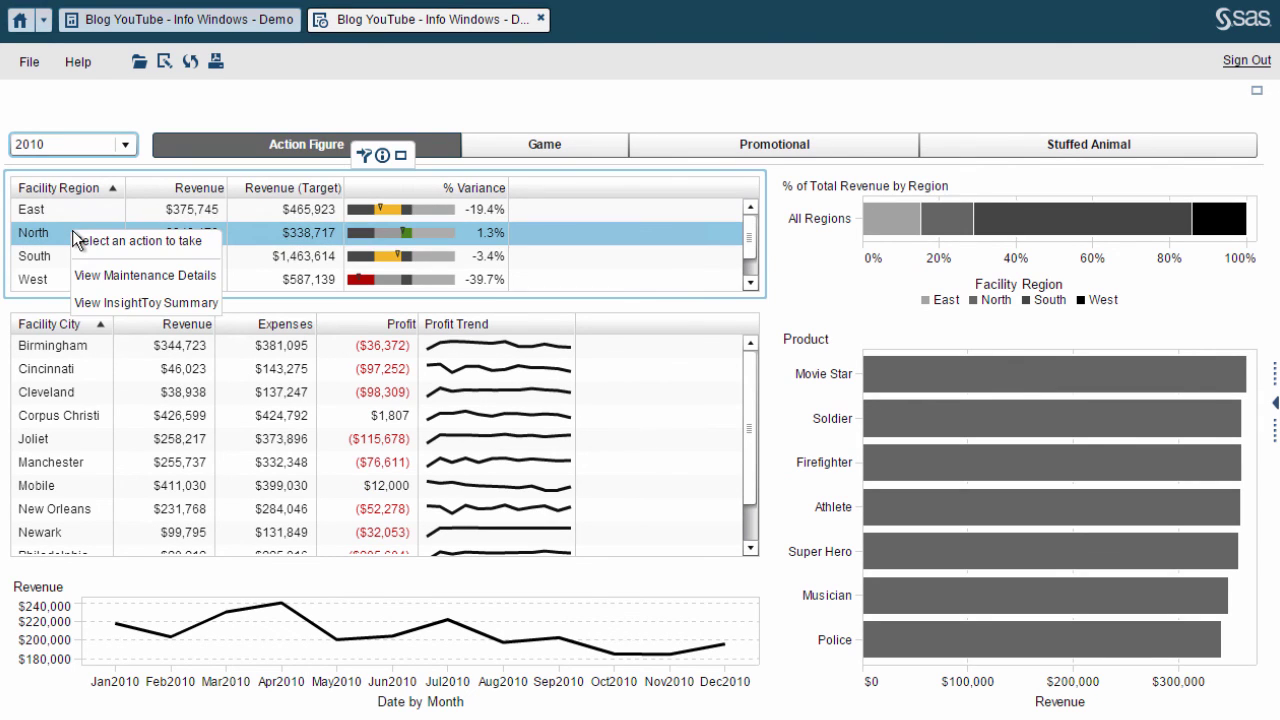
{"action": "left_click", "coordinate": [117, 305]}
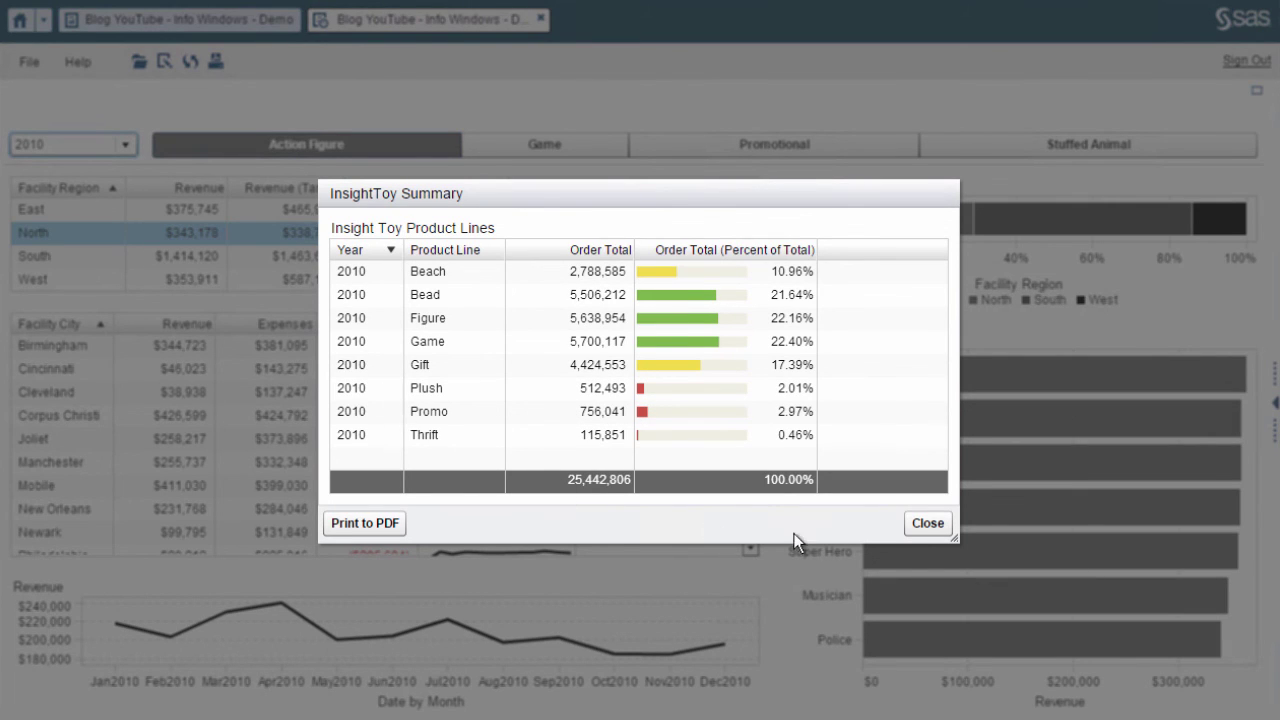
{"action": "left_click", "coordinate": [928, 523]}
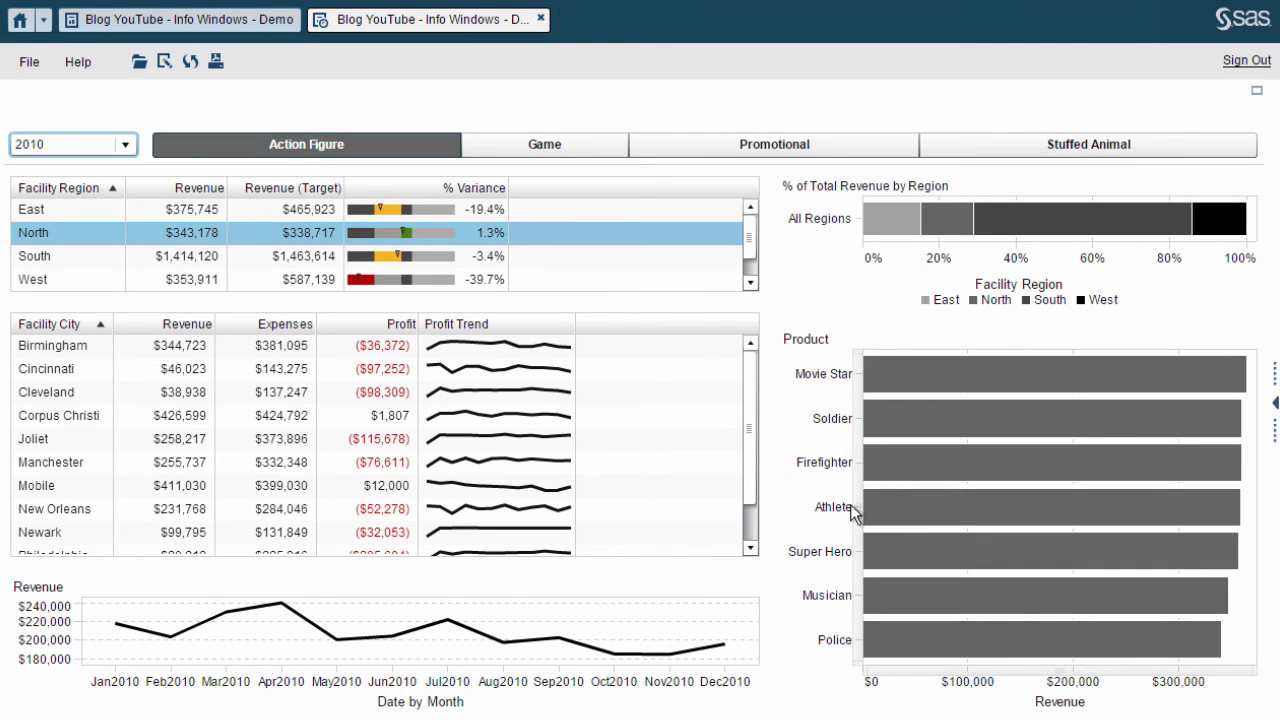